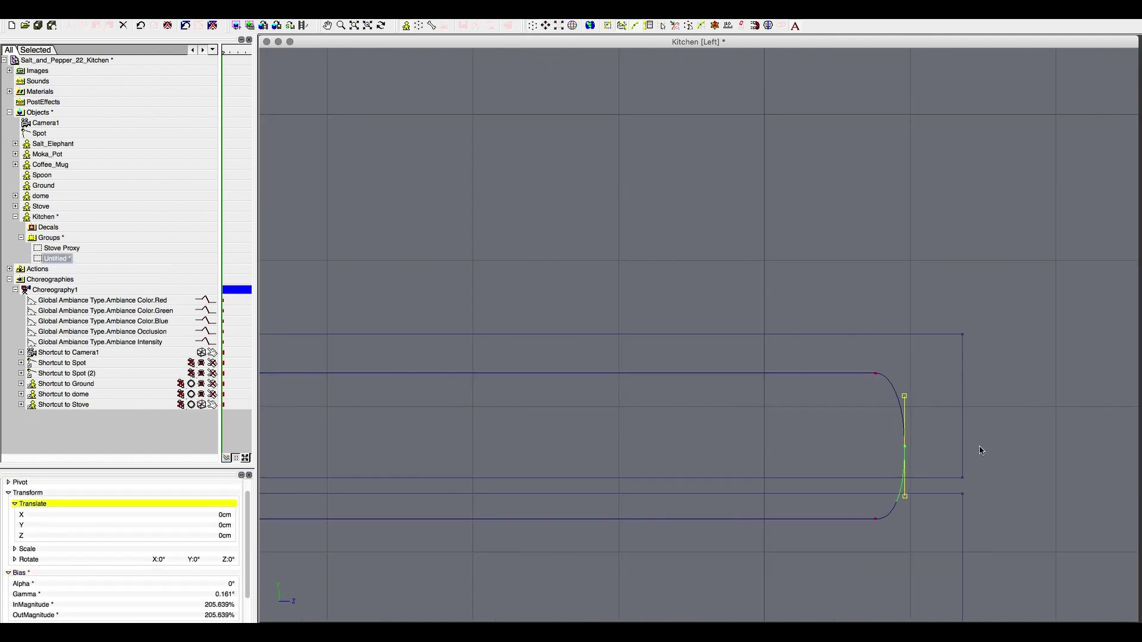
Step: Switch to the top view and orbit around the Kitchen model
key(5)
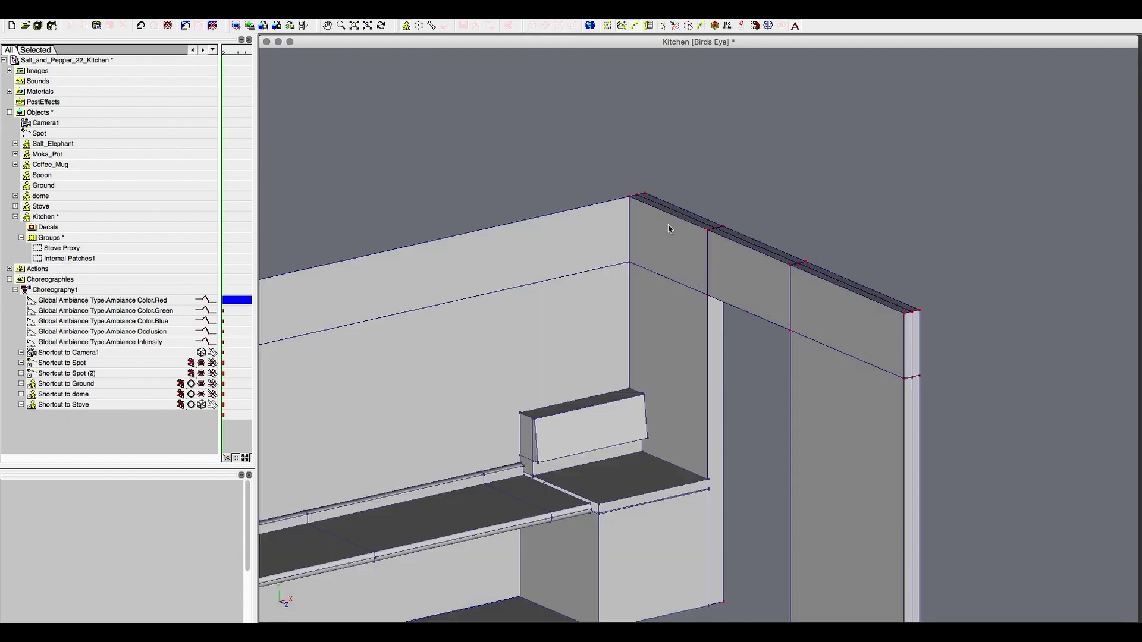
drag(666, 274, 842, 212)
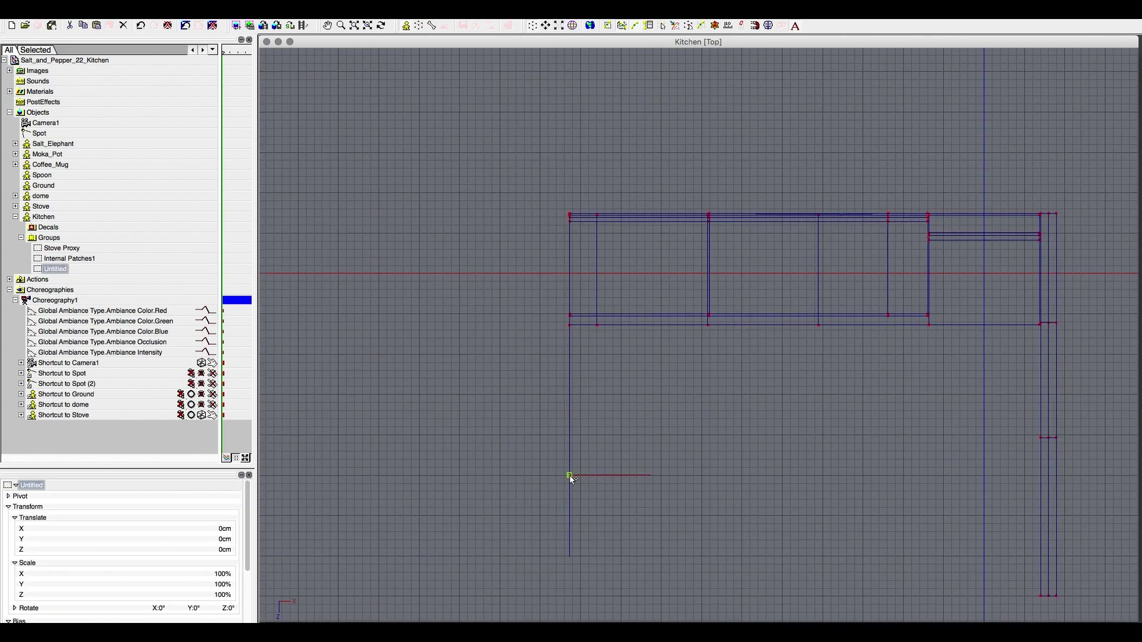
Step: Place new vertical seam splines on the lower cabinet front, checking them in front and side views
click(731, 26)
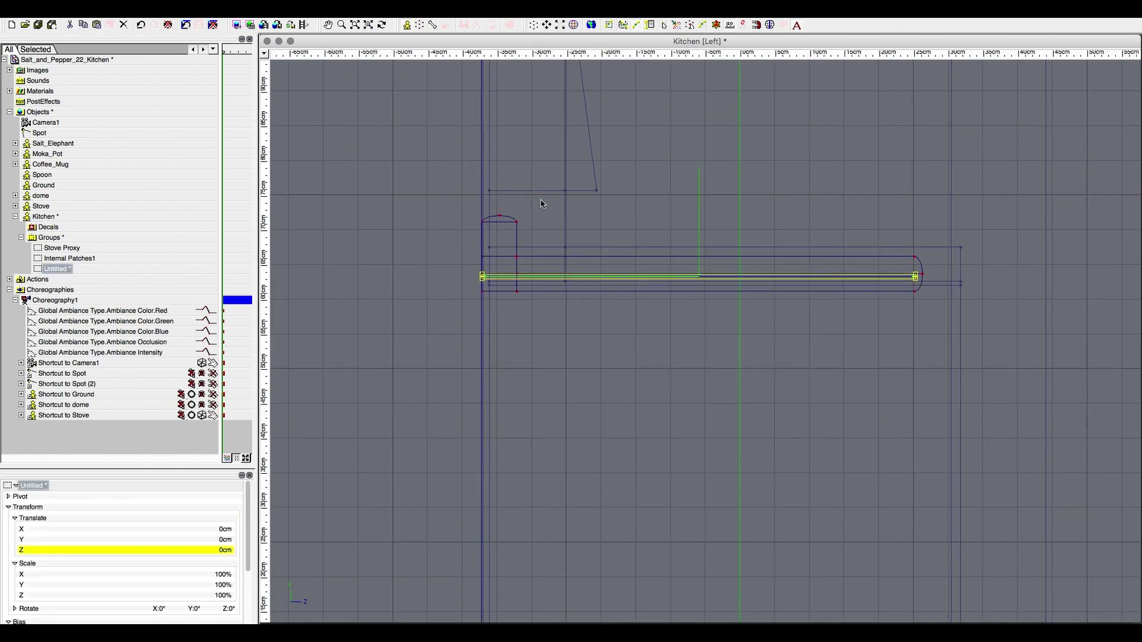
drag(542, 204, 737, 479)
key(ctrl+z)
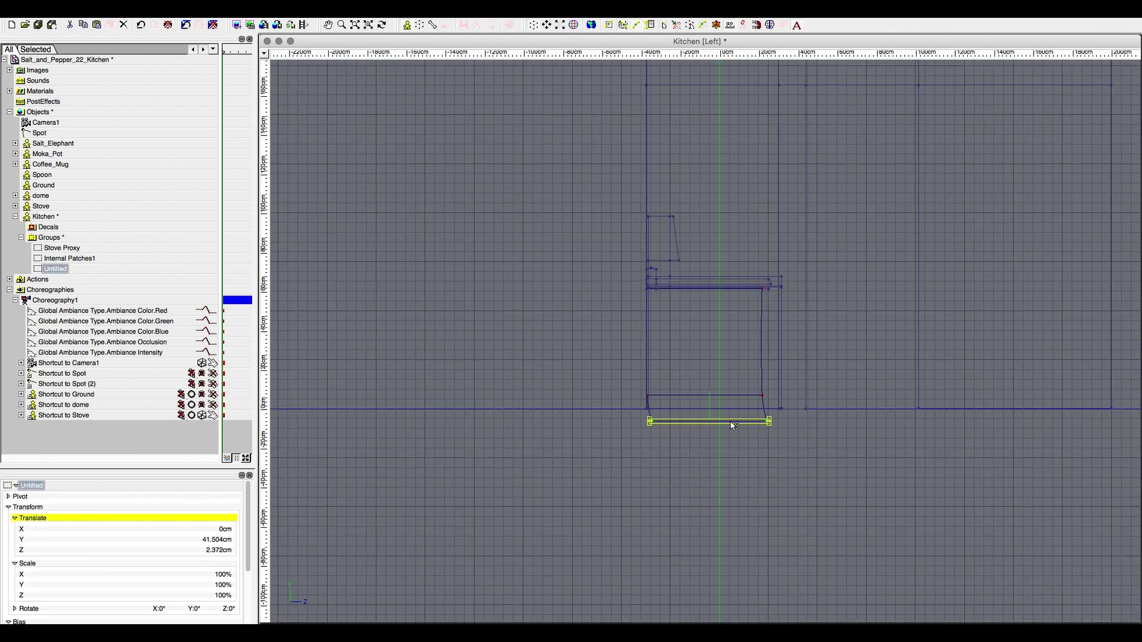
key(ctrl+z)
drag(429, 348, 827, 386)
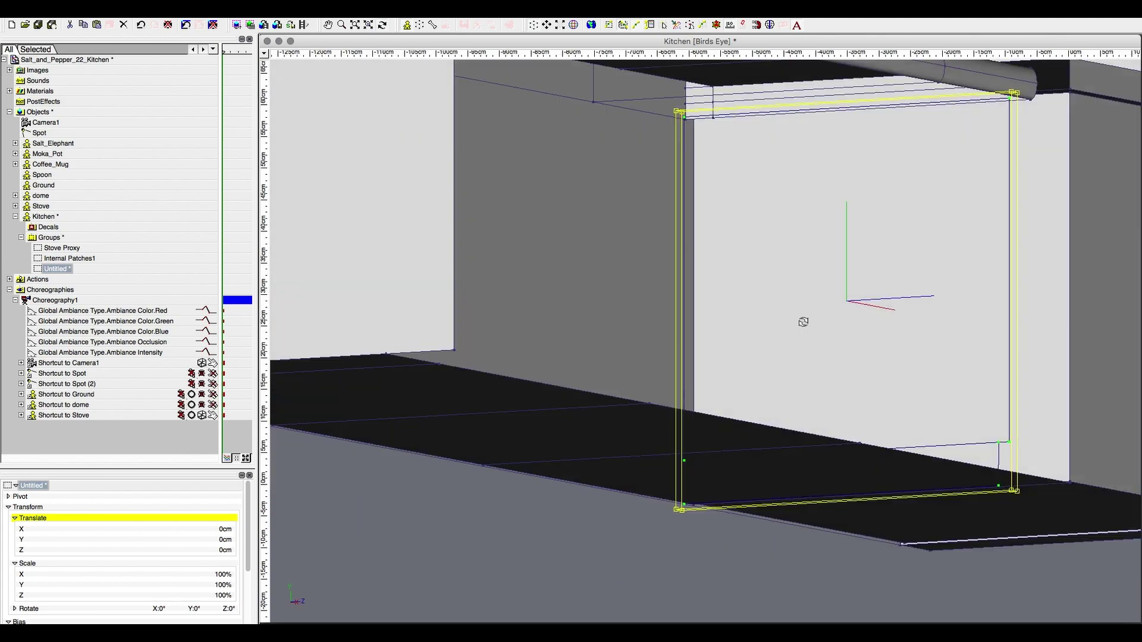
drag(409, 464, 1005, 112)
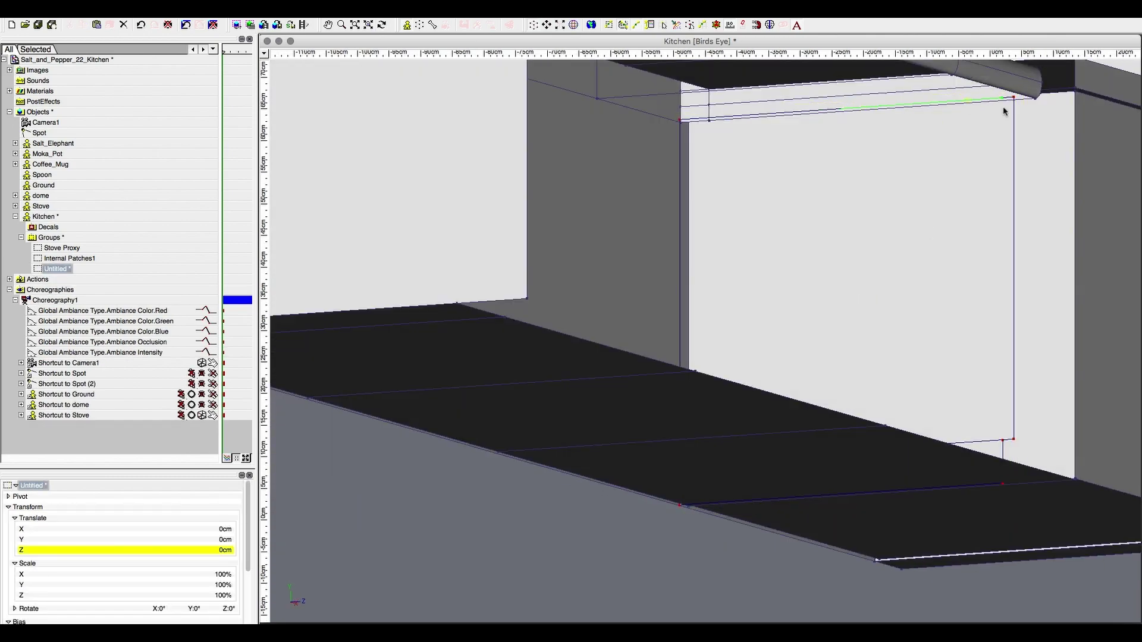
key(ctrl+z)
key(ctrl+z)
key(ctrl+z)
key(ctrl+z)
key(ctrl+z)
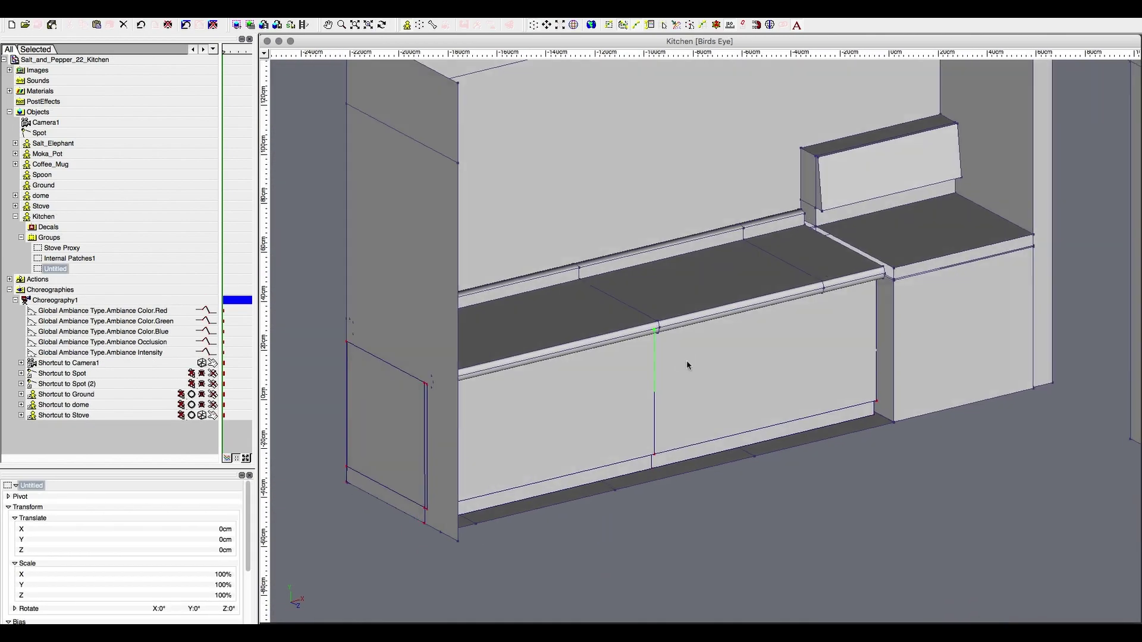
key(ctrl+z)
key(ctrl+z)
key(ctrl+z)
key(ctrl+y)
key(ctrl+y)
key(ctrl+y)
key(ctrl+y)
key(ctrl+y)
key(ctrl+y)
key(ctrl+y)
key(ctrl+y)
key(ctrl+y)
key(ctrl+y)
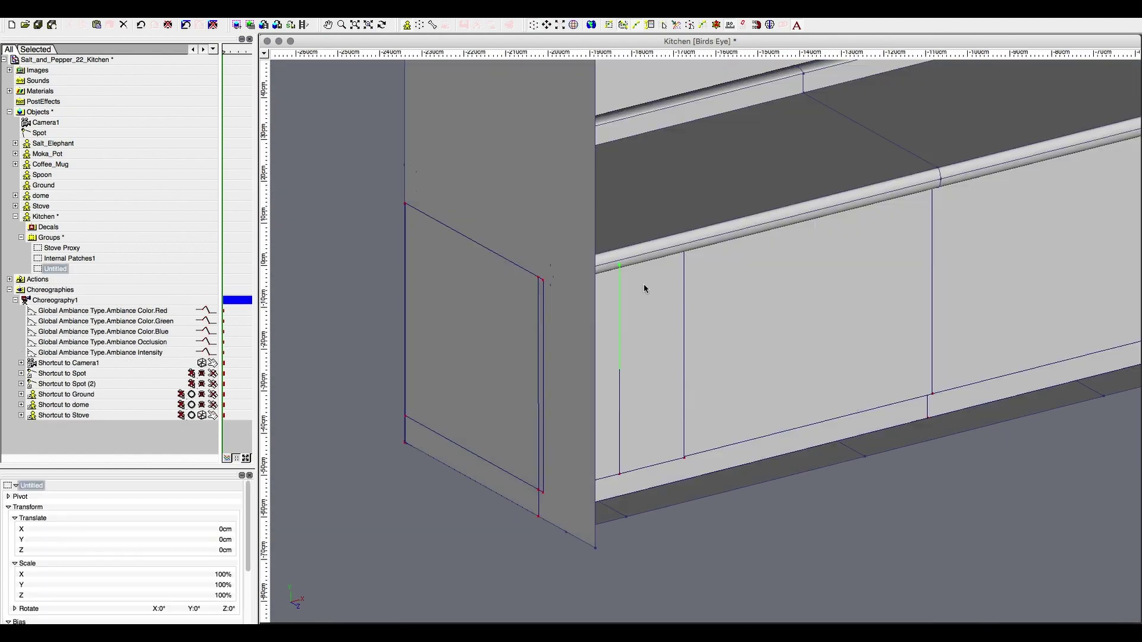
key(ctrl+y)
key(ctrl+y)
key(ctrl+y)
key(ctrl+y)
key(ctrl+y)
key(ctrl+z)
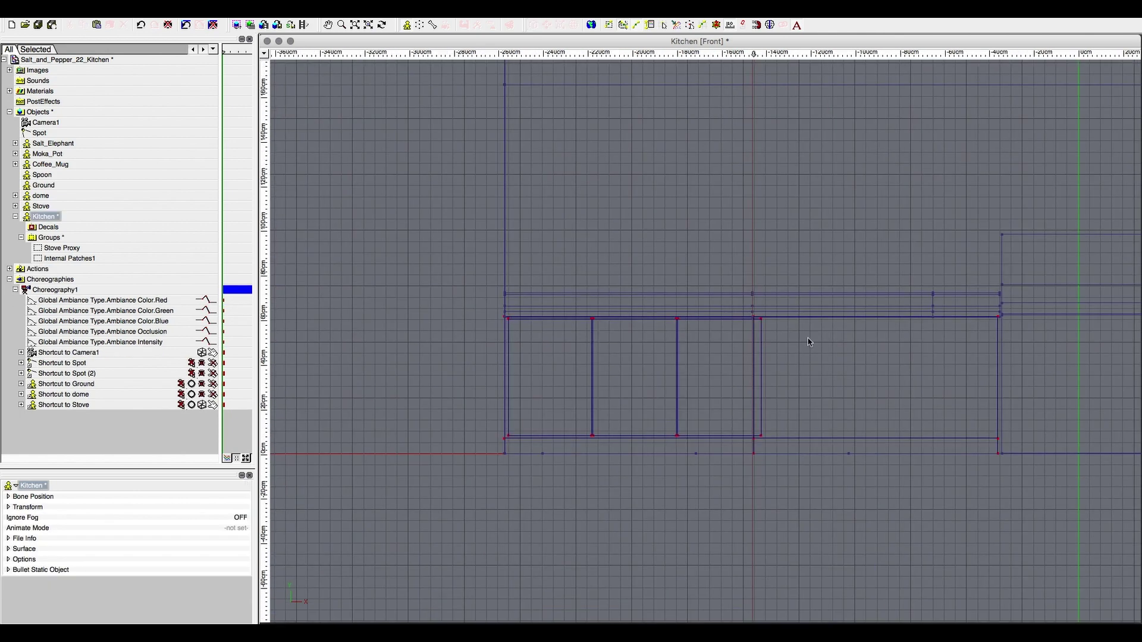
Step: Copy vertical door splines across the whole cabinet front and check the doors shaded
key(ctrl+y)
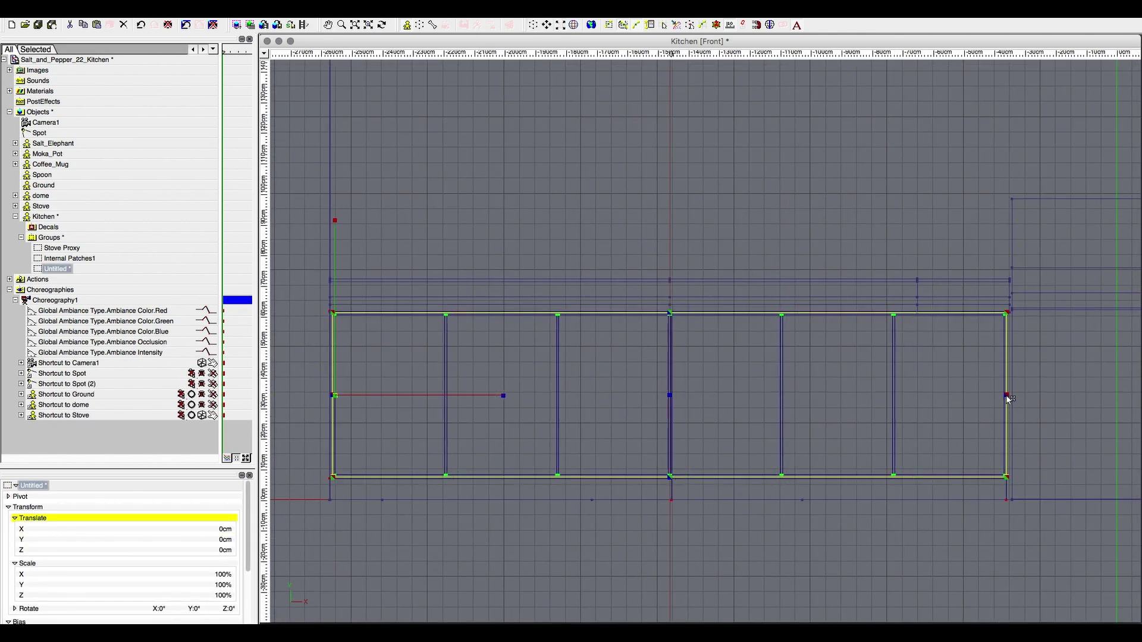
key(ctrl+y)
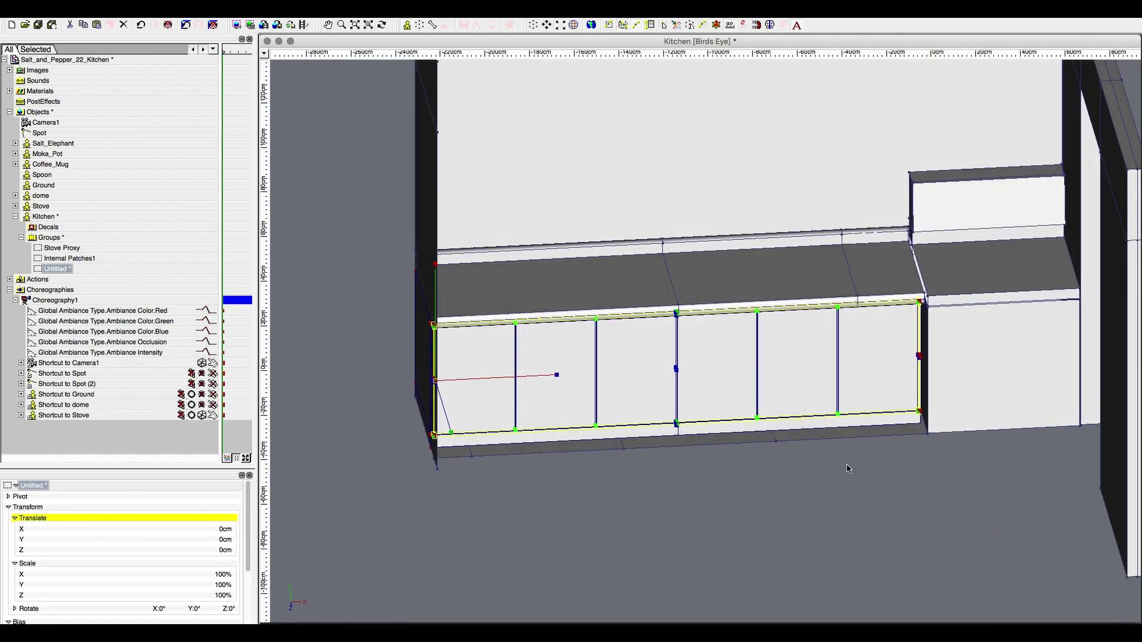
key(ctrl+z)
key(ctrl+y)
key(ctrl+z)
key(ctrl+z)
key(ctrl+z)
key(ctrl+z)
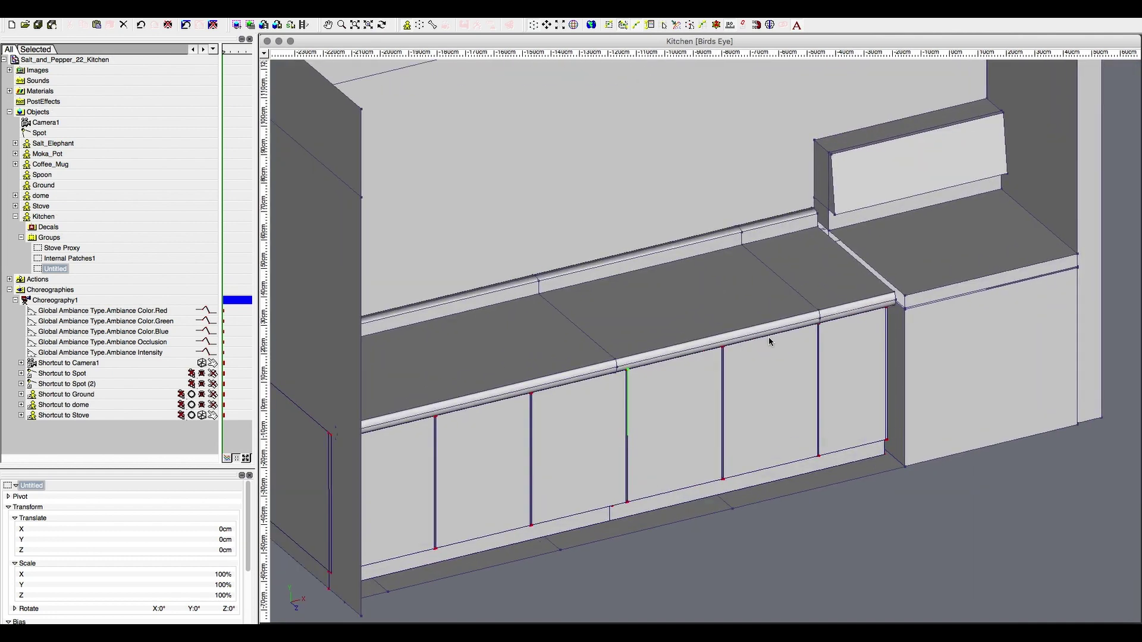
key(ctrl+y)
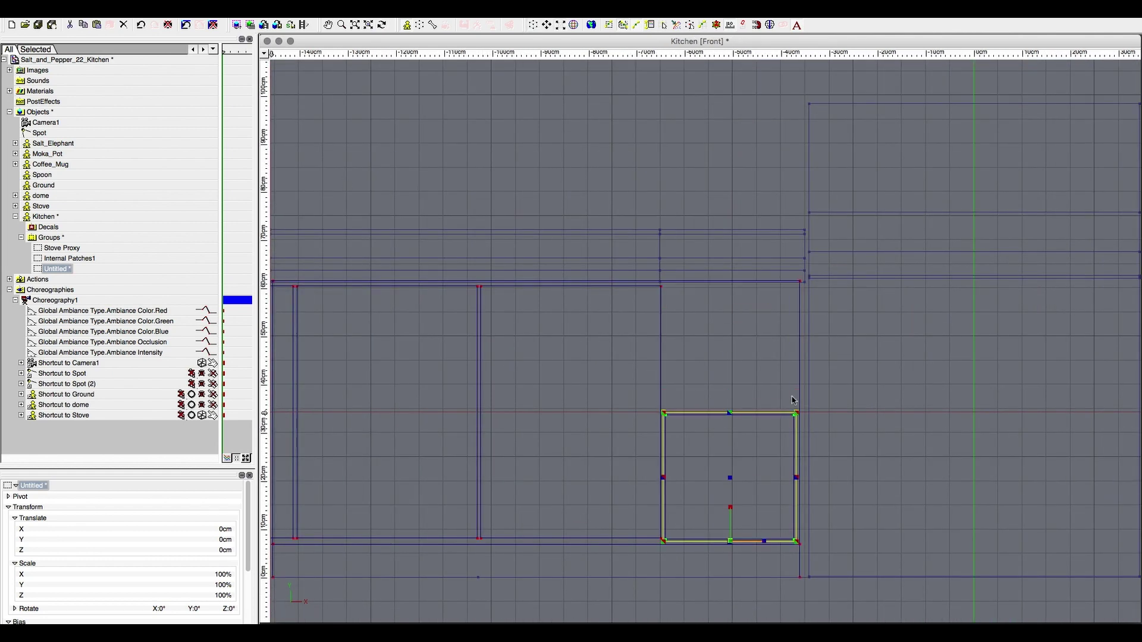
Step: Divide the cabinet's right end into a stack of four drawers and preview them shaded
key(ctrl+y)
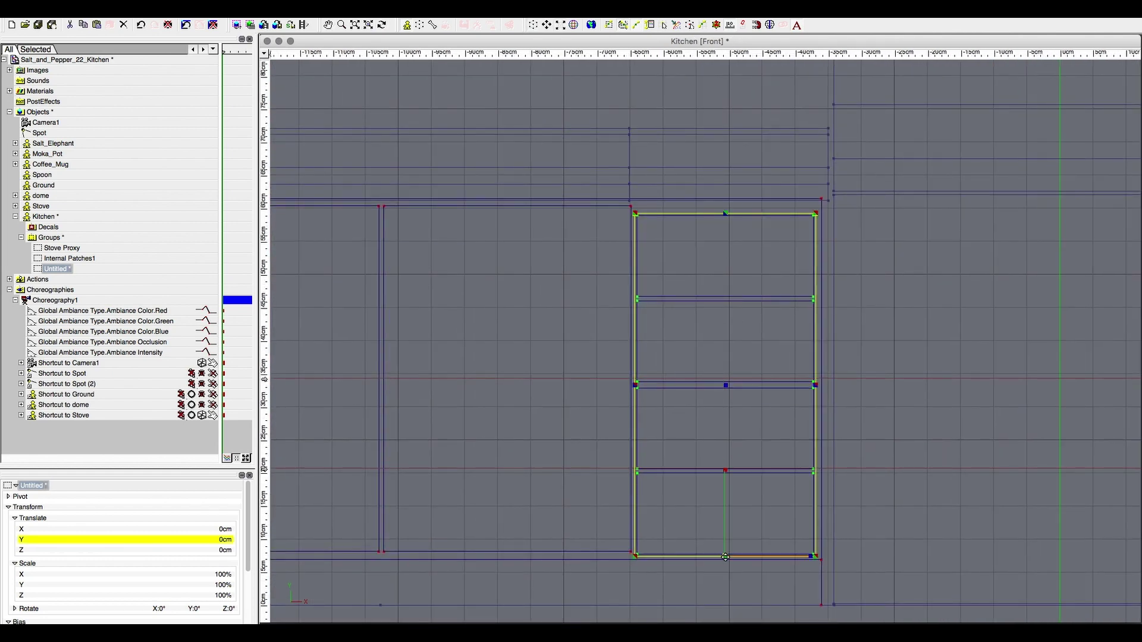
key(ctrl+y)
key(ctrl+y)
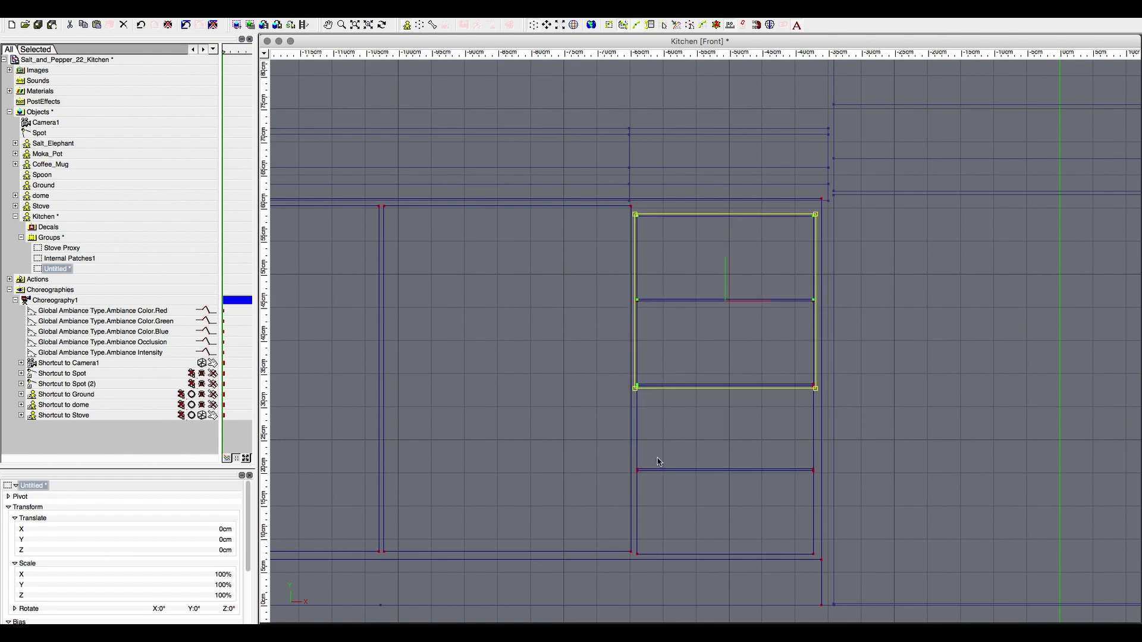
key(ctrl+z)
key(ctrl+z)
key(ctrl+z)
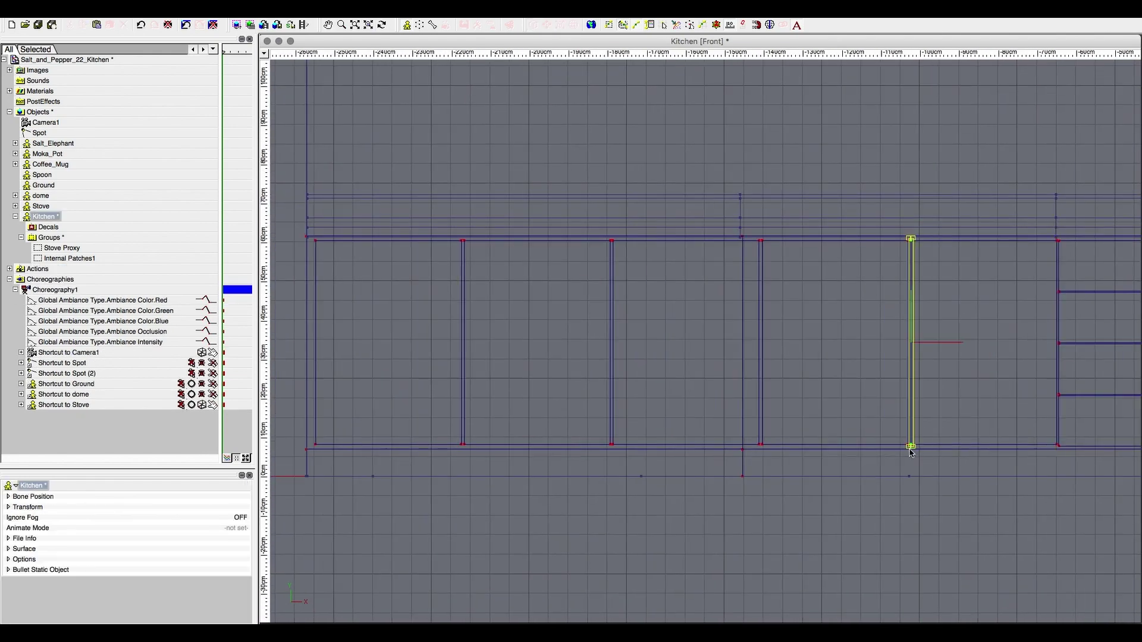
key(ctrl+z)
key(ctrl+z)
key(ctrl+z)
key(ctrl+z)
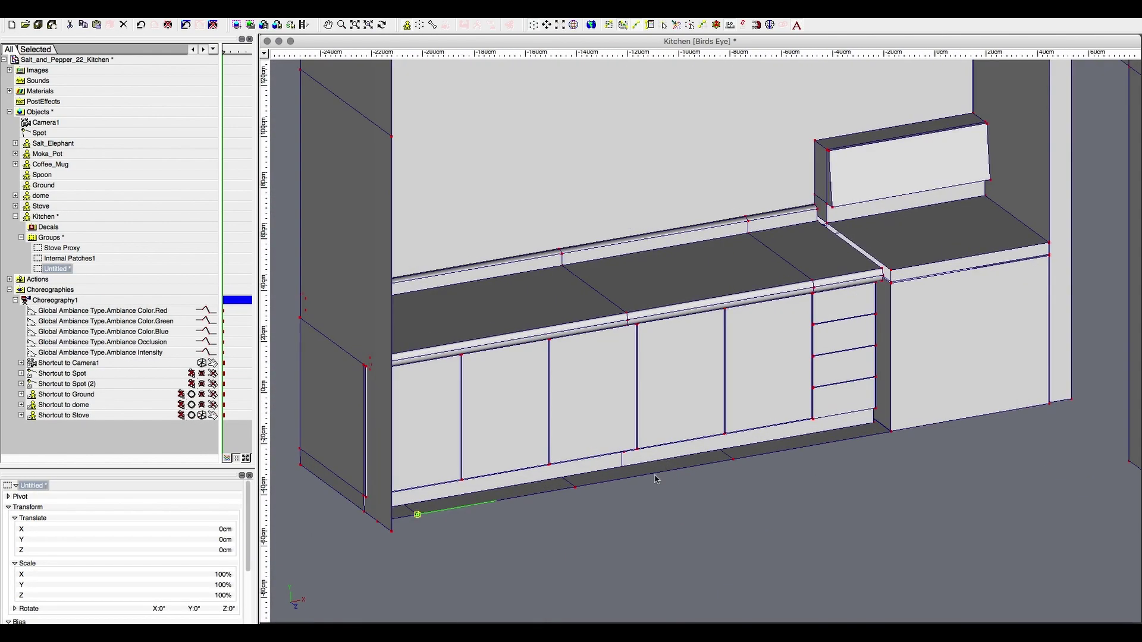
key(ctrl+z)
key(ctrl+y)
key(ctrl+y)
key(ctrl+y)
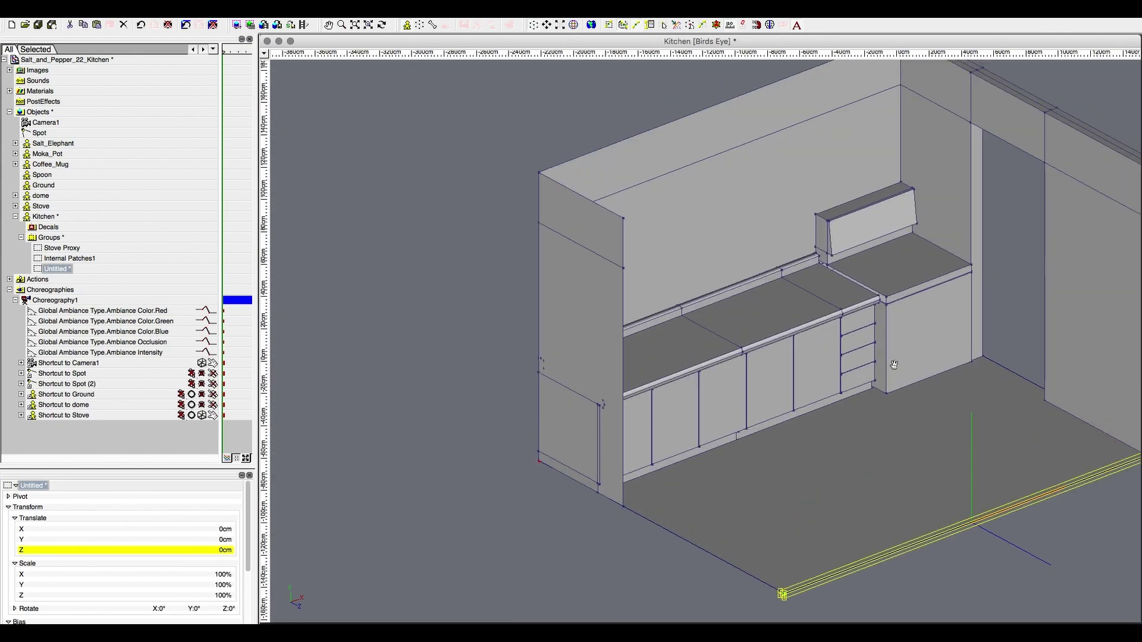
key(ctrl+y)
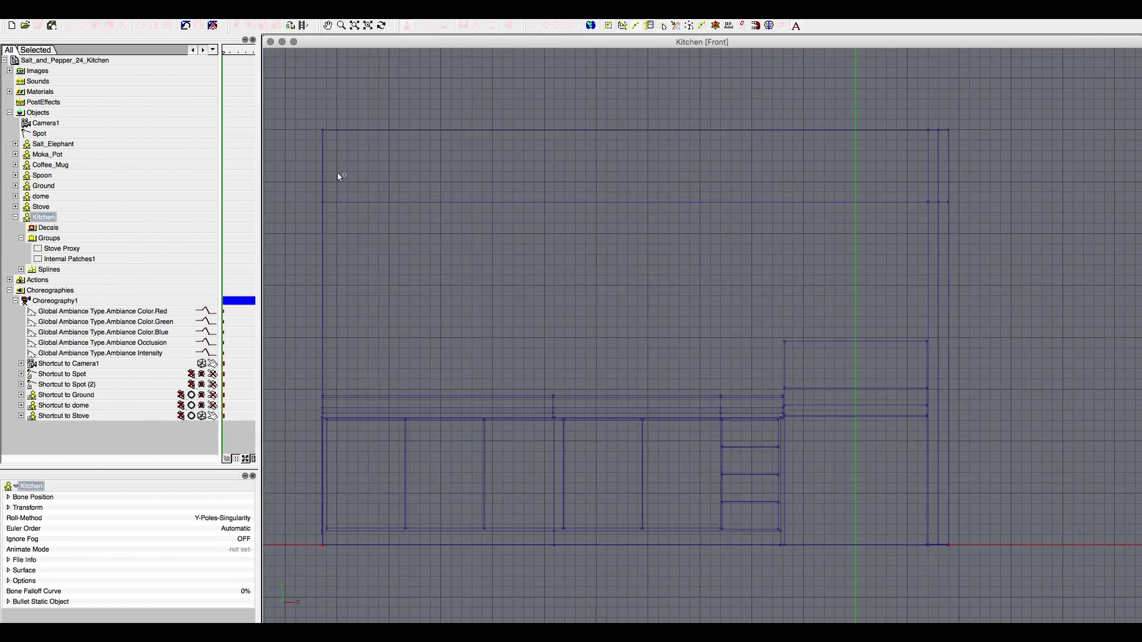
Step: Widen the upper wall cabinet outline to the right and start a frame spline at its corner
click(350, 326)
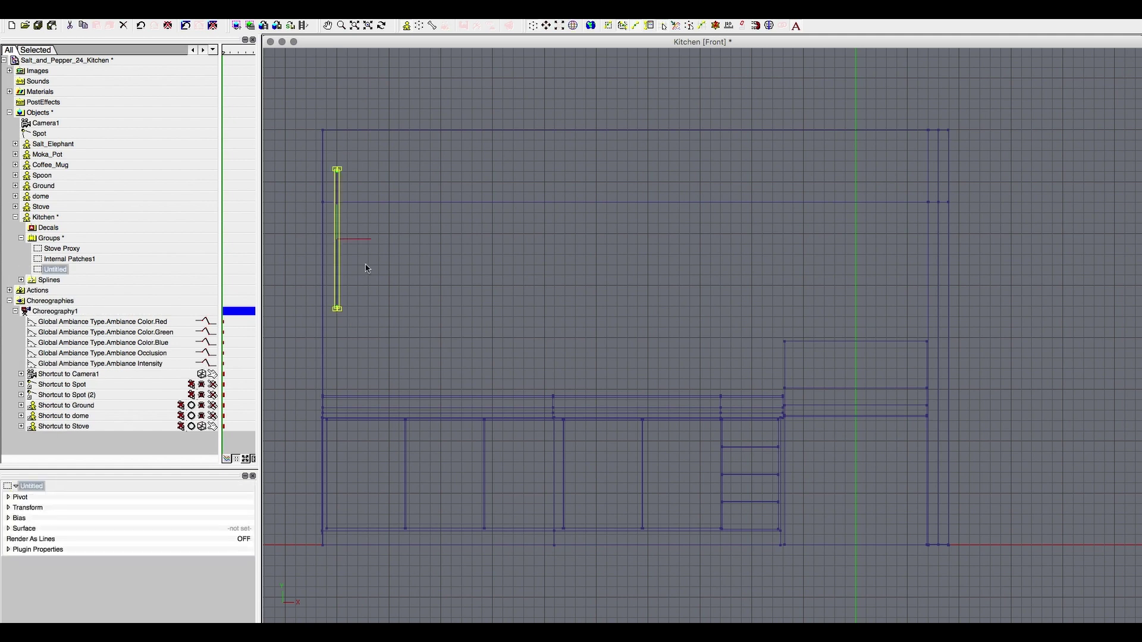
drag(416, 253, 598, 288)
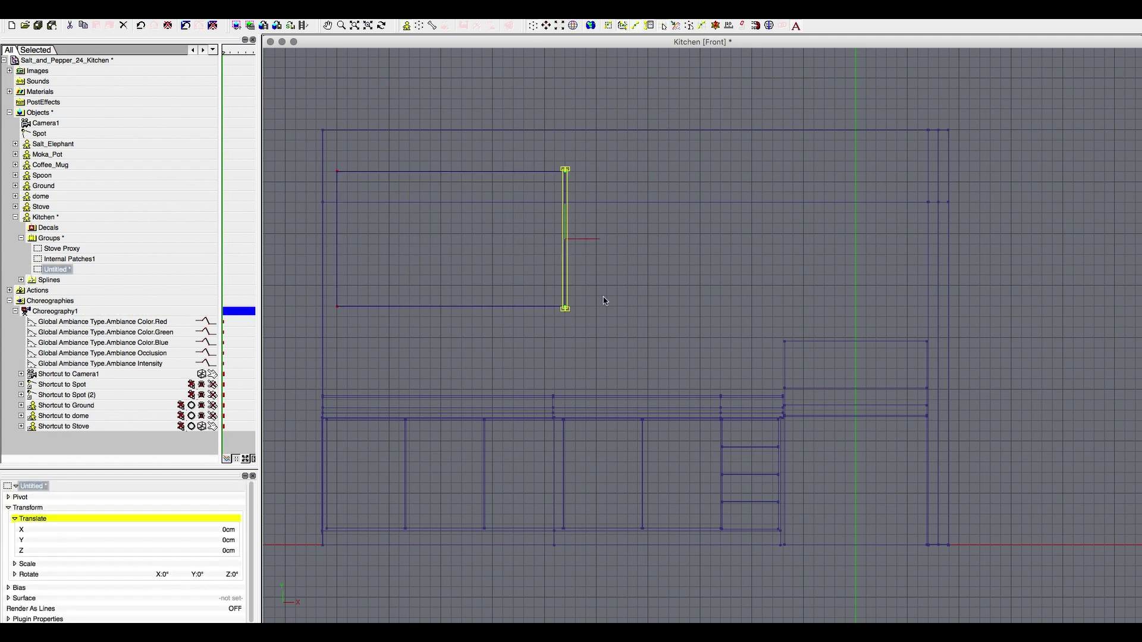
key(ctrl+z)
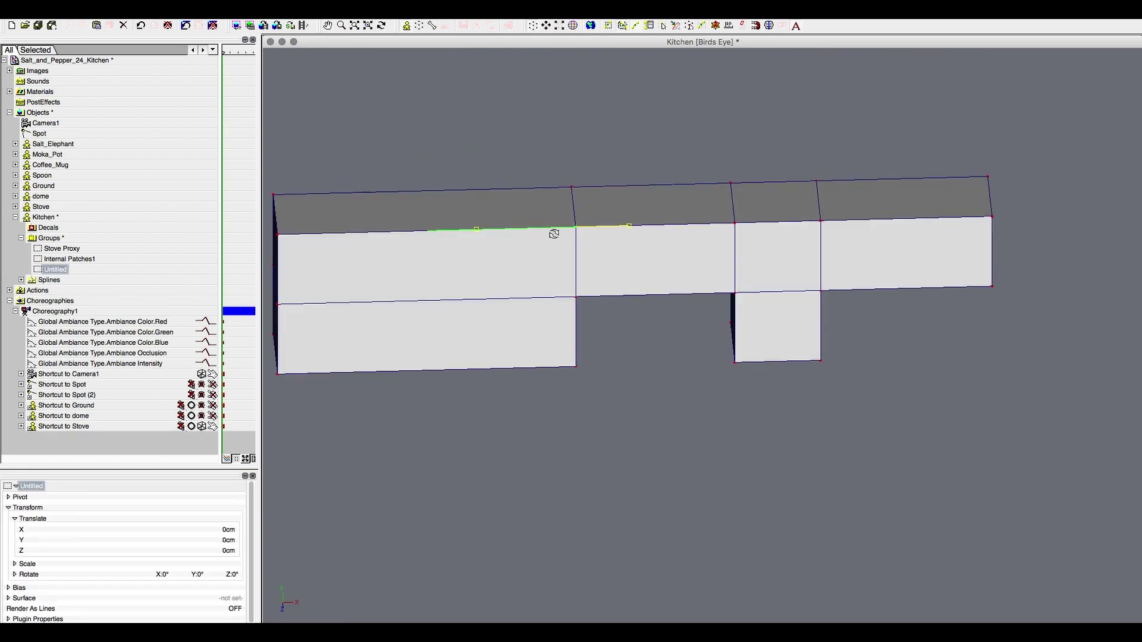
drag(373, 271, 656, 240)
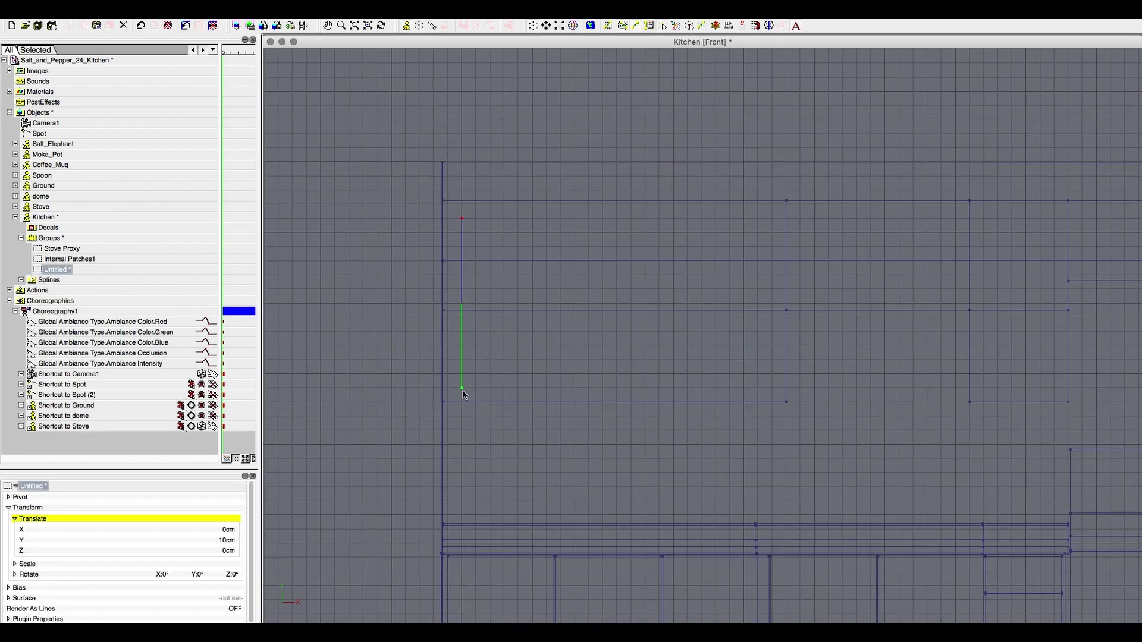
click(411, 183)
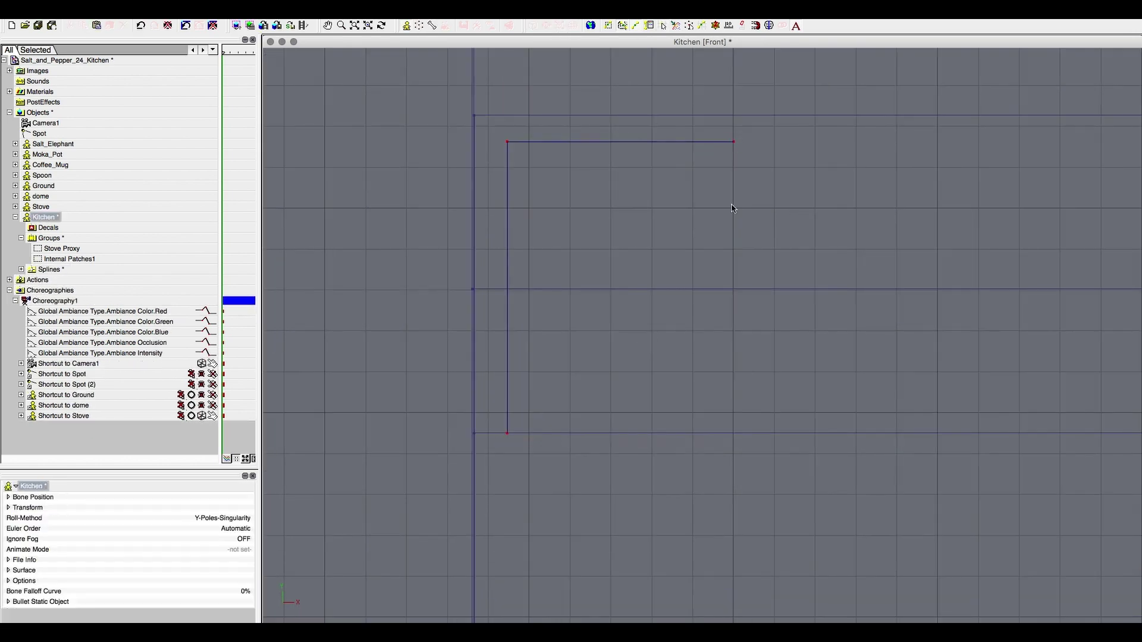
Step: Bevel the frame's top-left corner by adjusting its corner point bias, checking Top and Birds Eye views
scroll(503, 439, up, 3)
scroll(535, 331, up, 3)
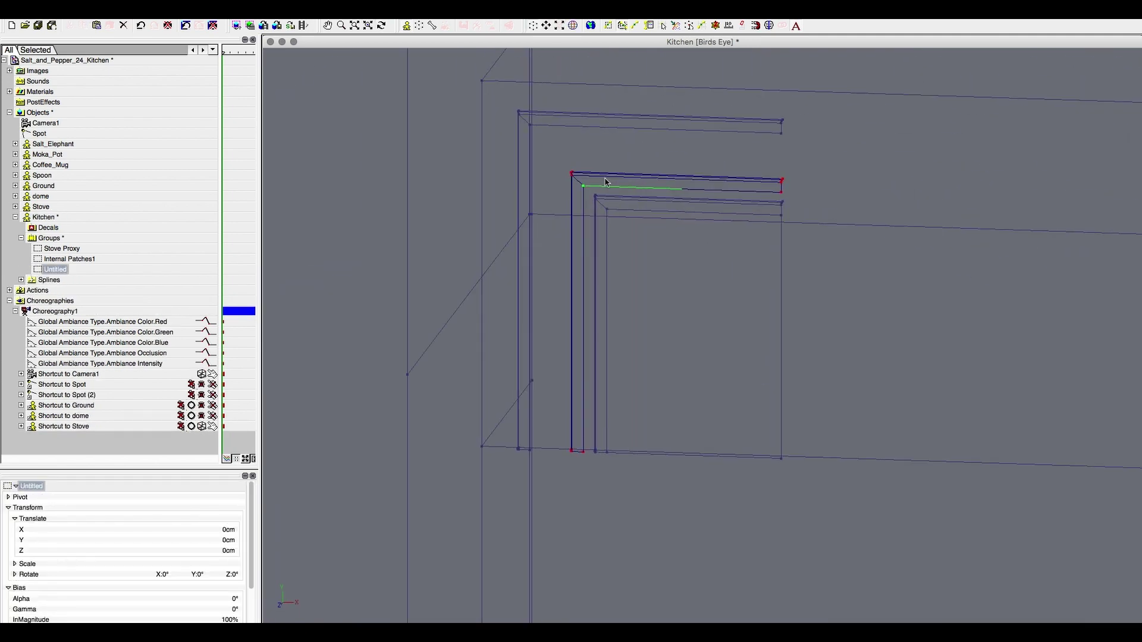
mouse_move(749, 332)
middle_down()
mouse_move(757, 268)
mouse_move(717, 181)
mouse_move(691, 380)
middle_up()
key(1)
scroll(543, 323, up, 3)
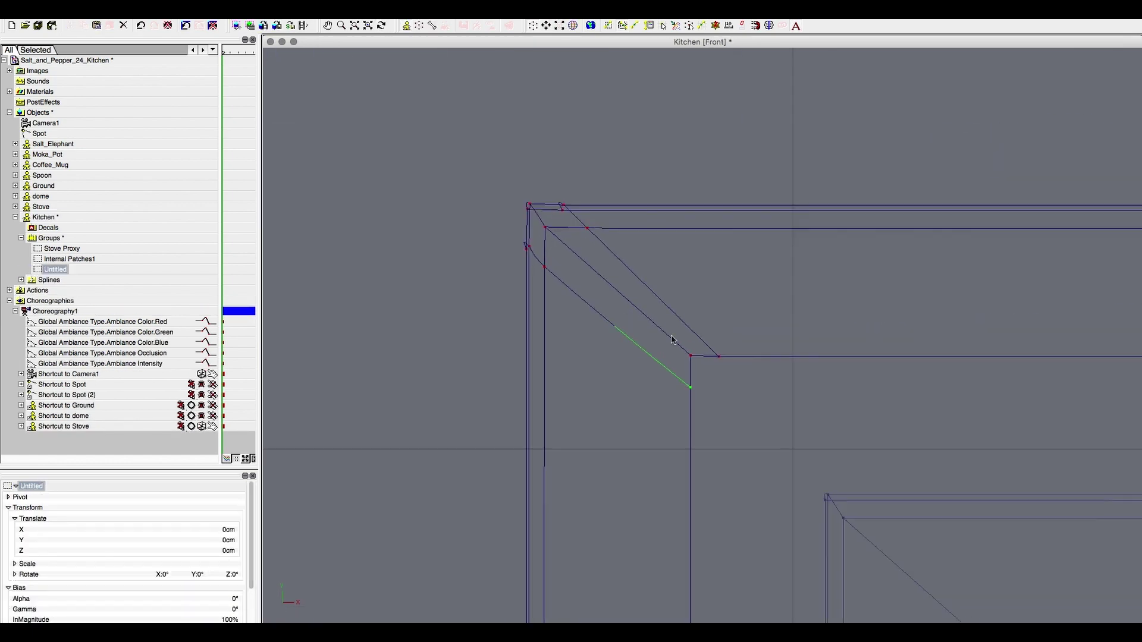
click(553, 229)
key(5)
key(1)
key(7)
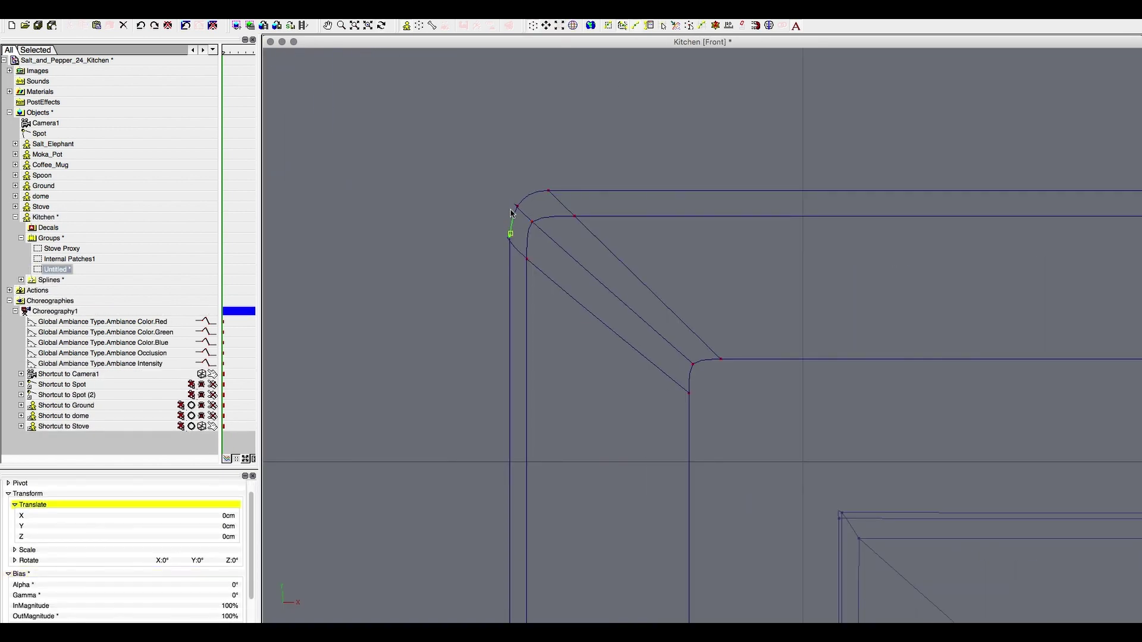
Step: Extrude and bevel the door frame splines, stepping through undo and redo to compare edits
key(7)
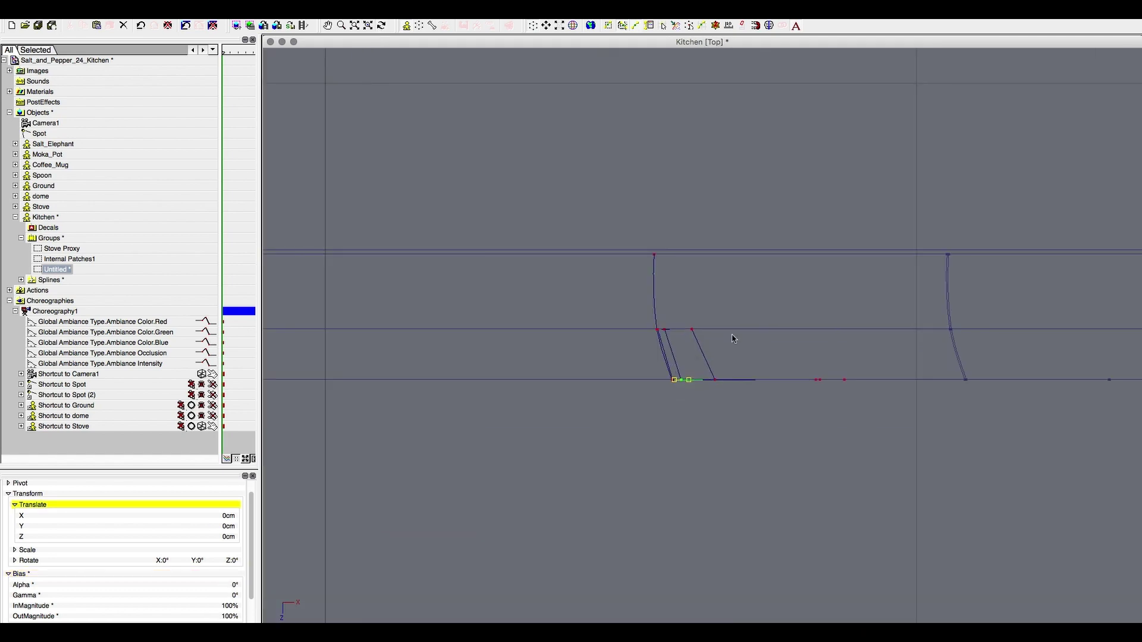
key(ctrl+z)
key(ctrl+z)
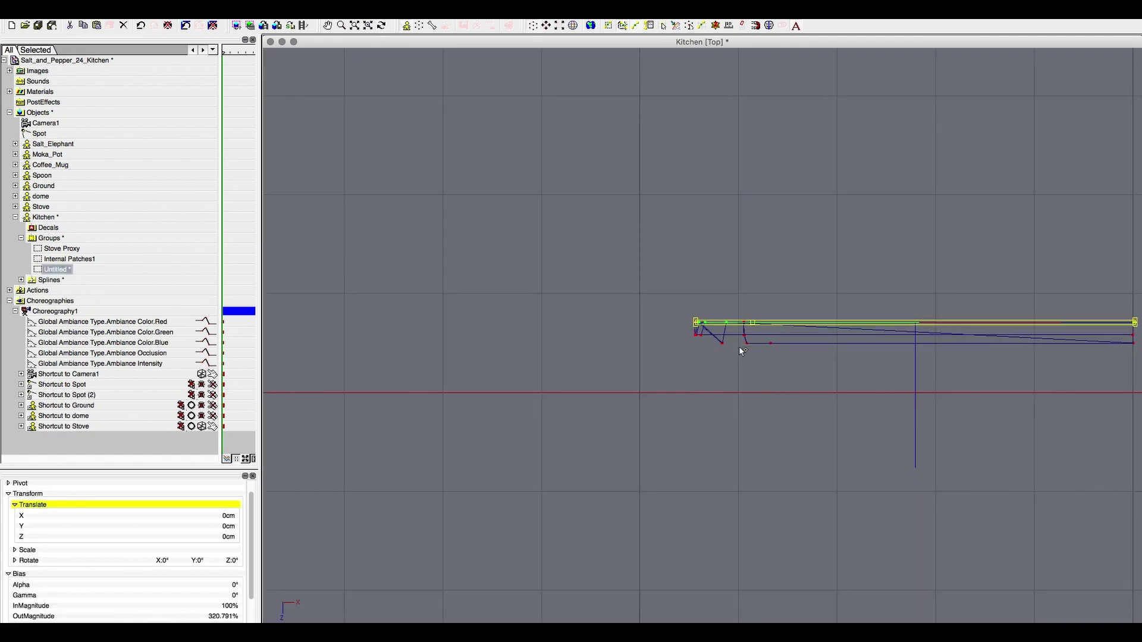
key(ctrl+z)
key(ctrl+z)
key(ctrl+z)
key(ctrl+z)
key(ctrl+z)
key(ctrl+y)
key(ctrl+y)
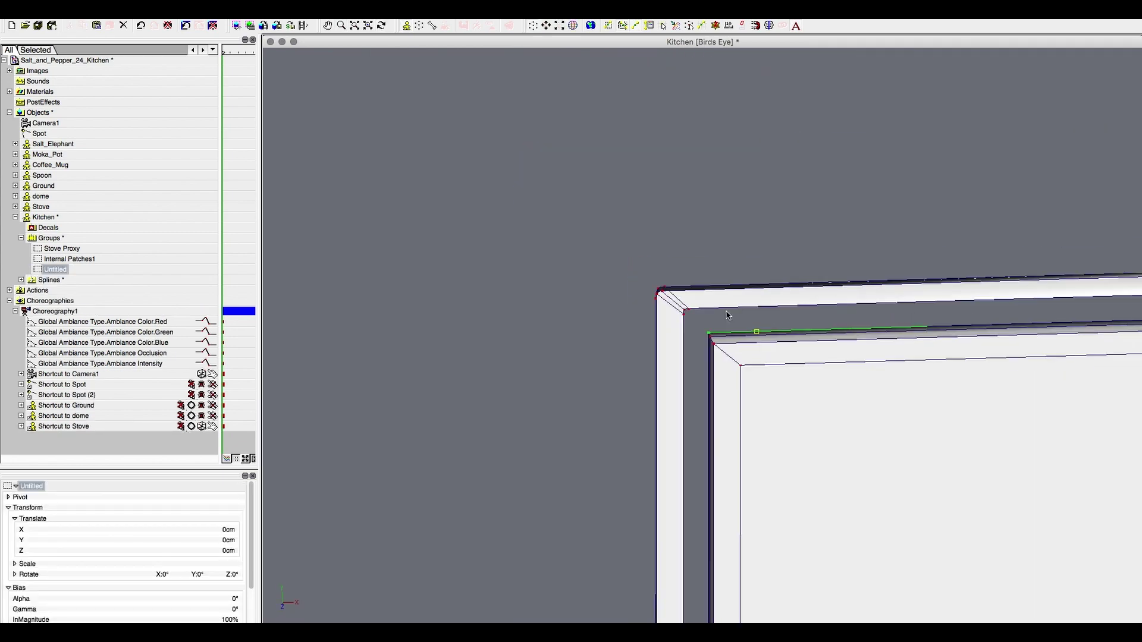
key(ctrl+y)
key(ctrl+y)
key(ctrl+y)
key(ctrl+y)
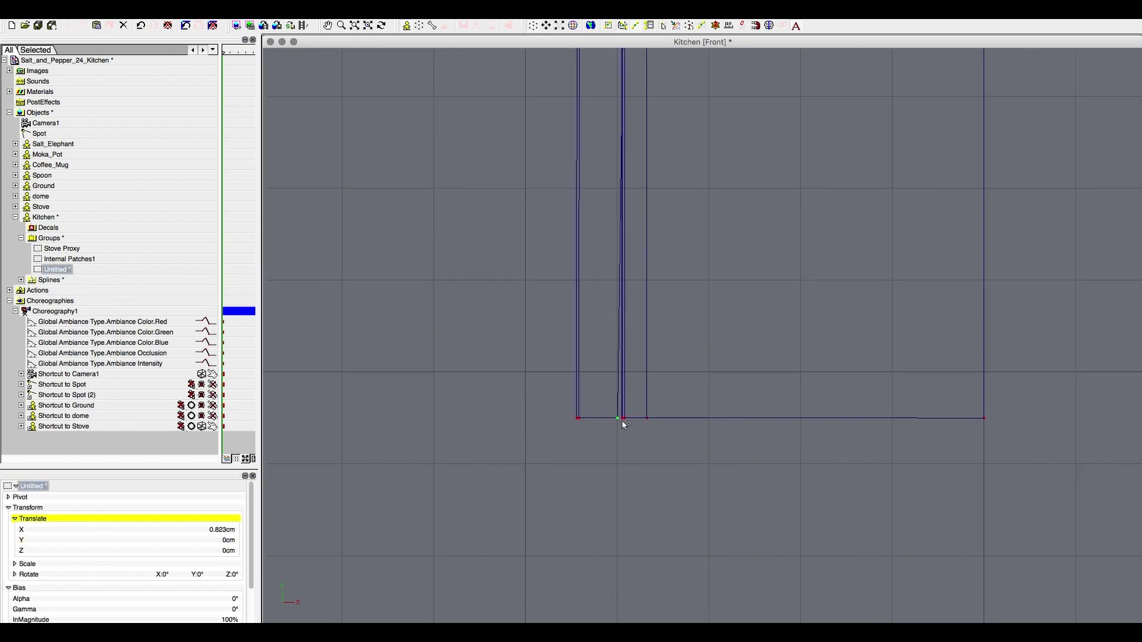
key(ctrl+z)
key(ctrl+z)
key(ctrl+z)
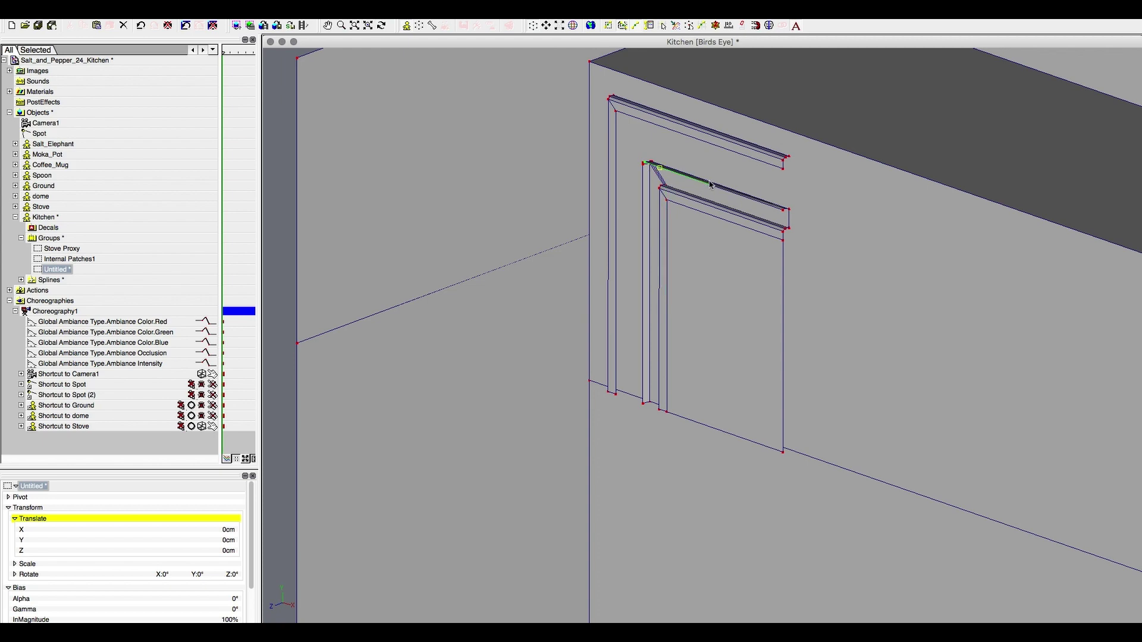
key(ctrl+z)
key(ctrl+y)
key(ctrl+y)
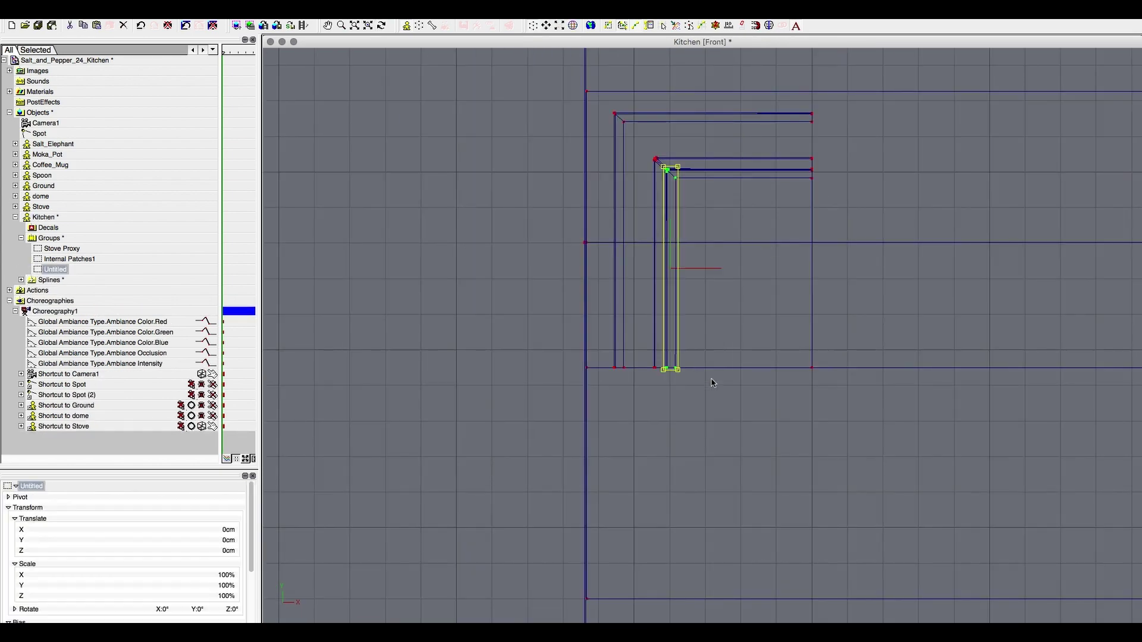
Step: Finish the door panel's bevelled inner corners and clear the point selection
key(ctrl+z)
key(ctrl+z)
key(ctrl+z)
key(ctrl+z)
key(ctrl+z)
key(ctrl+z)
key(ctrl+z)
key(ctrl+z)
key(ctrl+z)
key(ctrl+z)
key(ctrl+z)
key(ctrl+z)
key(ctrl+z)
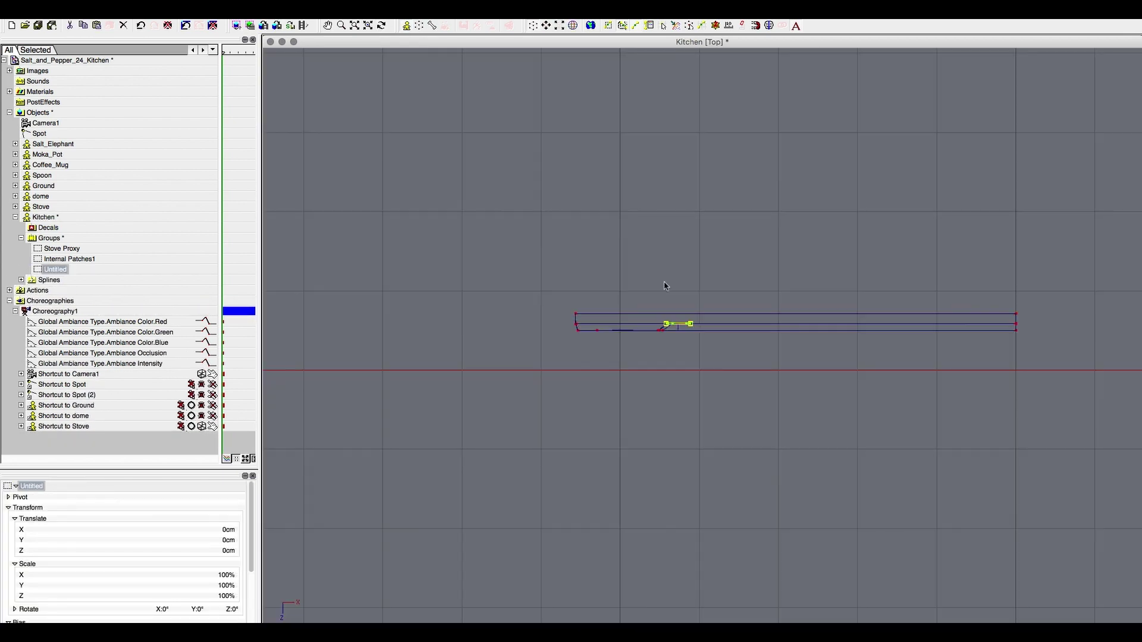
key(ctrl+z)
key(ctrl+z)
key(ctrl+z)
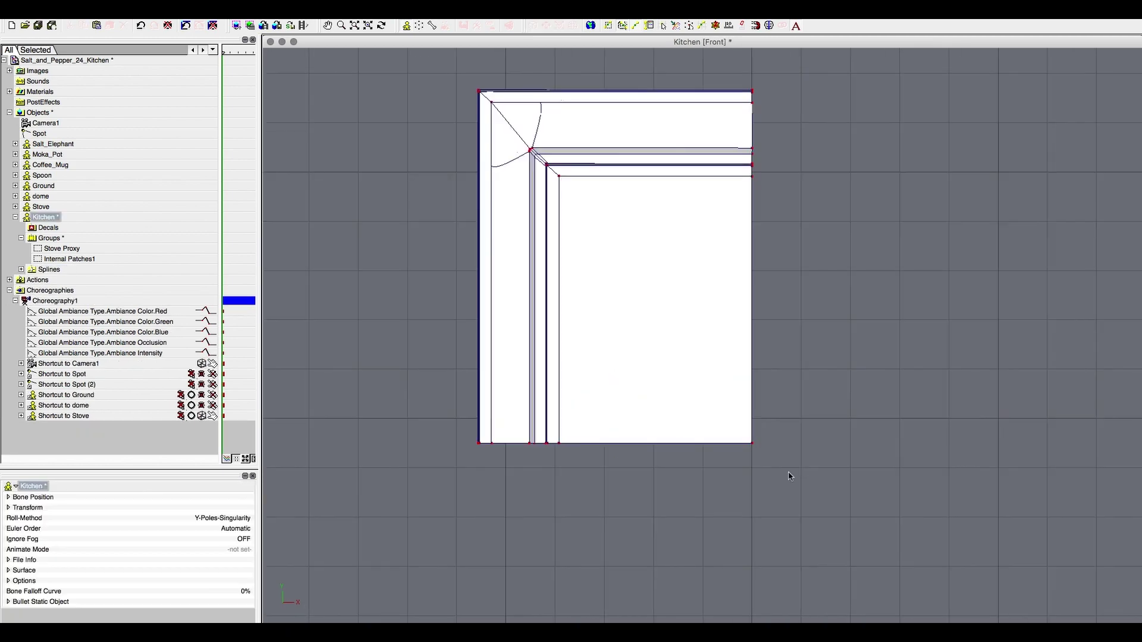
key(ctrl+z)
key(ctrl+z)
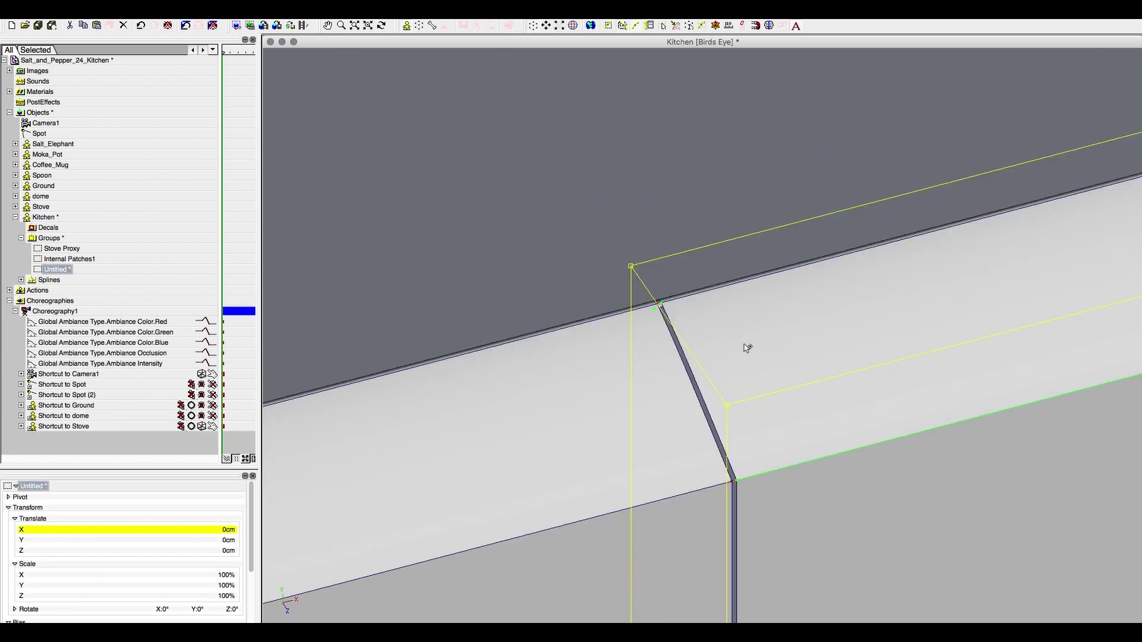
key(ctrl+z)
key(ctrl+z)
key(ctrl+z)
key(ctrl+z)
key(ctrl+z)
right_click(589, 144)
key(ctrl+z)
key(ctrl+z)
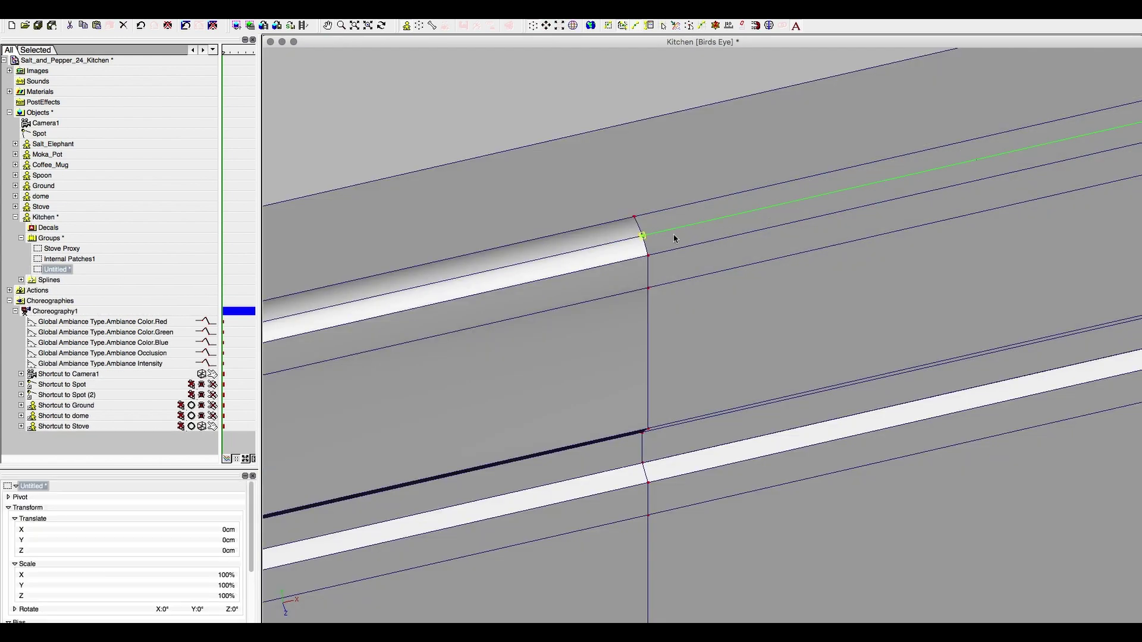
key(ctrl+z)
key(ctrl+z)
key(ctrl+z)
key(ctrl+z)
key(ctrl+z)
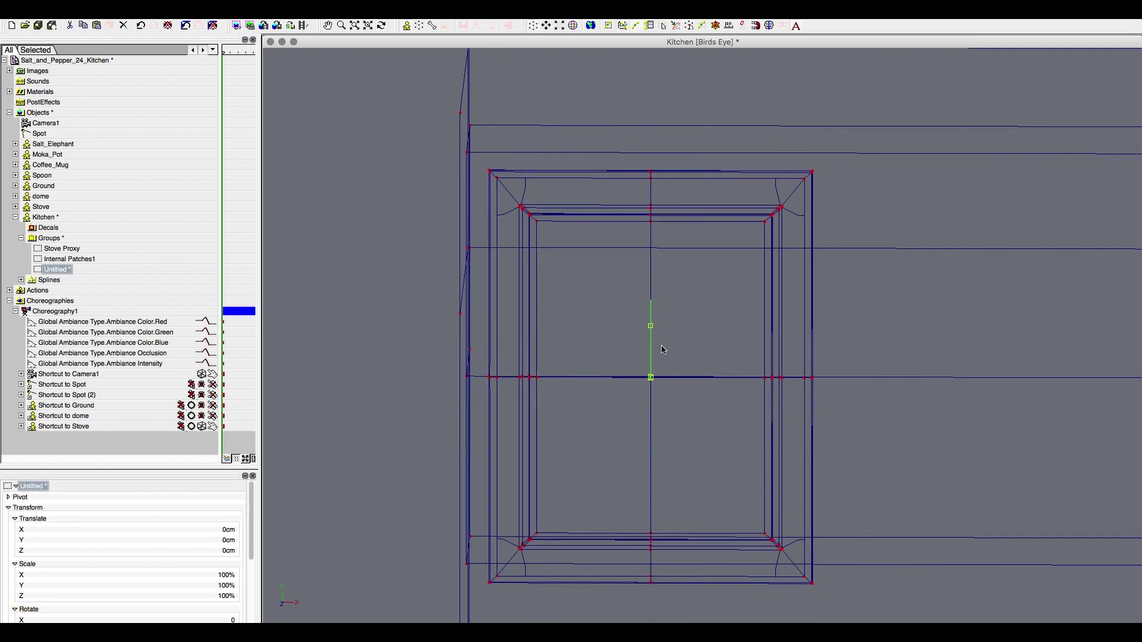
key(ctrl+z)
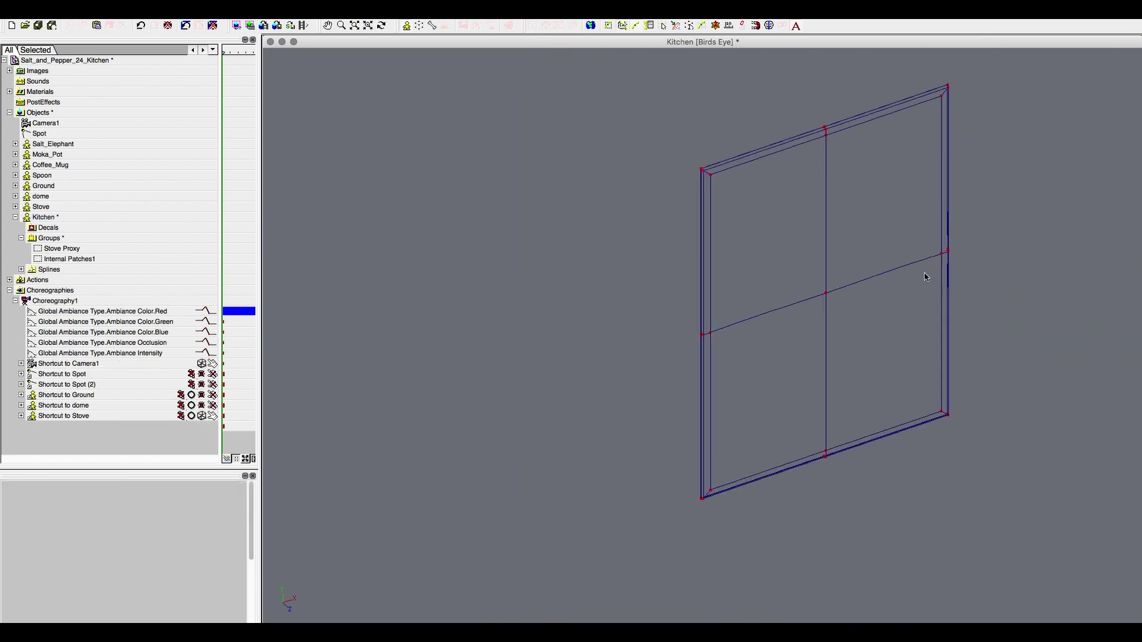
Step: Restore and select the finished door panel's points in the shaded front view
key(ctrl+z)
key(ctrl+z)
key(ctrl+z)
key(ctrl+z)
key(ctrl+y)
key(ctrl+y)
key(ctrl+y)
key(ctrl+y)
key(ctrl+z)
key(ctrl+z)
key(ctrl+z)
key(ctrl+z)
key(ctrl+y)
key(ctrl+y)
key(ctrl+y)
key(ctrl+y)
key(ctrl+y)
key(ctrl+y)
key(ctrl+y)
key(ctrl+y)
key(ctrl+y)
key(ctrl+y)
key(ctrl+y)
key(ctrl+y)
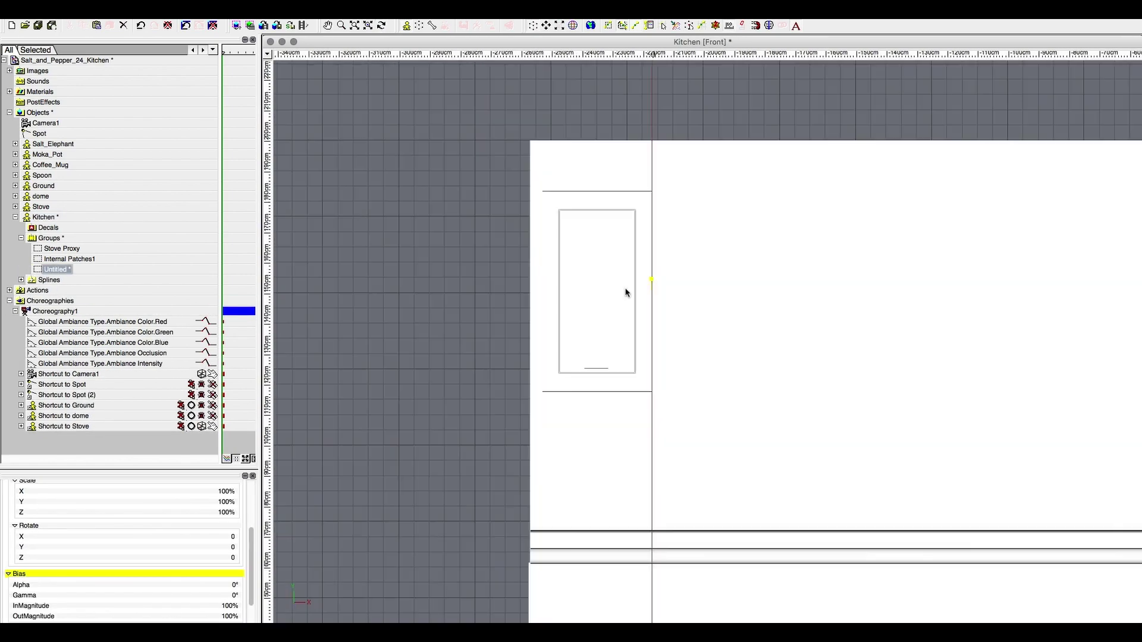
click(56, 271)
key(ctrl+y)
key(ctrl+y)
key(ctrl+y)
key(ctrl+y)
key(ctrl+y)
key(ctrl+y)
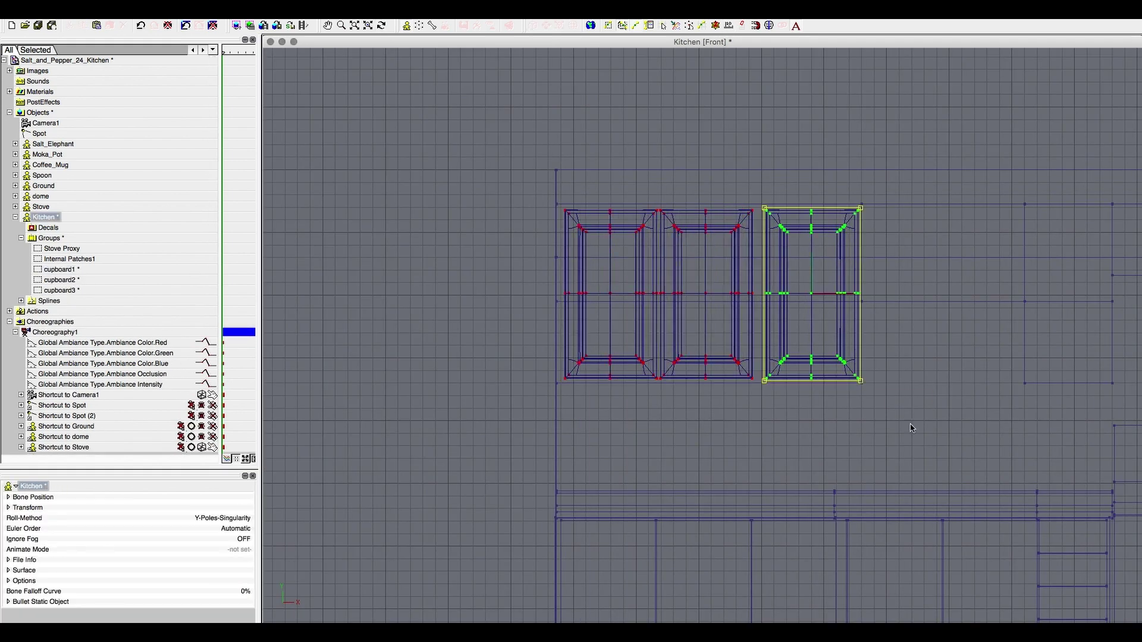
click(912, 429)
Step: Group the three cupboard doors and paste offset copies along the wall as cupboard1–cupboard7
drag(541, 190, 880, 393)
key(8)
key(ctrl+y)
key(1)
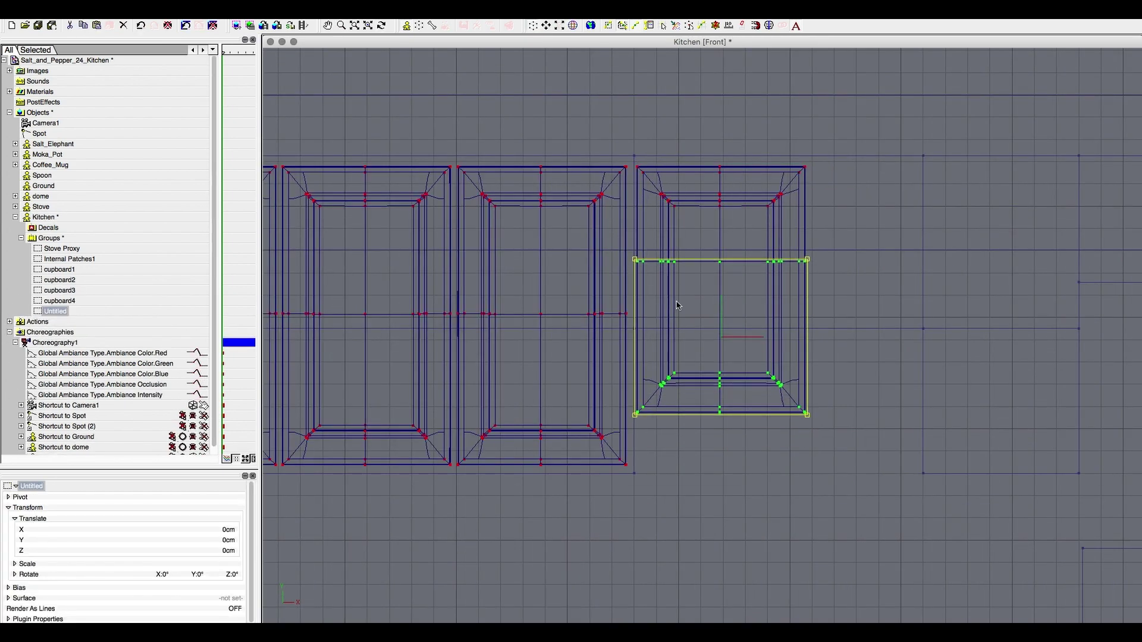
key(ctrl+z)
key(ctrl+z)
key(ctrl+z)
key(ctrl+z)
key(ctrl+y)
key(ctrl+y)
key(ctrl+y)
key(ctrl+y)
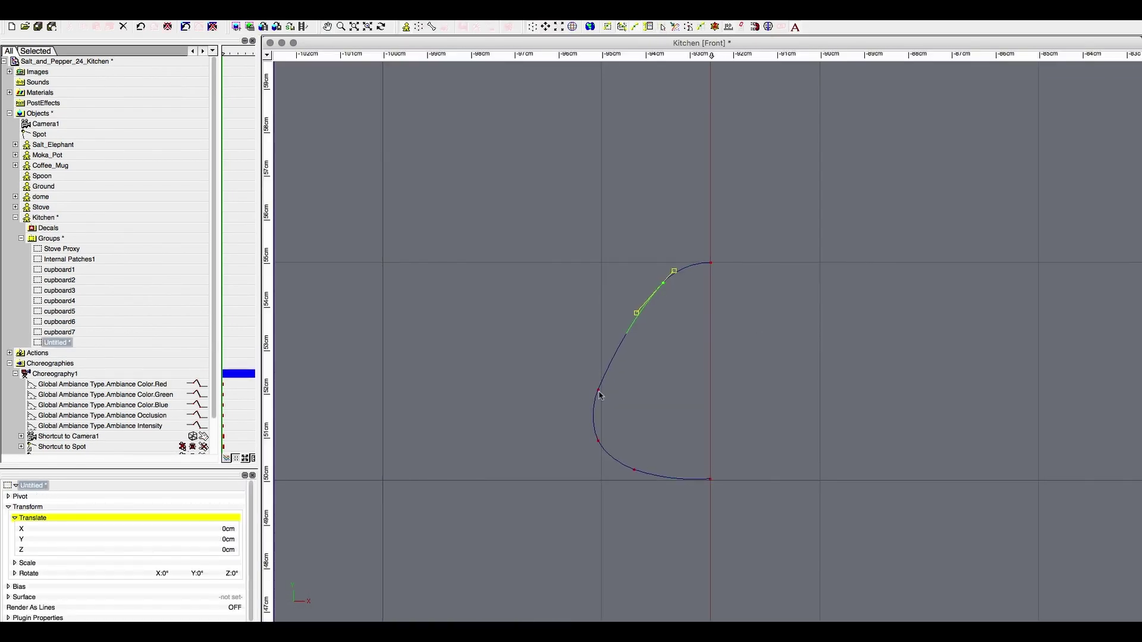
Step: Mirror the half outline into a closed rounded triangle and add splines along its inner edge
drag(563, 225, 767, 510)
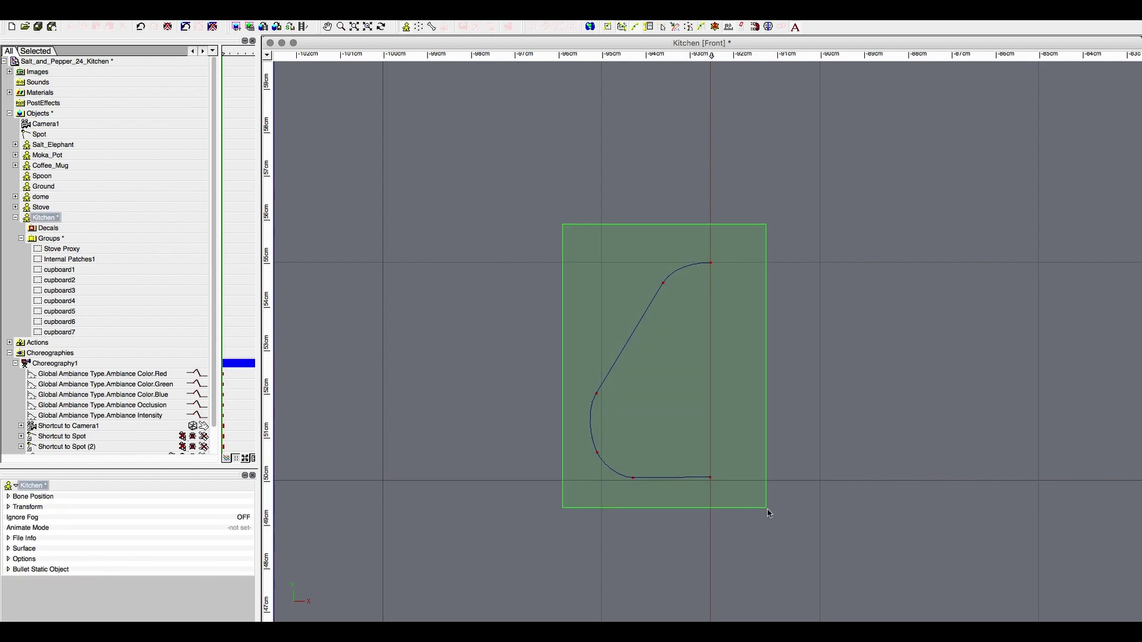
drag(648, 261, 757, 286)
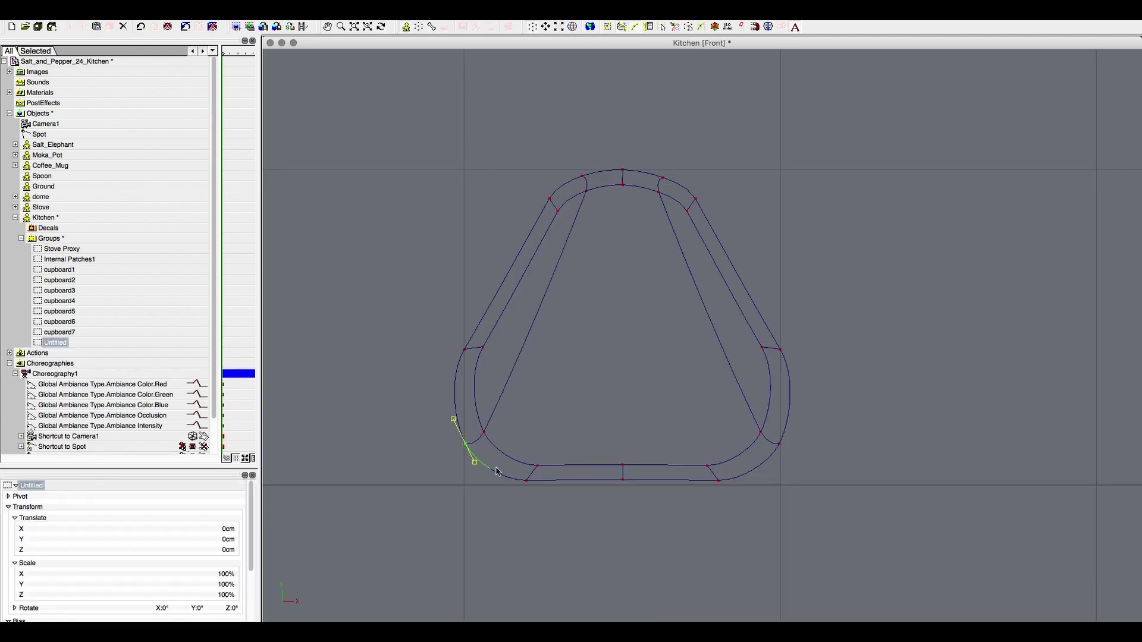
click(510, 459)
click(622, 450)
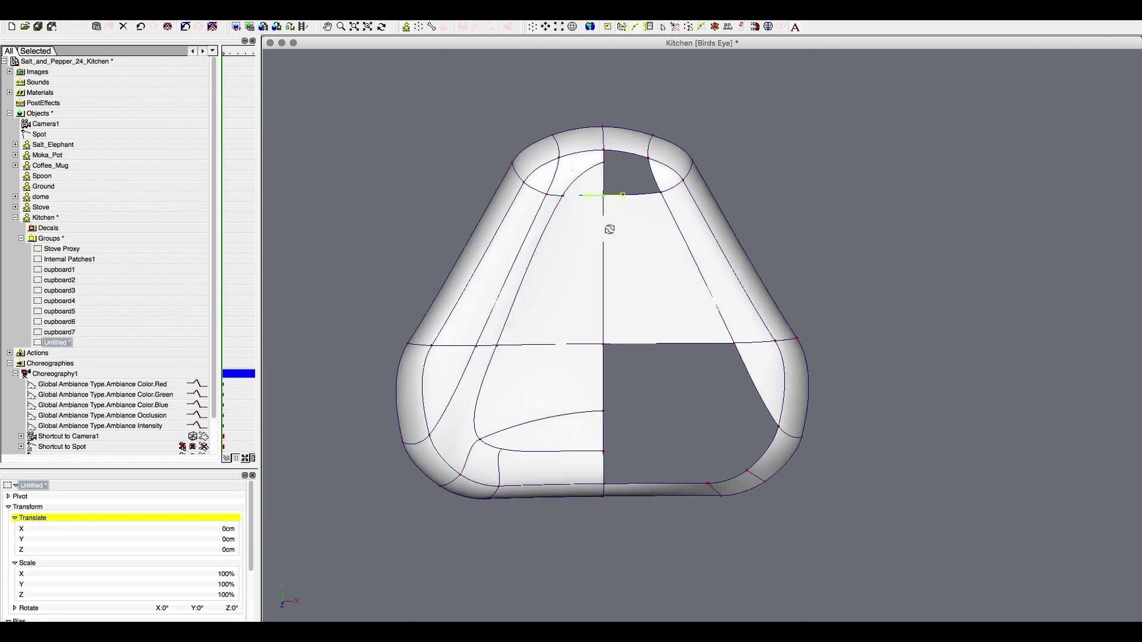
key(1)
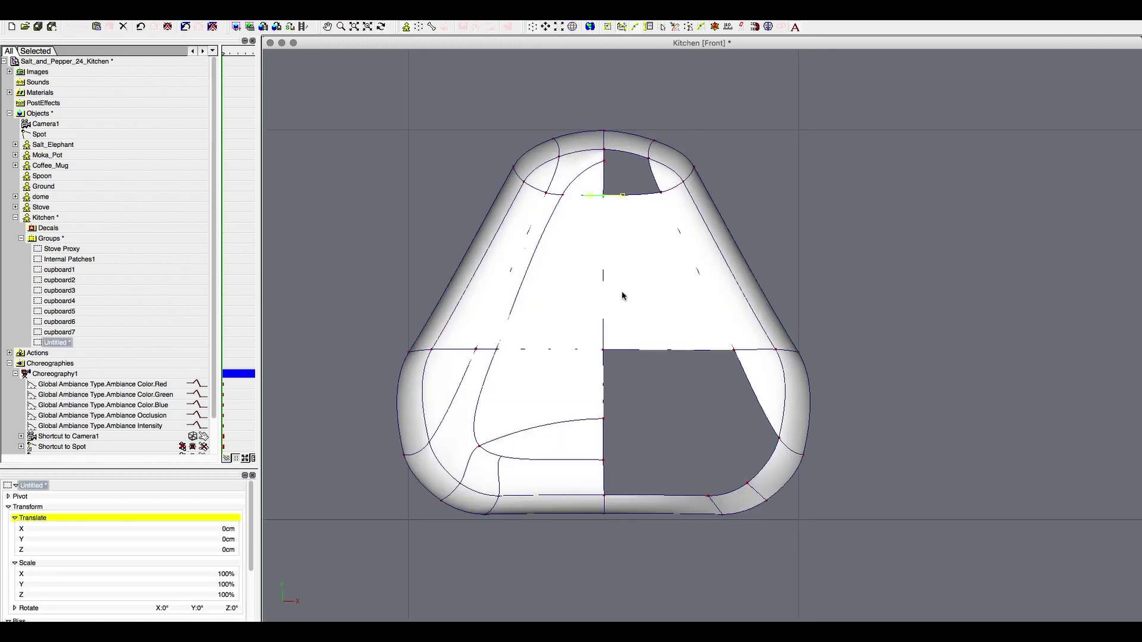
Step: Orbit the handle and select its top vertices and splines for editing
middle_drag(605, 226, 522, 455)
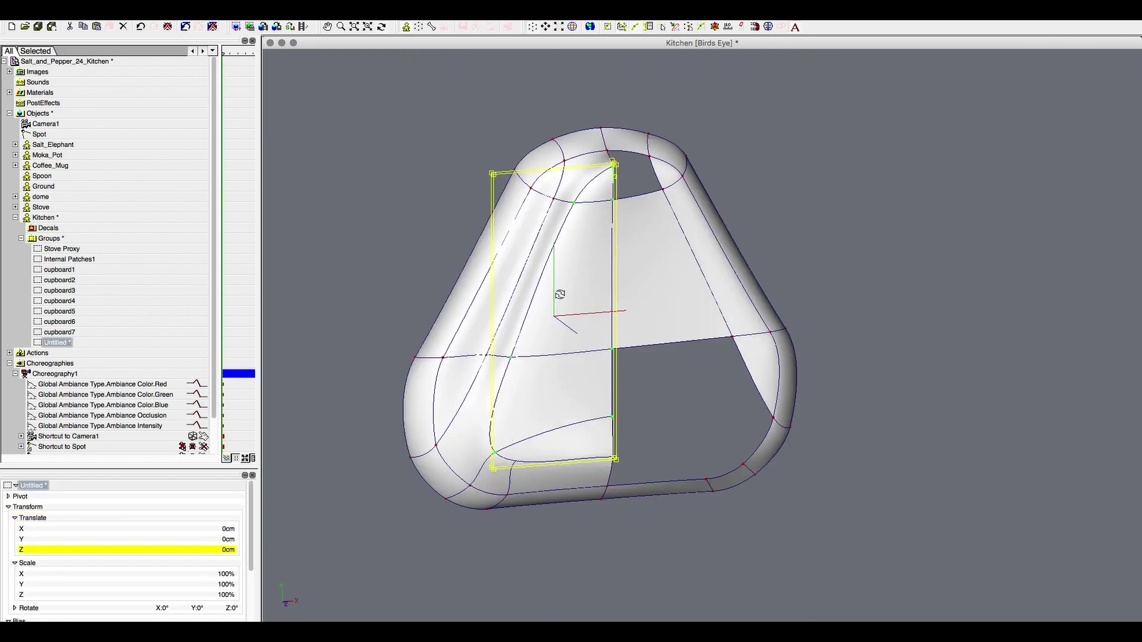
middle_drag(522, 455, 594, 461)
key(1)
drag(520, 113, 672, 157)
right_click(517, 253)
mouse_move(739, 357)
middle_down()
mouse_move(715, 388)
mouse_move(748, 236)
mouse_move(659, 397)
middle_up()
click(748, 236)
Step: In the side view, push the inner loop's bottom segment slightly back in depth
key(3)
scroll(659, 397, down, 5)
click(629, 404)
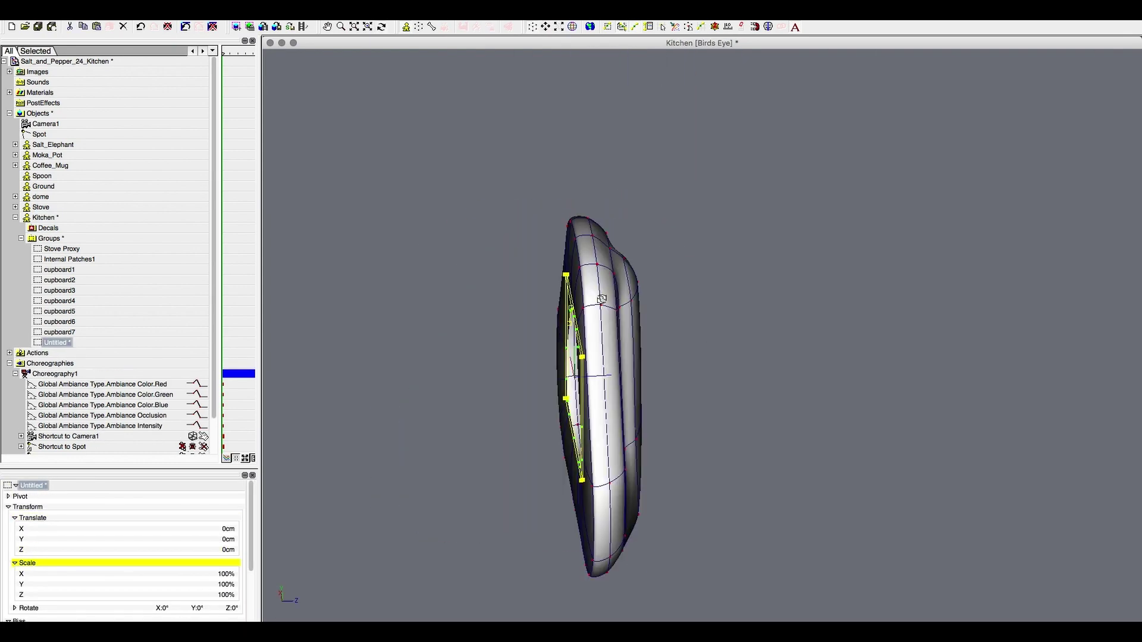
scroll(702, 321, up, 2)
drag(484, 309, 778, 331)
scroll(703, 384, up, 2)
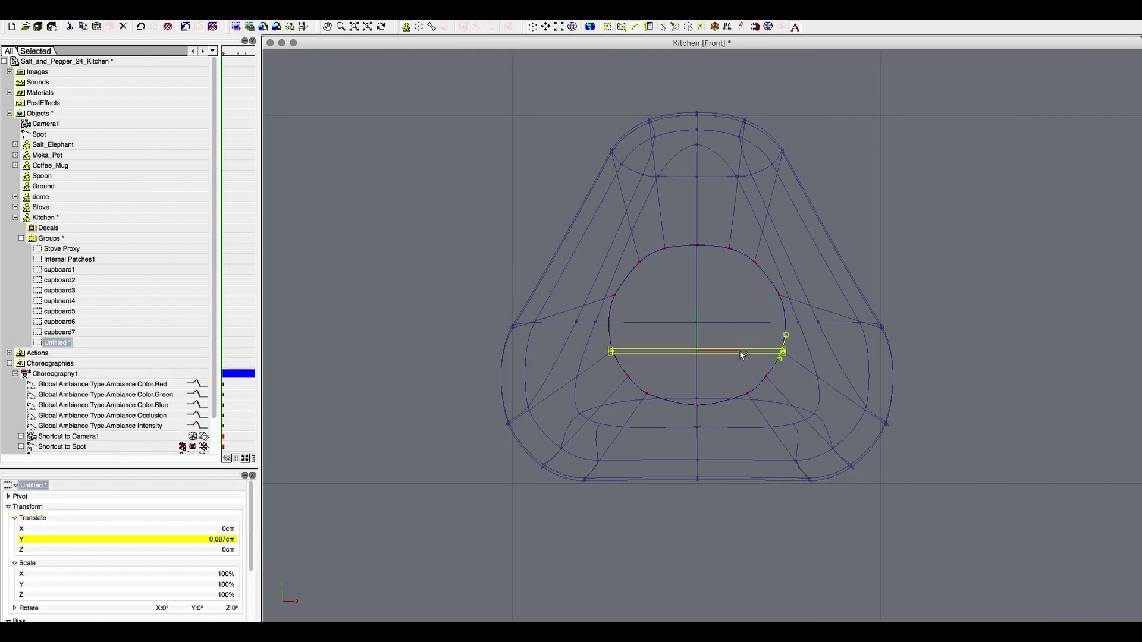
key(3)
drag(550, 330, 548, 331)
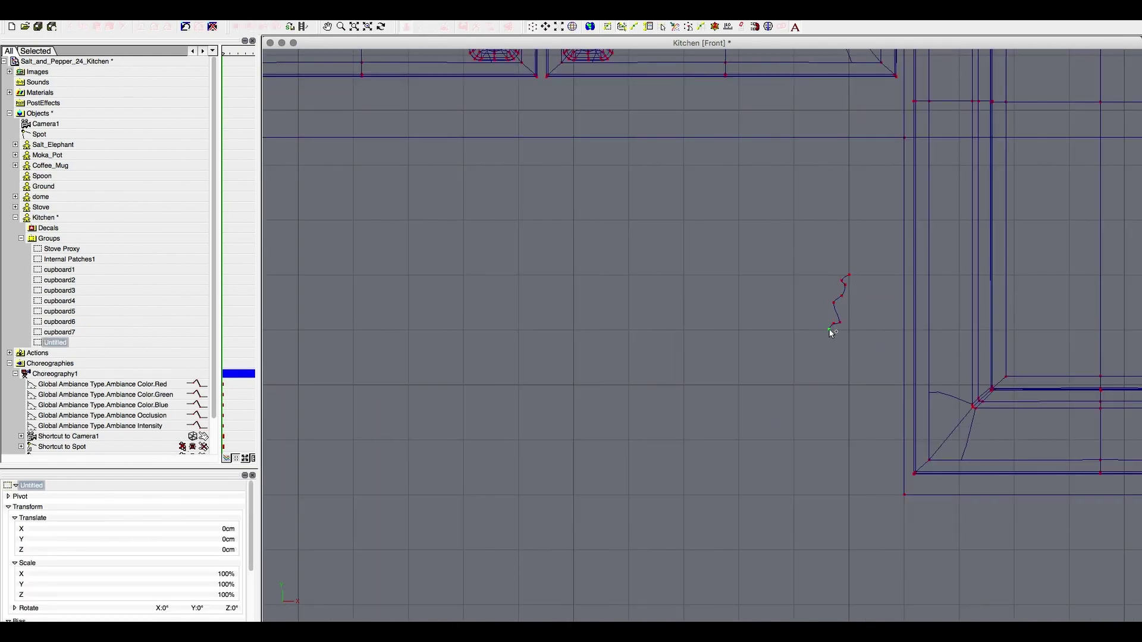
Step: Smooth the wavy curve's tangent and flip it on the Y-axis into a tall mirrored profile
scroll(737, 433, up, 2)
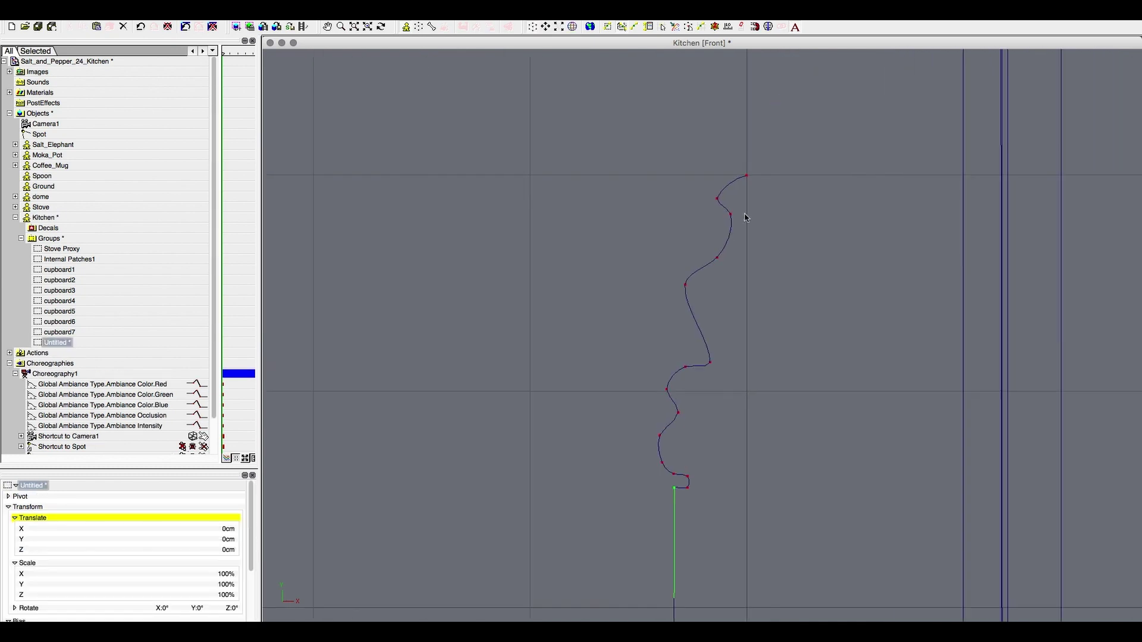
click(713, 428)
mouse_move(710, 416)
mouse_down()
mouse_move(707, 407)
mouse_move(705, 526)
mouse_up()
scroll(742, 349, up, 2)
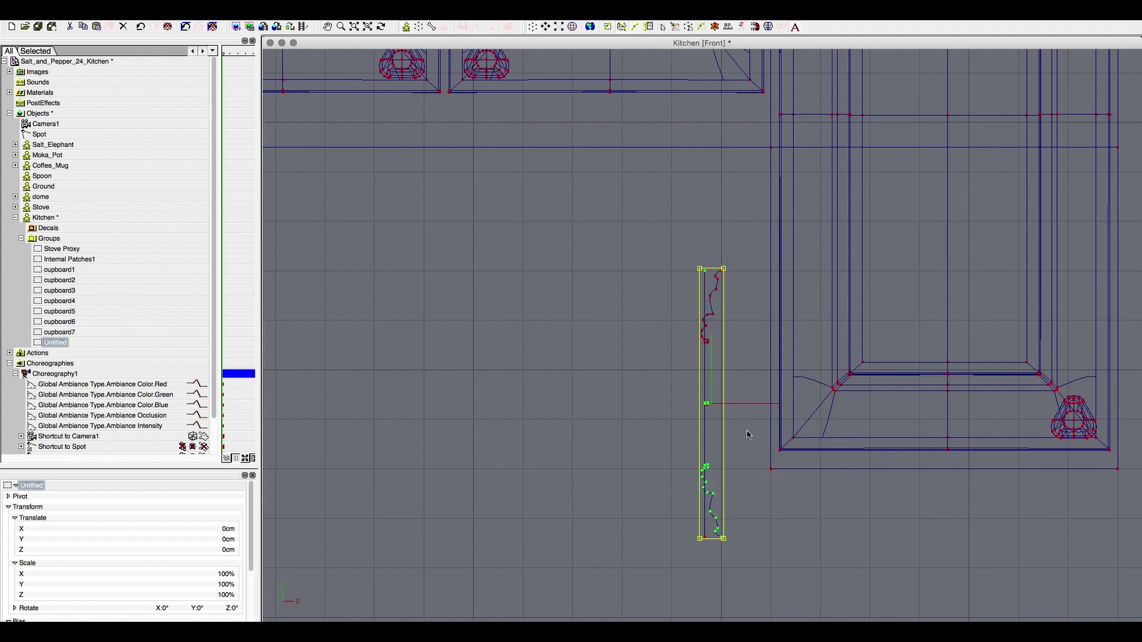
click(863, 493)
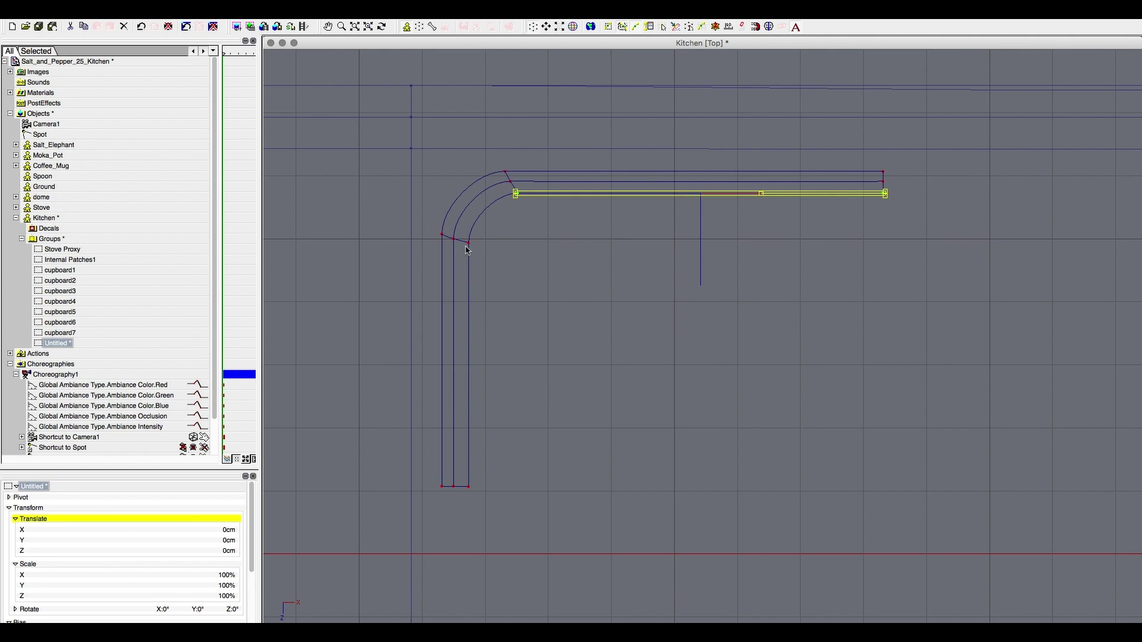
Step: Scale down the sink patch group and move its right side left to narrow the basin
key(s)
mouse_move(474, 349)
mouse_down()
mouse_move(484, 209)
mouse_move(485, 446)
mouse_up()
click(532, 208)
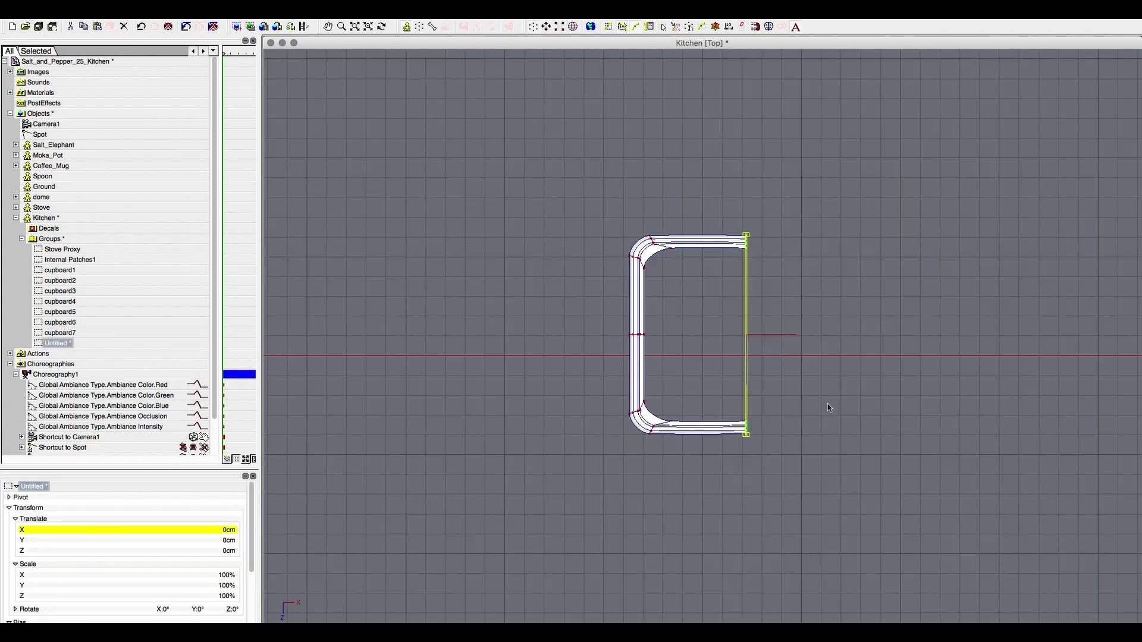
right_click(665, 352)
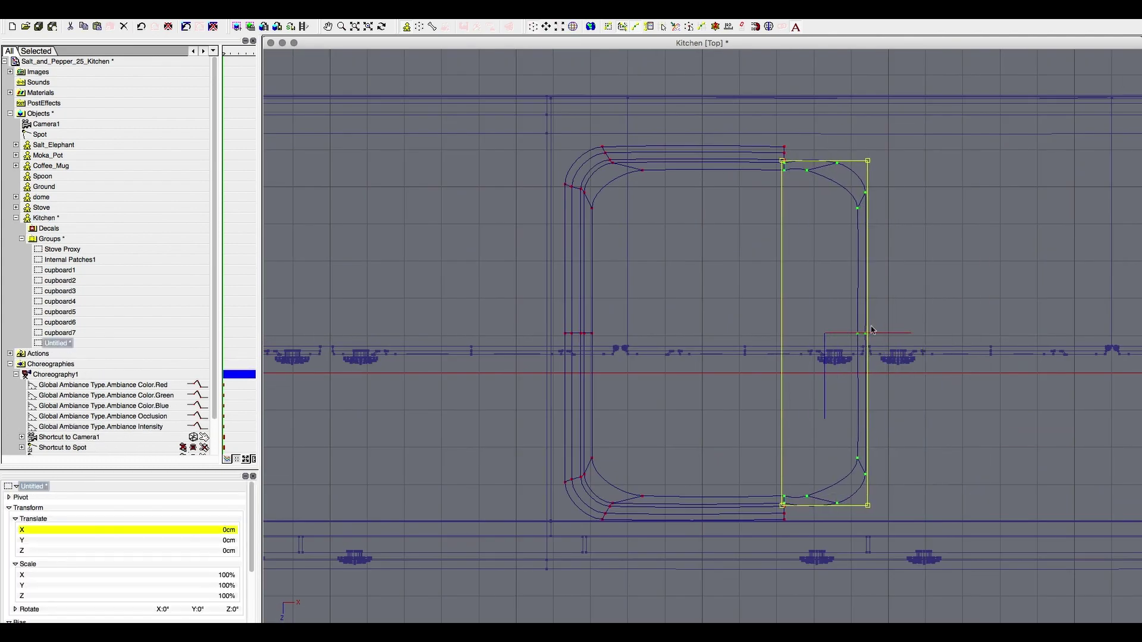
drag(872, 330, 728, 260)
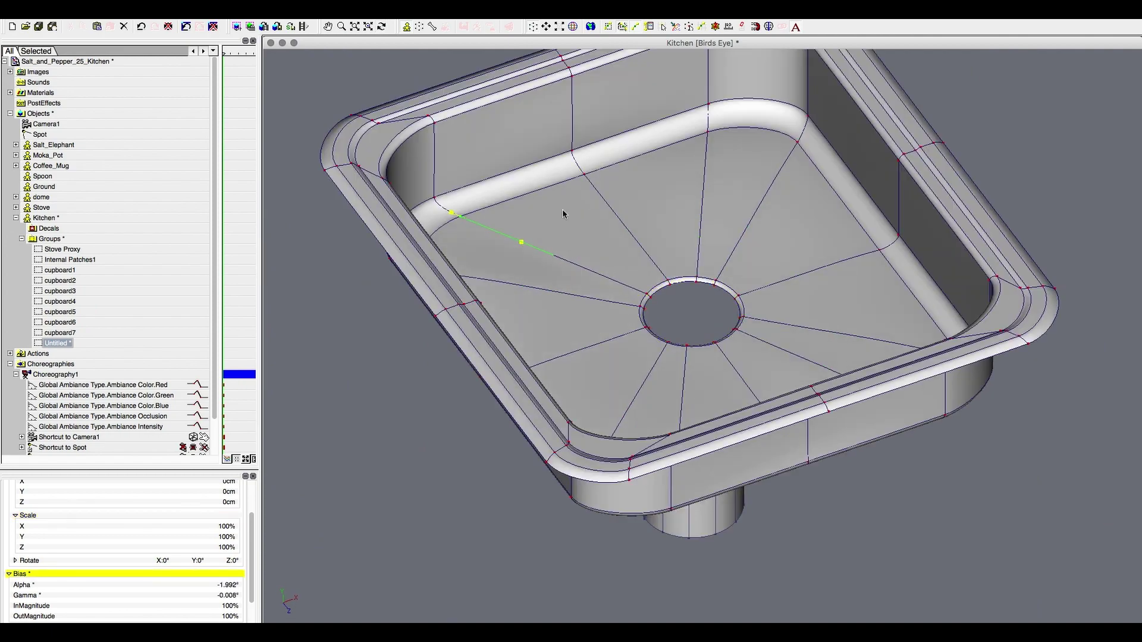
Step: Orbit the view to inspect the sink basin from another angle
ctrl+right_drag(564, 215, 586, 379)
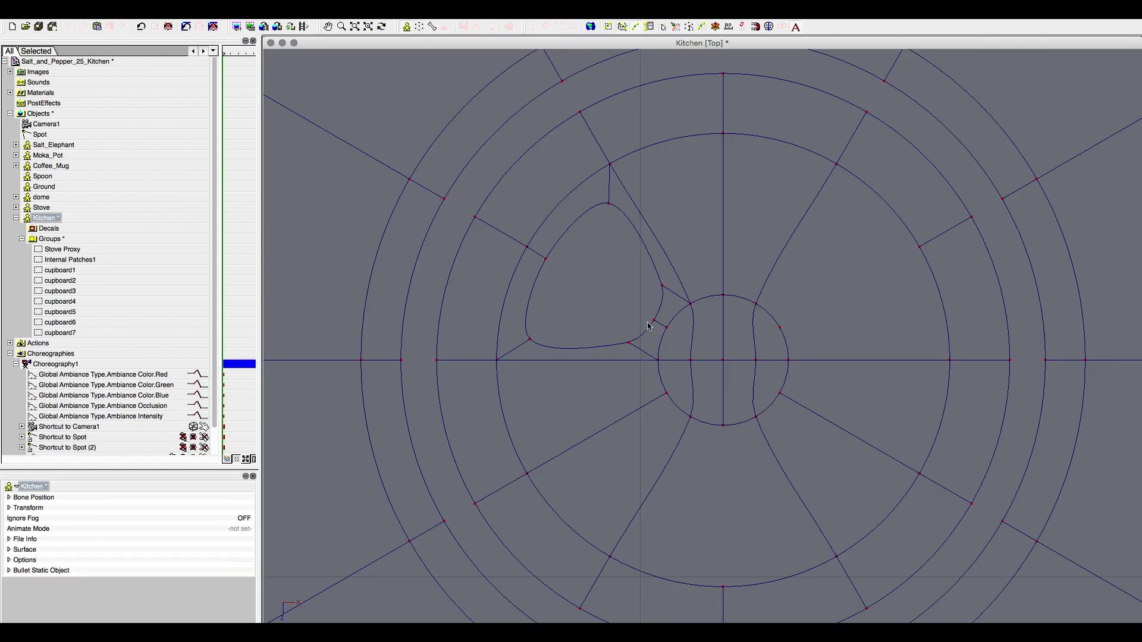
Step: Add a mirrored copy of the triangular opening to the drain cover and preview it shaded
key(ctrl+v)
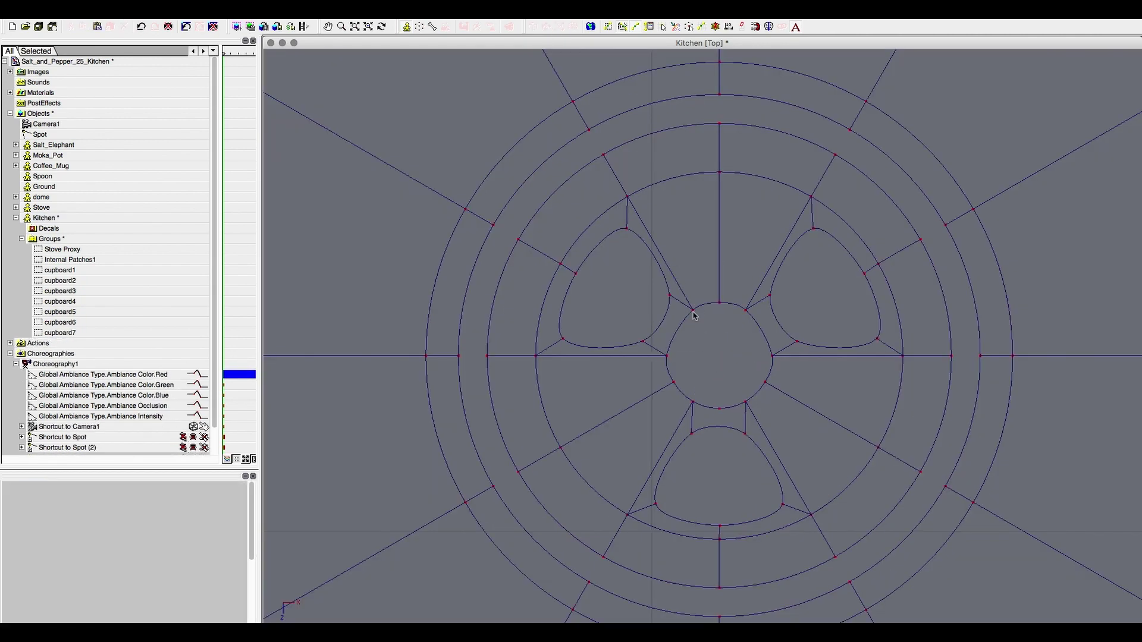
click(667, 357)
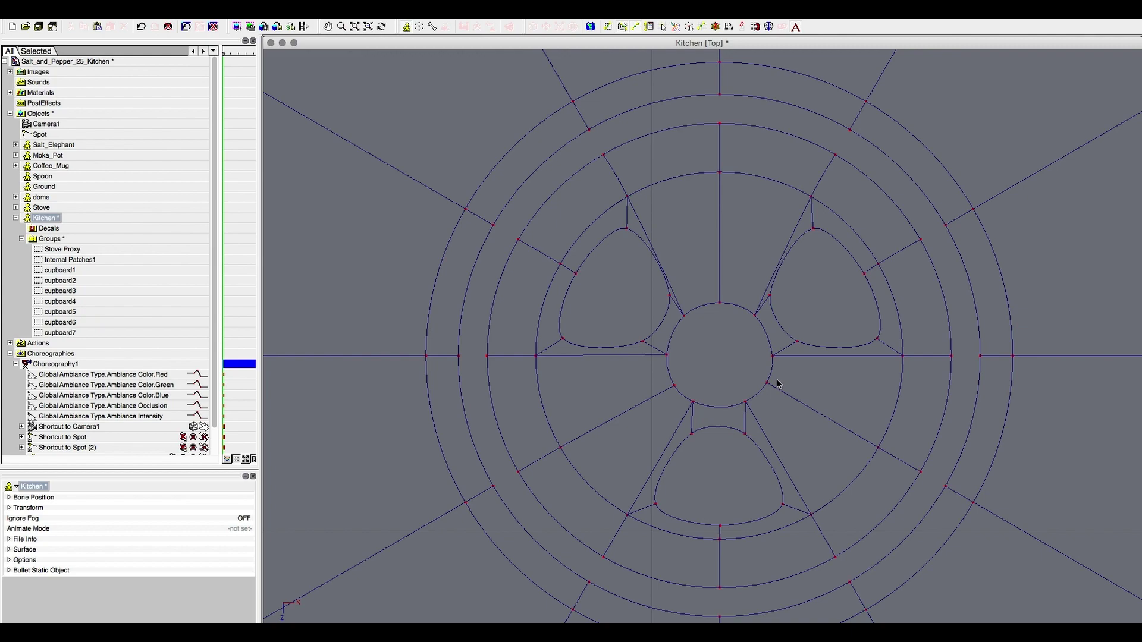
click(793, 357)
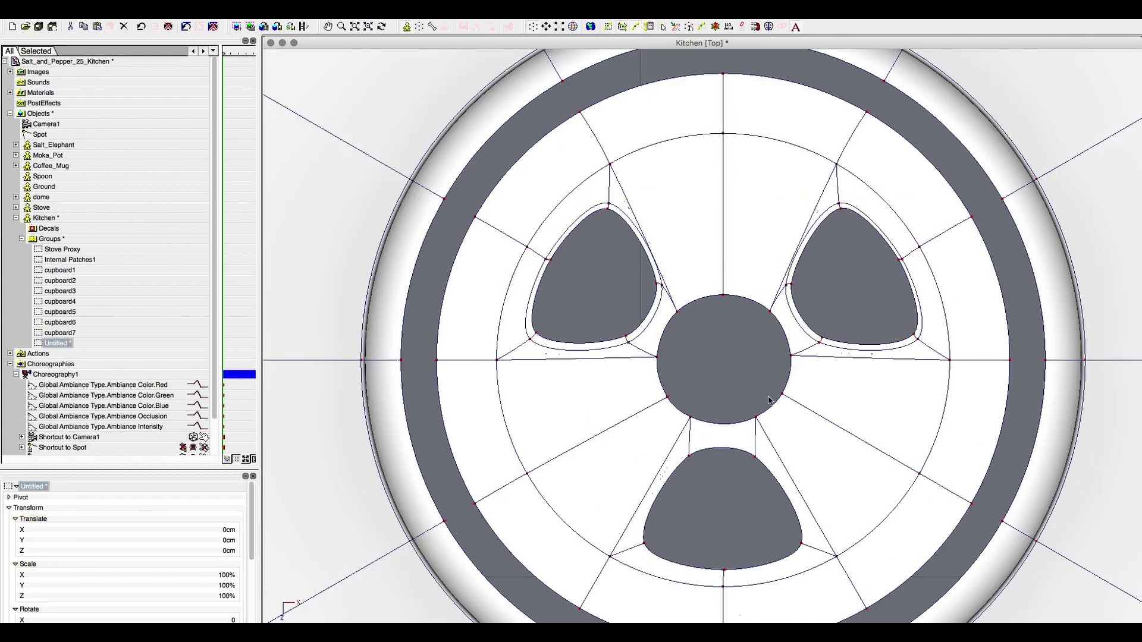
key(7)
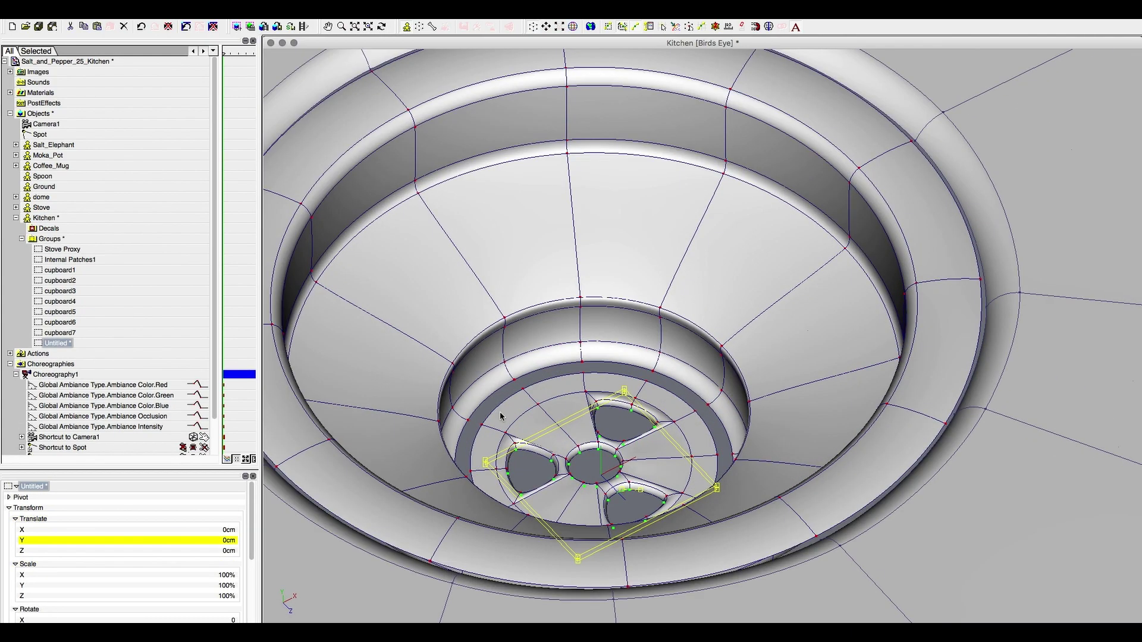
key(5)
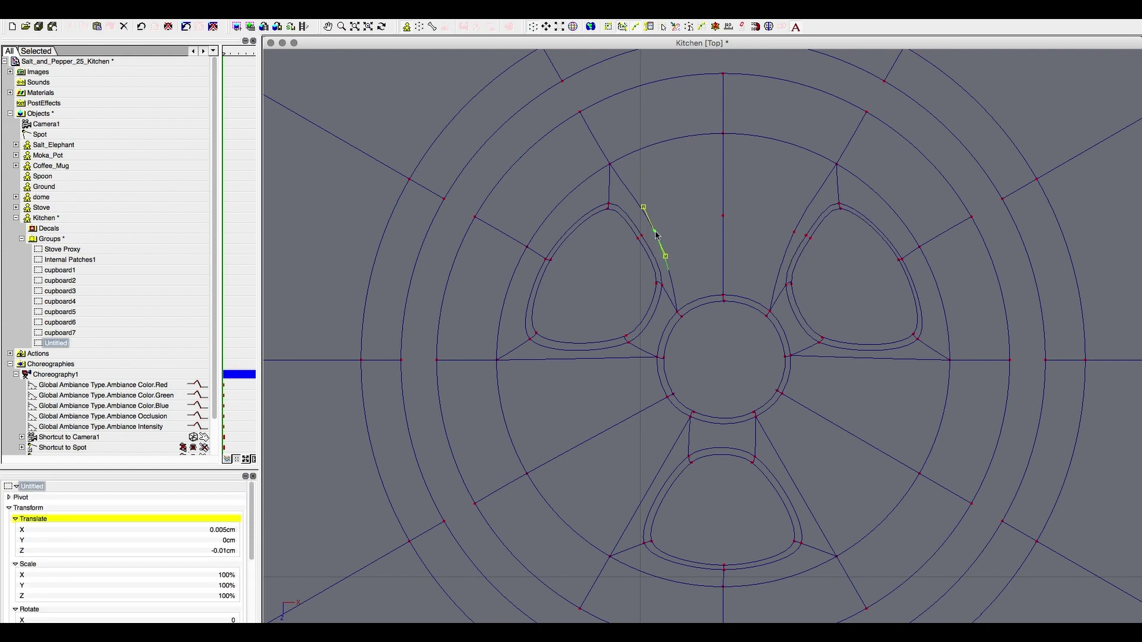
click(883, 369)
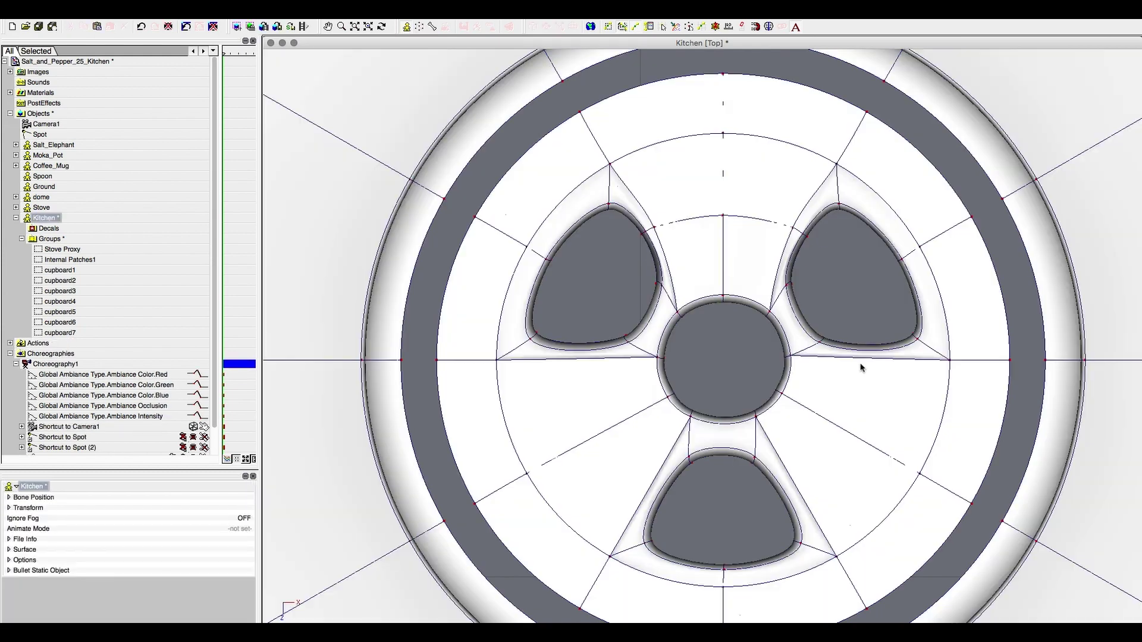
drag(618, 172, 732, 240)
scroll(604, 243, up, 2)
key(ctrl+z)
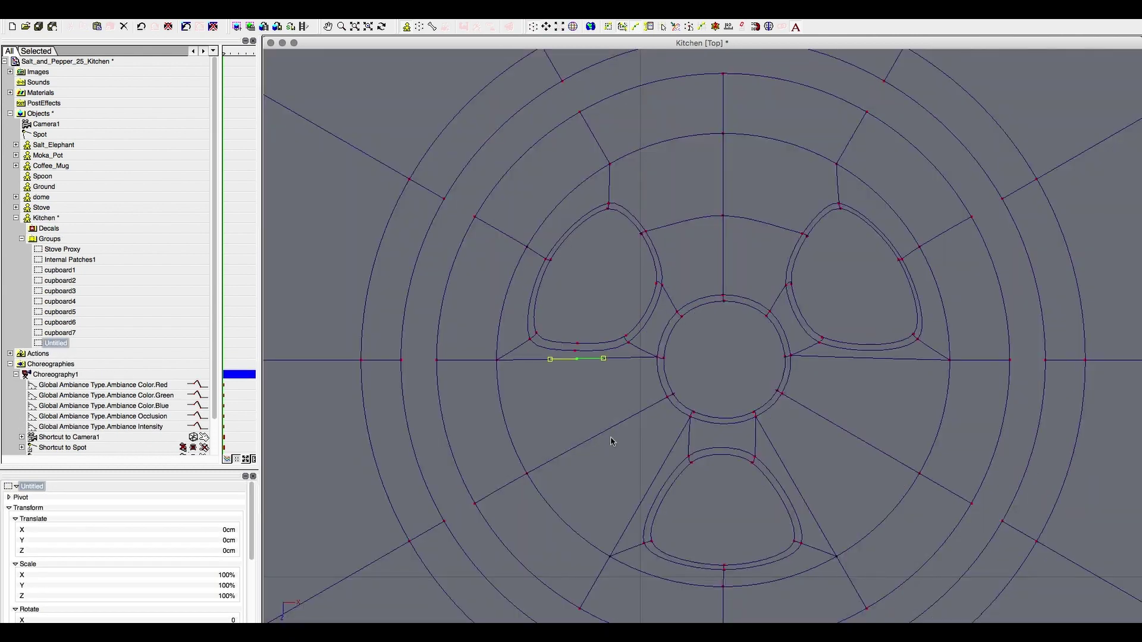
Step: Reshape the drain cover's splines and ring points, checking them in perspective and side views
click(847, 432)
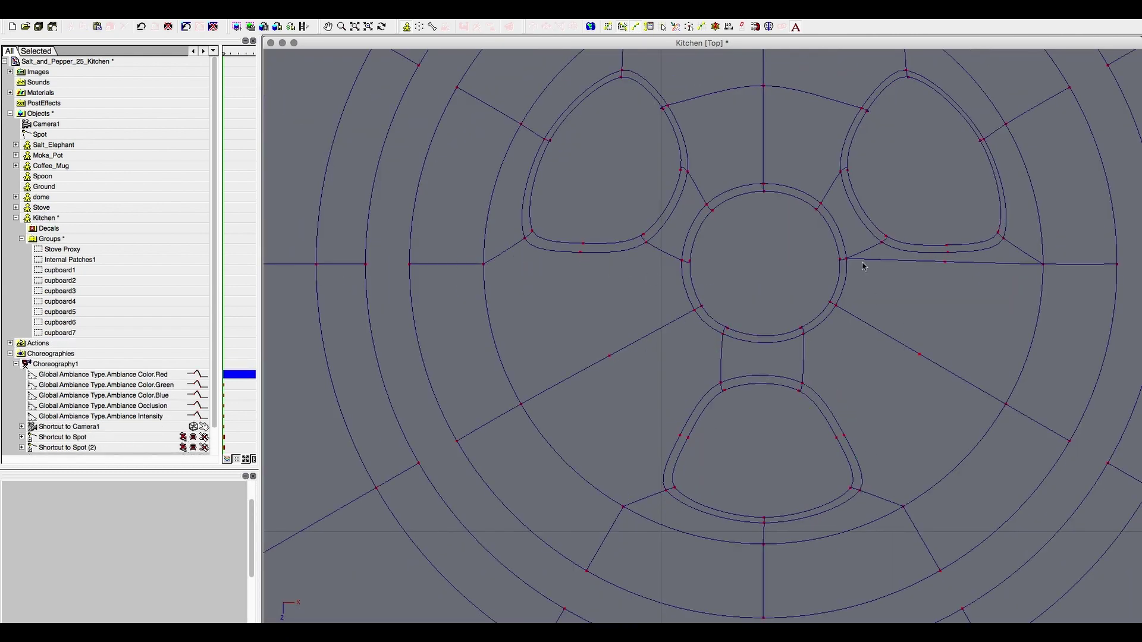
click(581, 254)
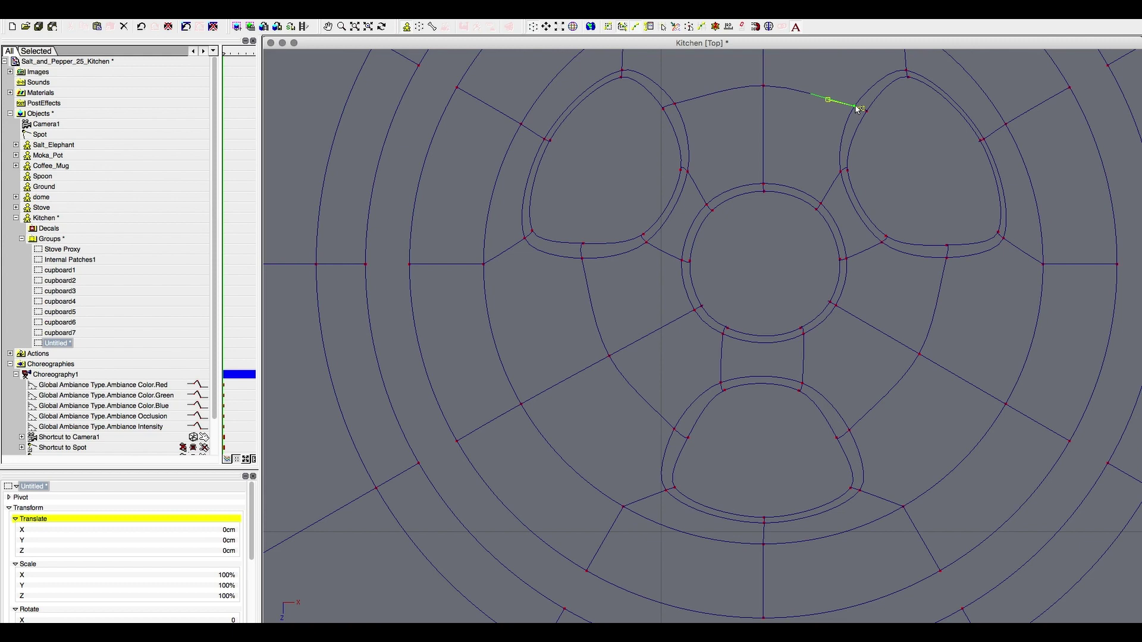
click(771, 97)
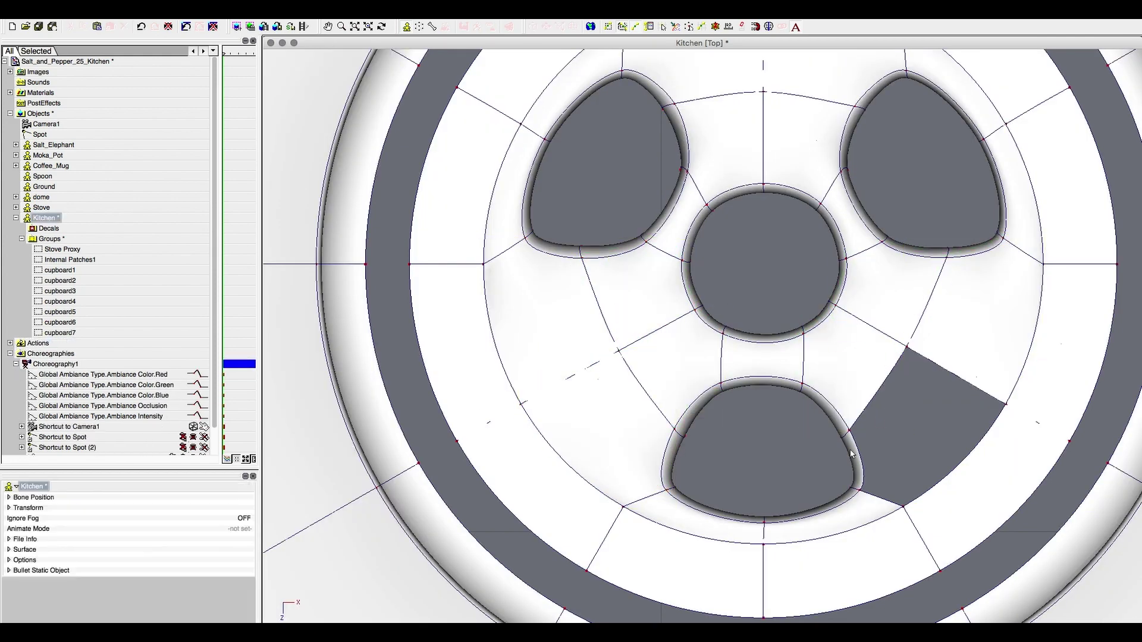
key(7)
click(648, 209)
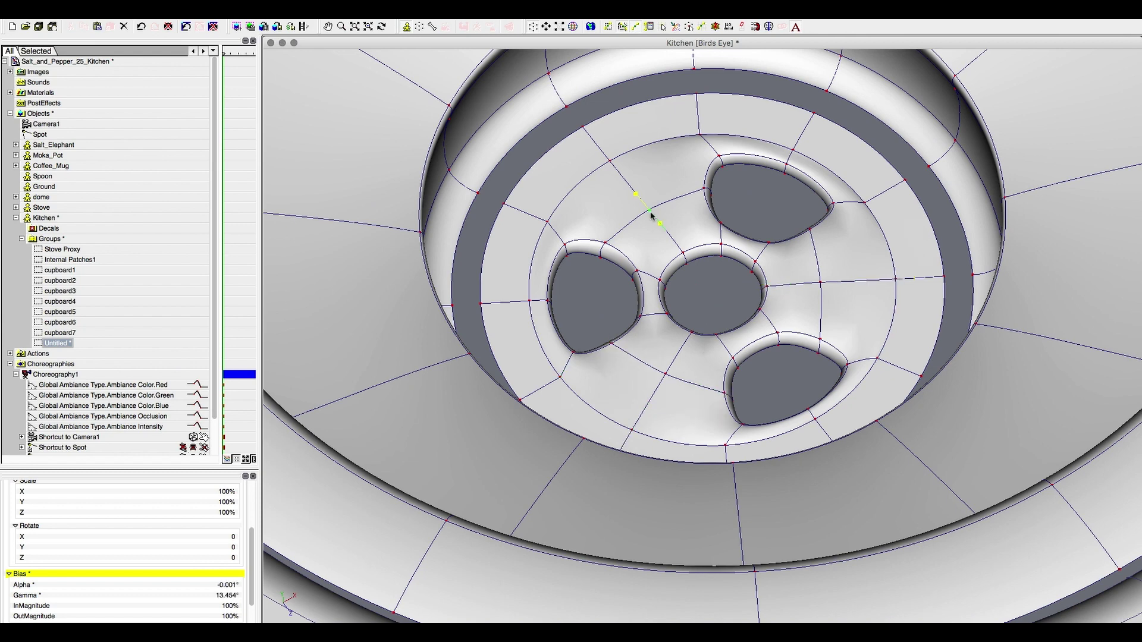
key(1)
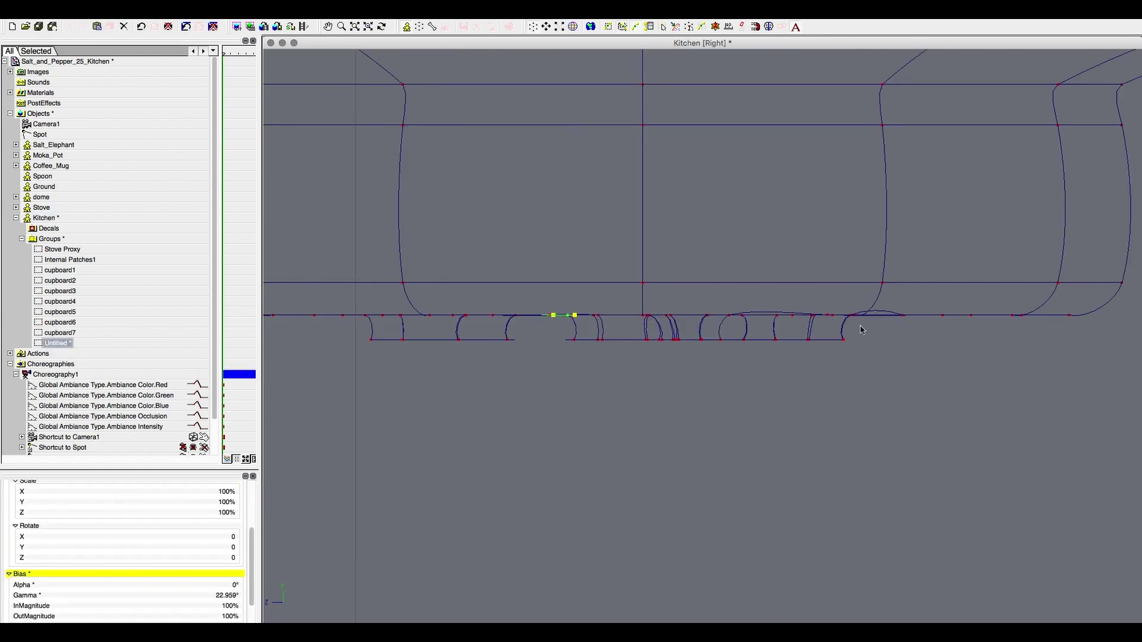
key(7)
click(654, 262)
key(1)
Step: Narrow the sink by moving its right-side points inward, then preview it shaded
scroll(593, 254, down, 3)
key(7)
scroll(683, 297, down, 4)
key(1)
key(5)
scroll(658, 188, down, 3)
scroll(658, 188, up, 5)
key(ctrl+z)
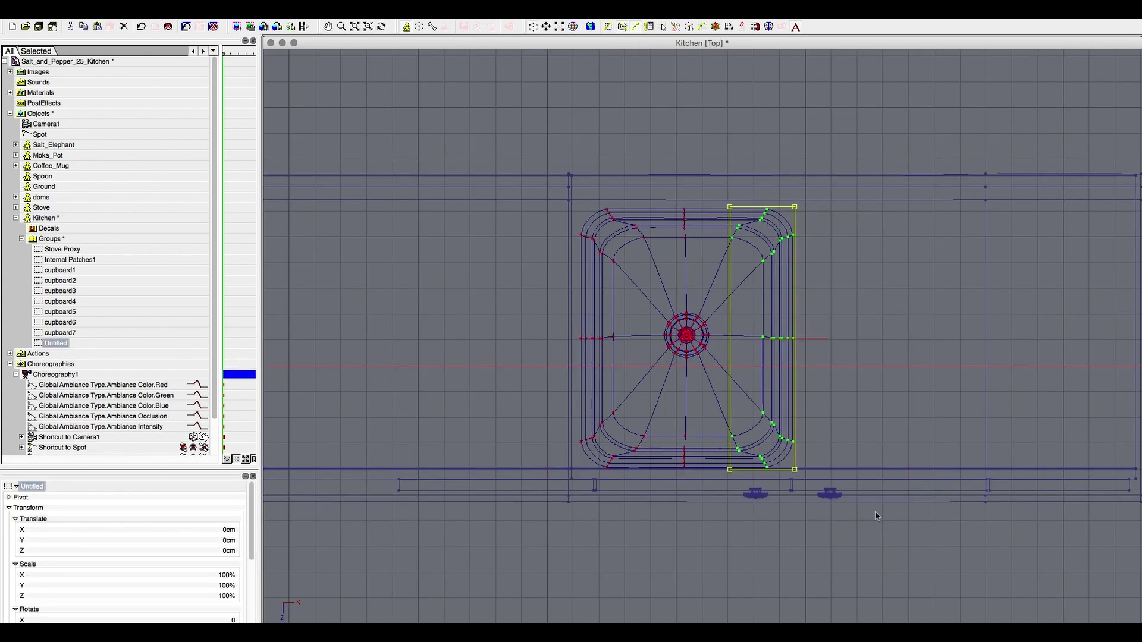
key(7)
Step: Add a flipped copy of the sink beside it to form a double basin
key(5)
click(844, 203)
right_click(712, 280)
click(862, 332)
Step: Add a spline bridging the rims of the two basins and check the join shaded
key(7)
key(5)
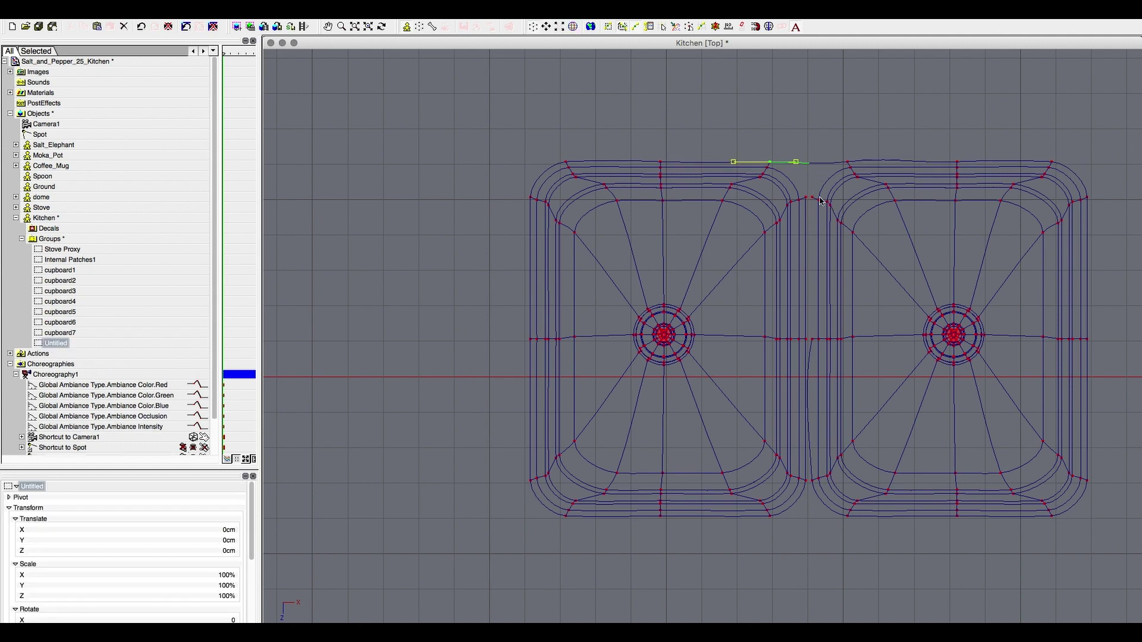
click(812, 481)
key(ctrl+z)
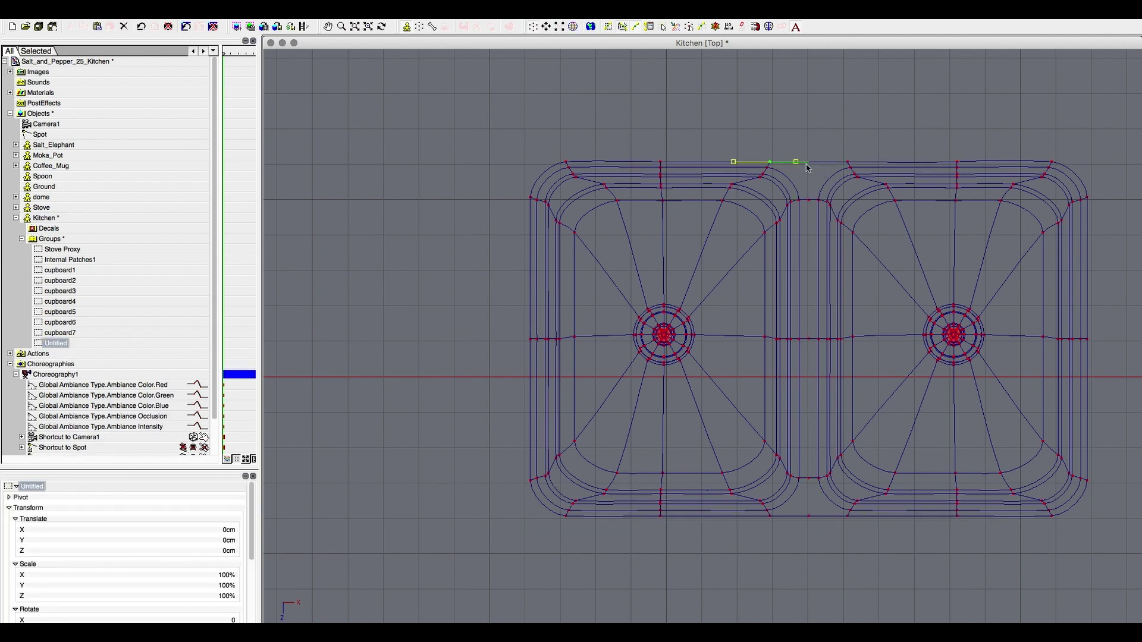
key(shift+w)
scroll(809, 155, up, 3)
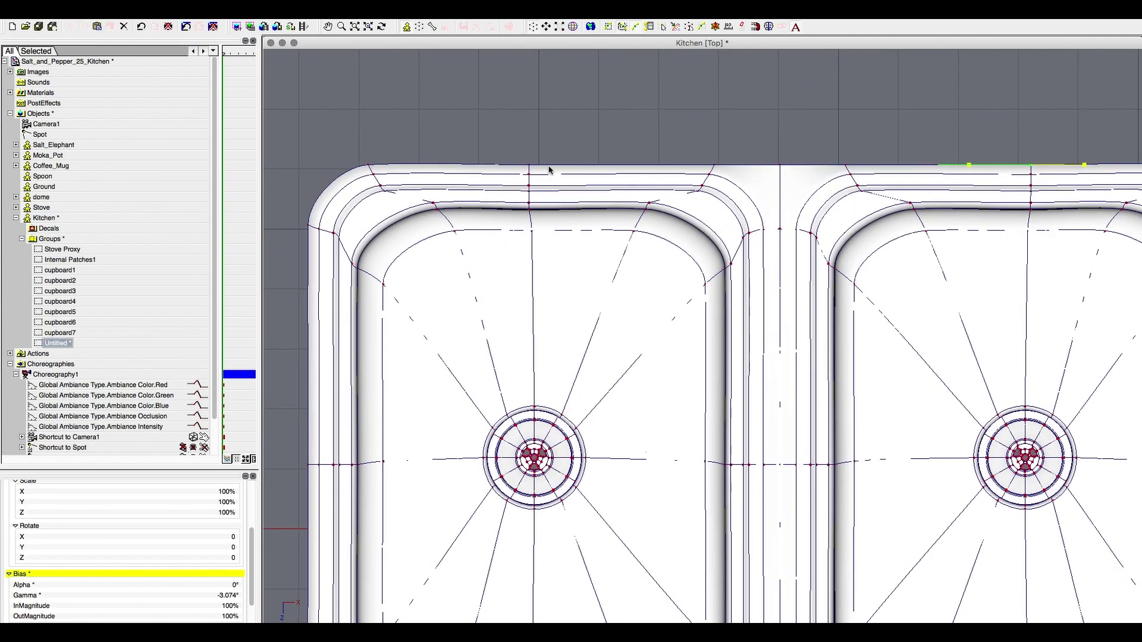
key(1)
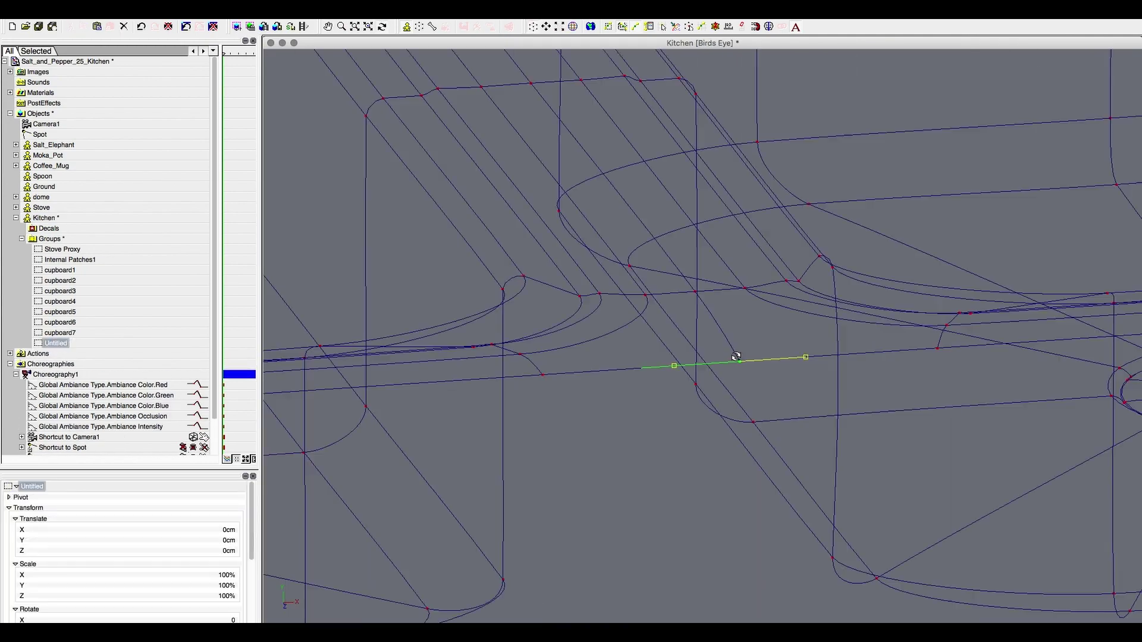
key(7)
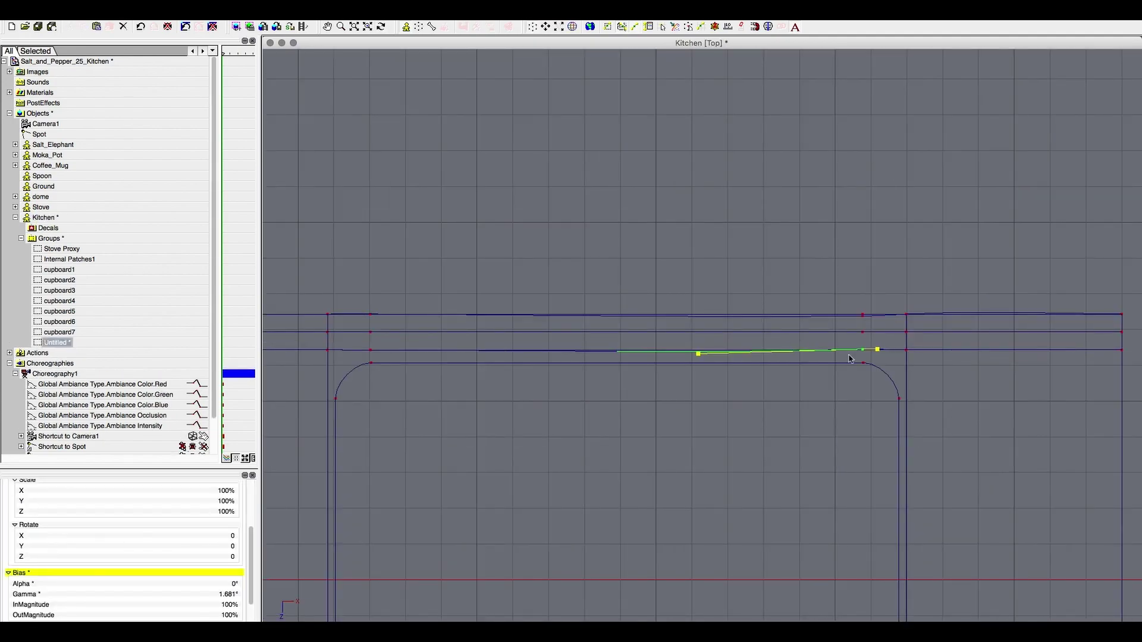
Step: Adjust the bias of the plate's rounded-end curve segment
drag(849, 359, 931, 362)
scroll(931, 362, up, 2)
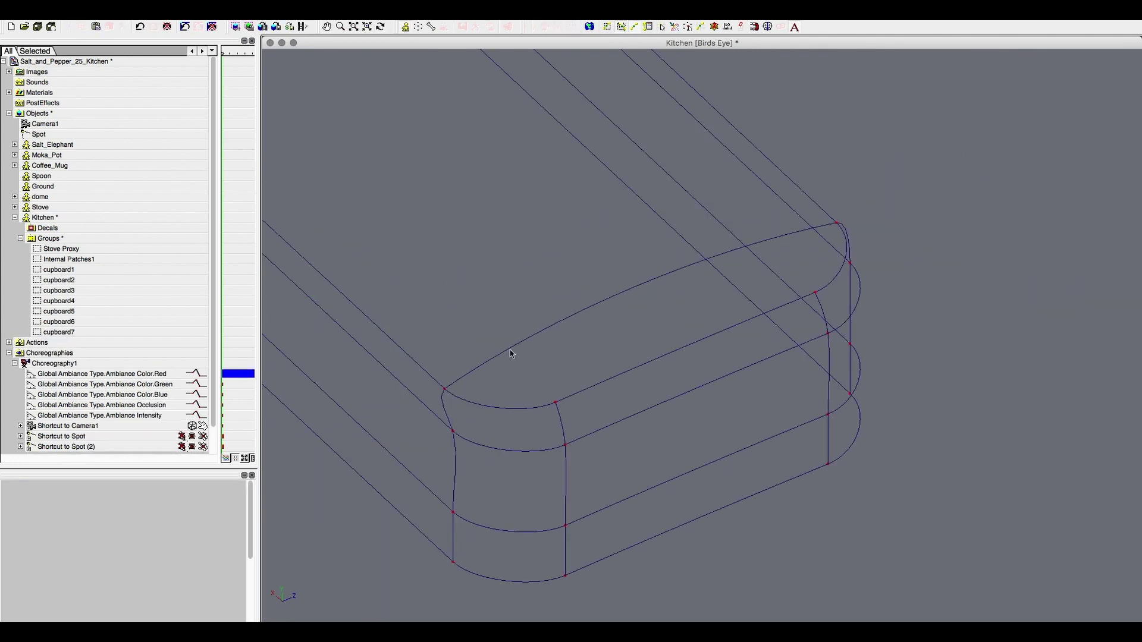
Step: Inspect the sloped faucet base plate's rounded end in Front and shaded Bird's Eye views
drag(396, 320, 528, 477)
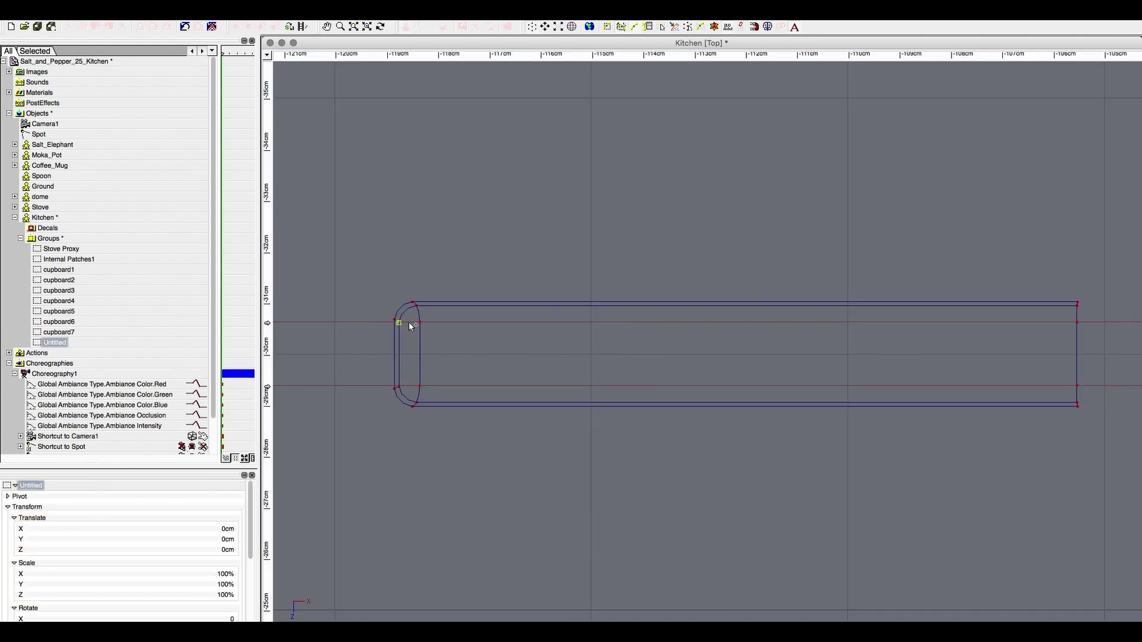
key(1)
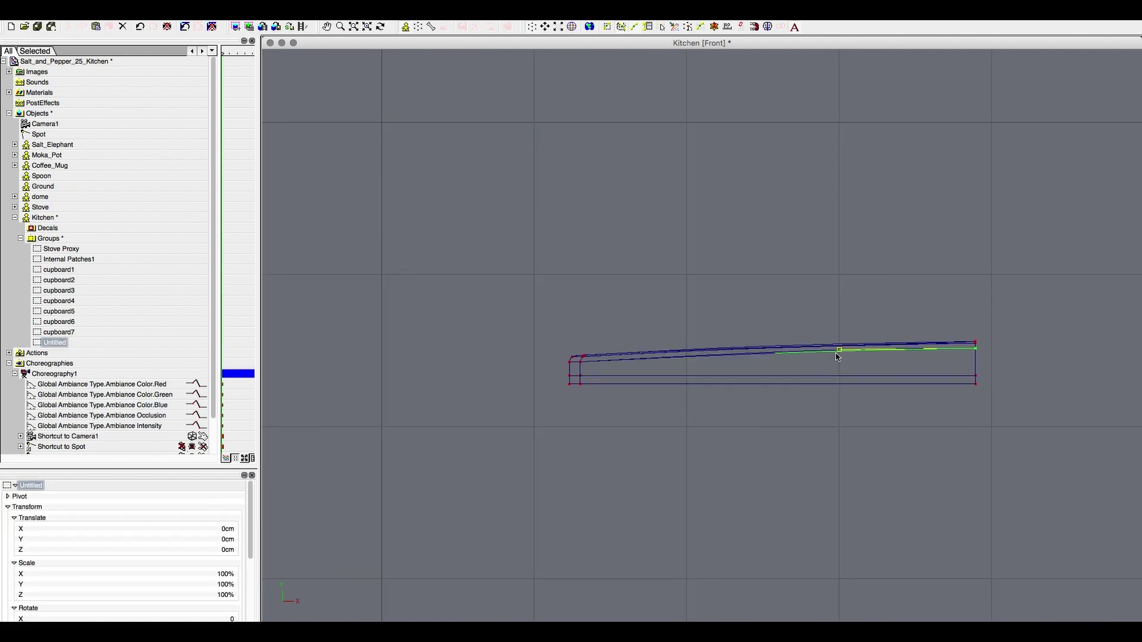
key(7)
click(752, 225)
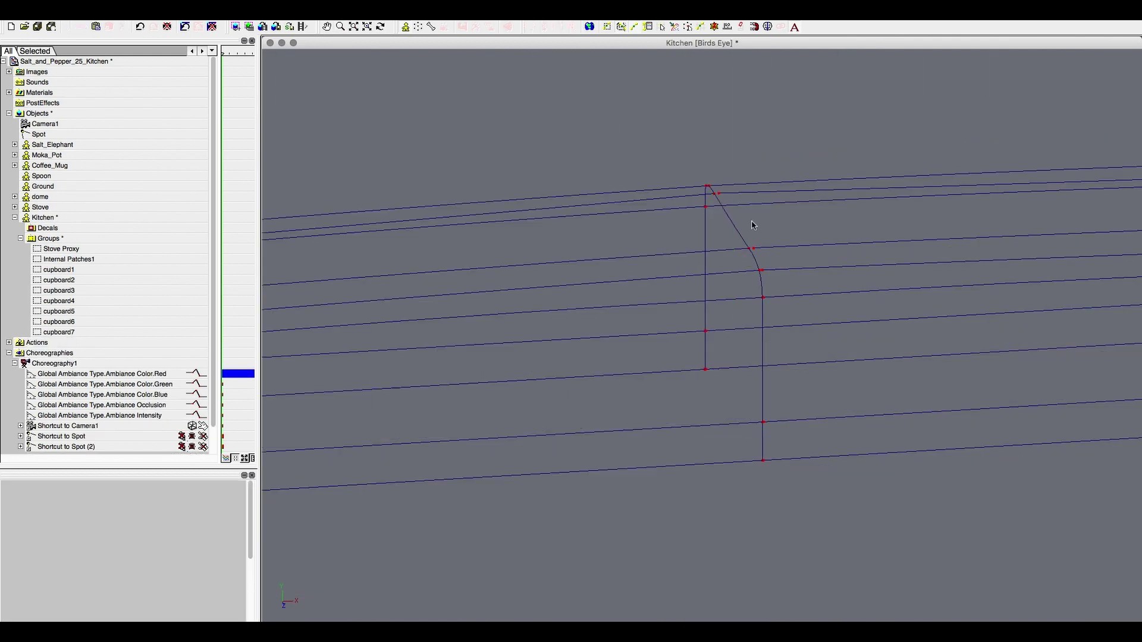
scroll(779, 330, up, 3)
scroll(886, 310, up, 3)
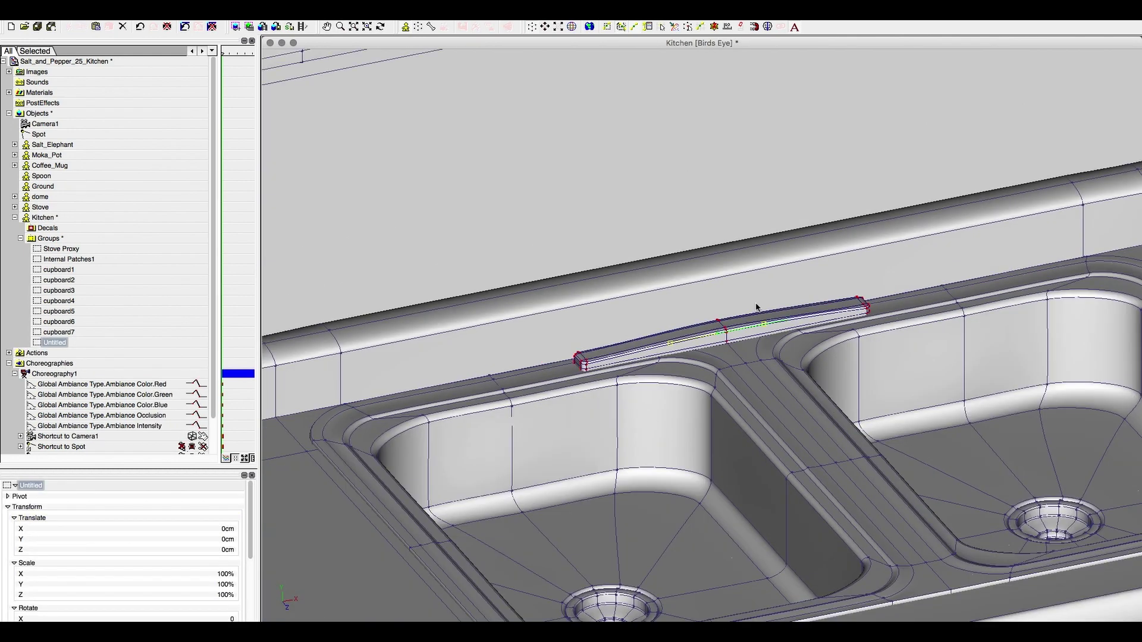
scroll(475, 376, up, 1)
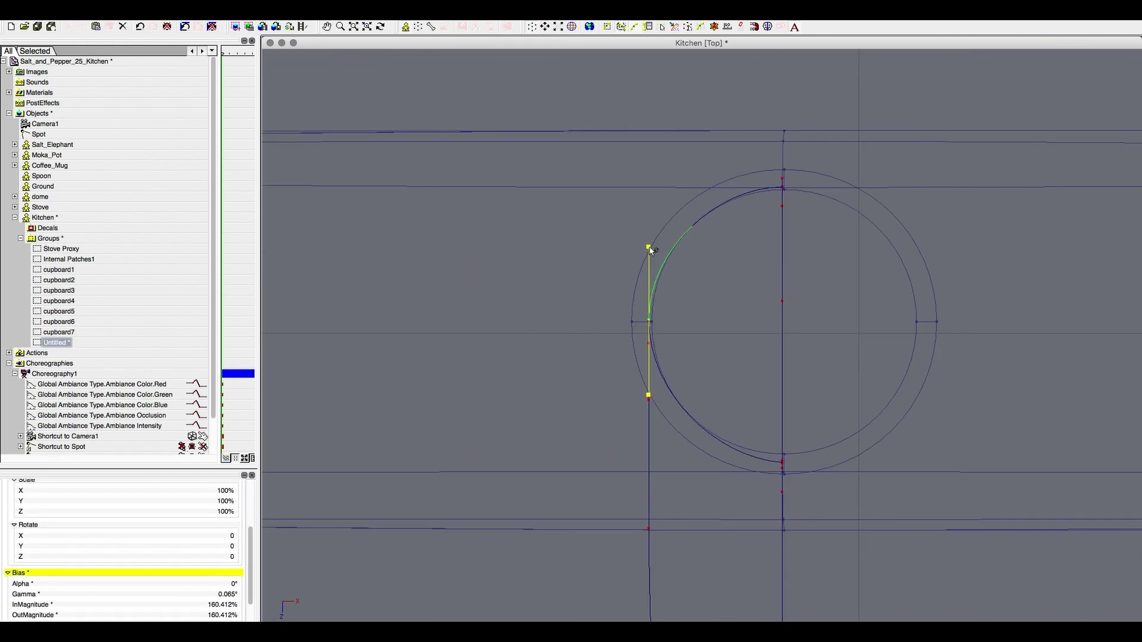
Step: Orbit around the faucet spout and select points on its curve from top and side views
middle_drag(707, 456, 713, 410)
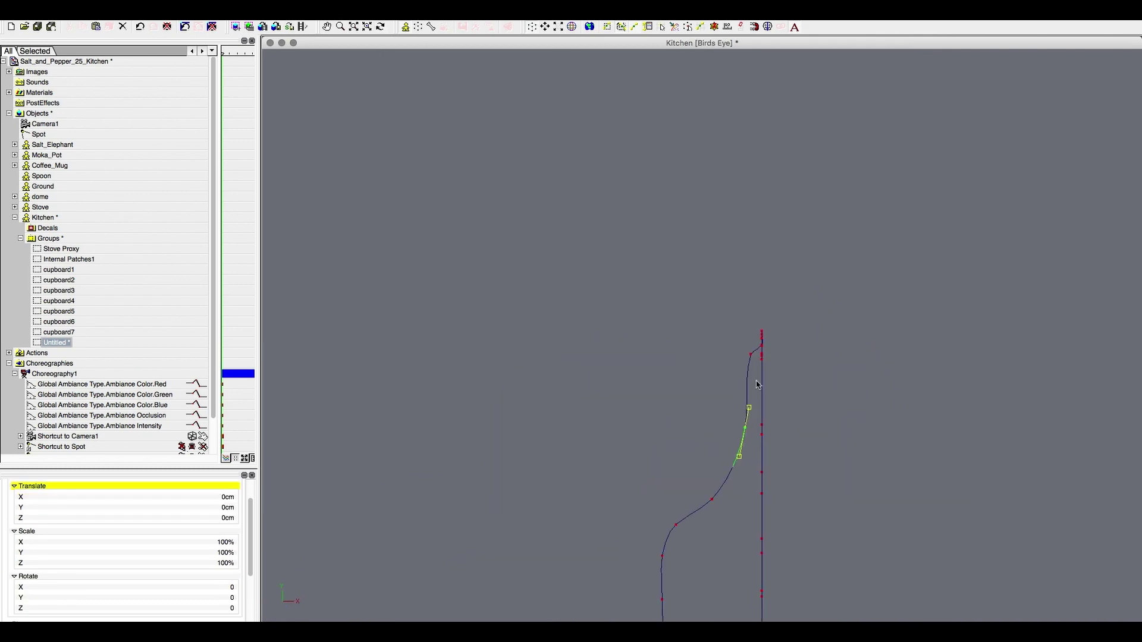
mouse_move(639, 415)
middle_down()
mouse_move(560, 360)
mouse_move(579, 356)
middle_up()
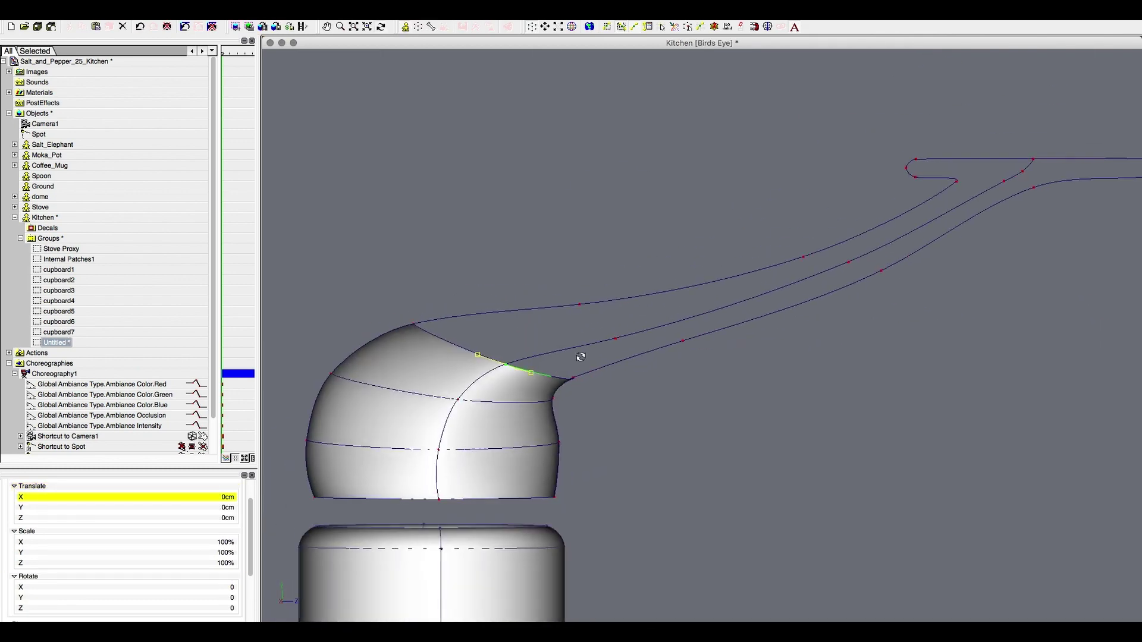
click(682, 340)
key(5)
scroll(614, 312, up, 5)
key(8)
mouse_move(732, 331)
middle_down()
mouse_move(589, 386)
mouse_move(689, 265)
middle_up()
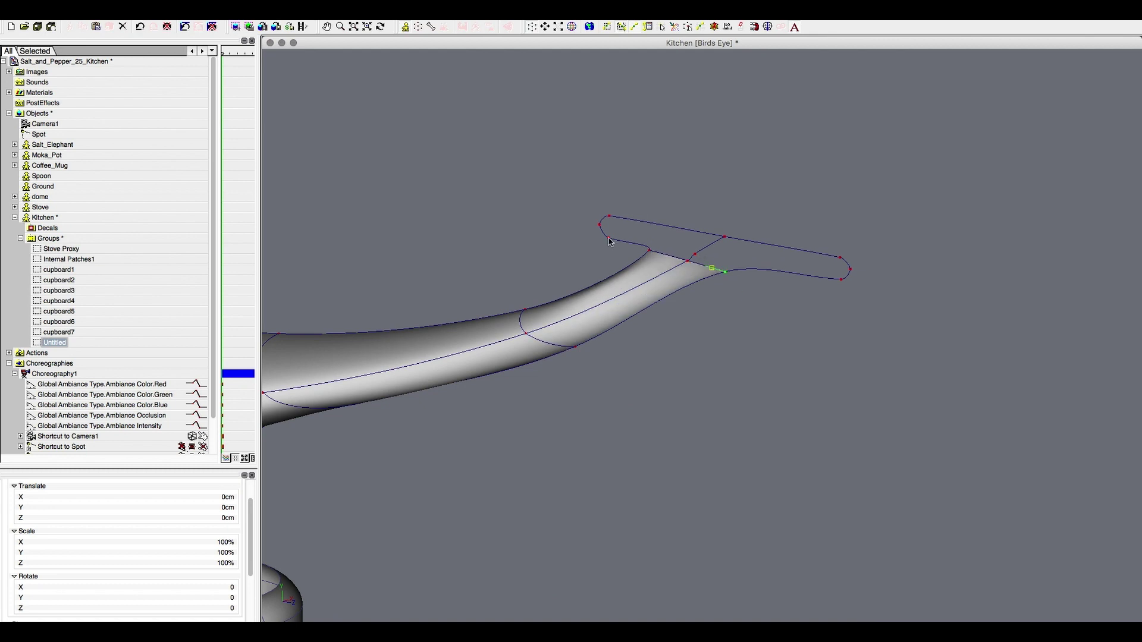
key(3)
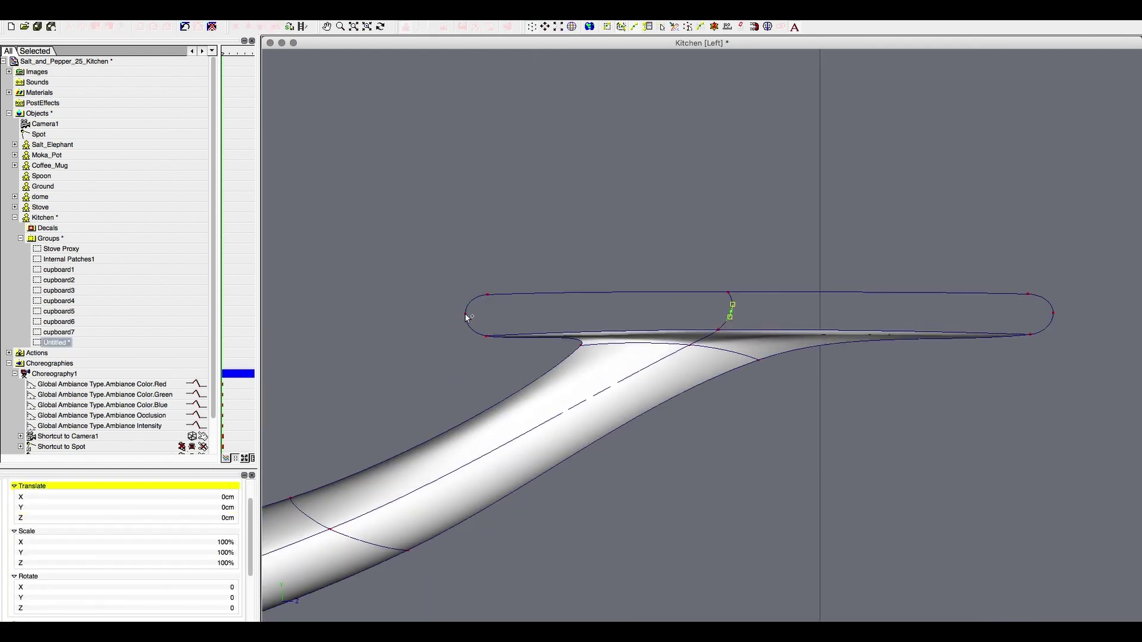
Step: Select and adjust the lever grip's end points, then undo the stray point move
key(8)
mouse_move(731, 315)
middle_down()
mouse_move(737, 283)
mouse_move(524, 398)
middle_up()
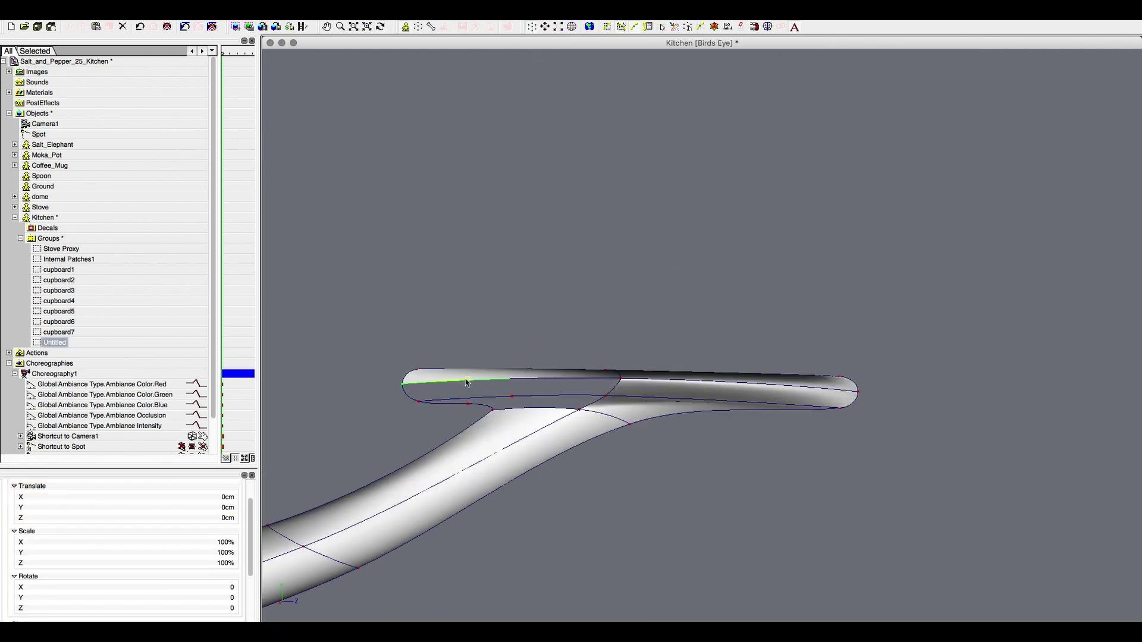
key(3)
drag(579, 283, 603, 323)
click(885, 315)
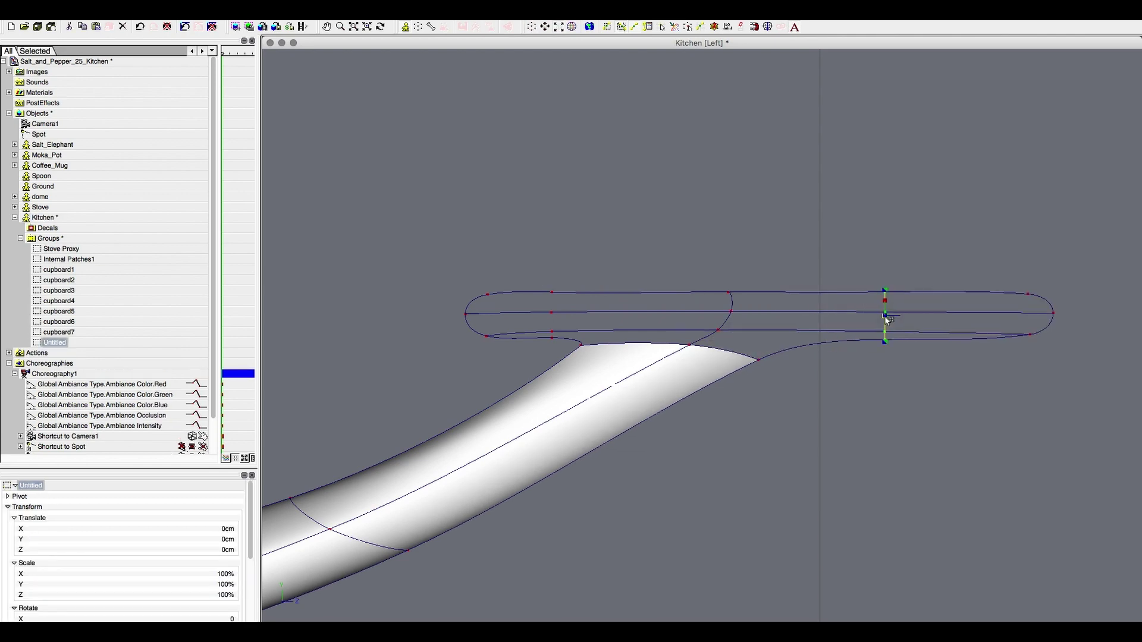
click(526, 271)
key(8)
middle_drag(741, 333, 766, 330)
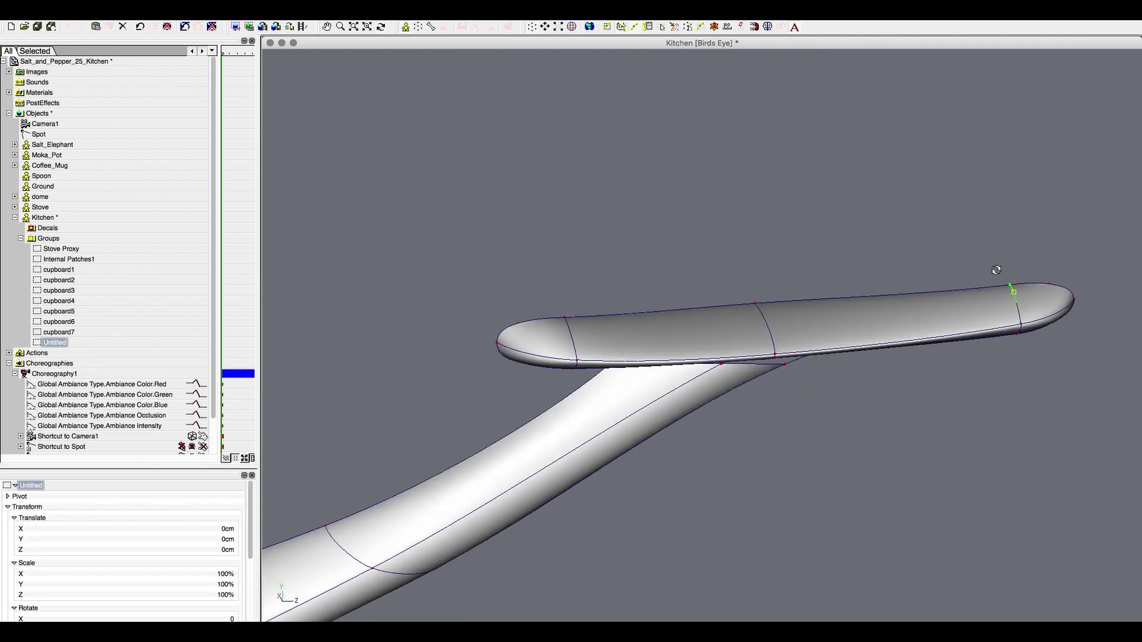
key(3)
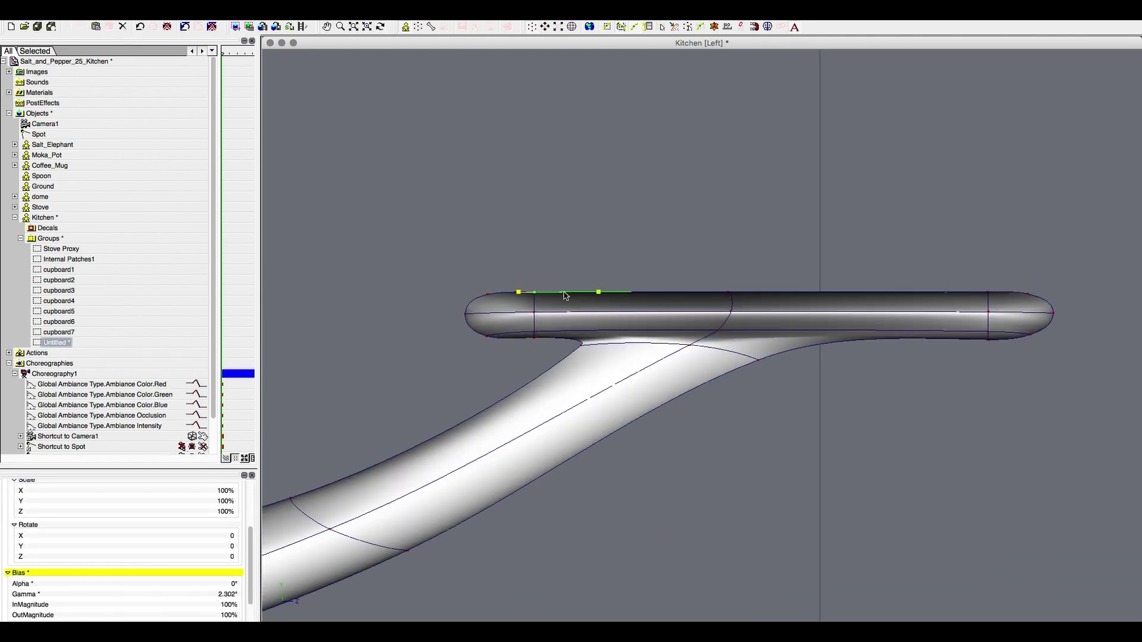
key(5)
key(7)
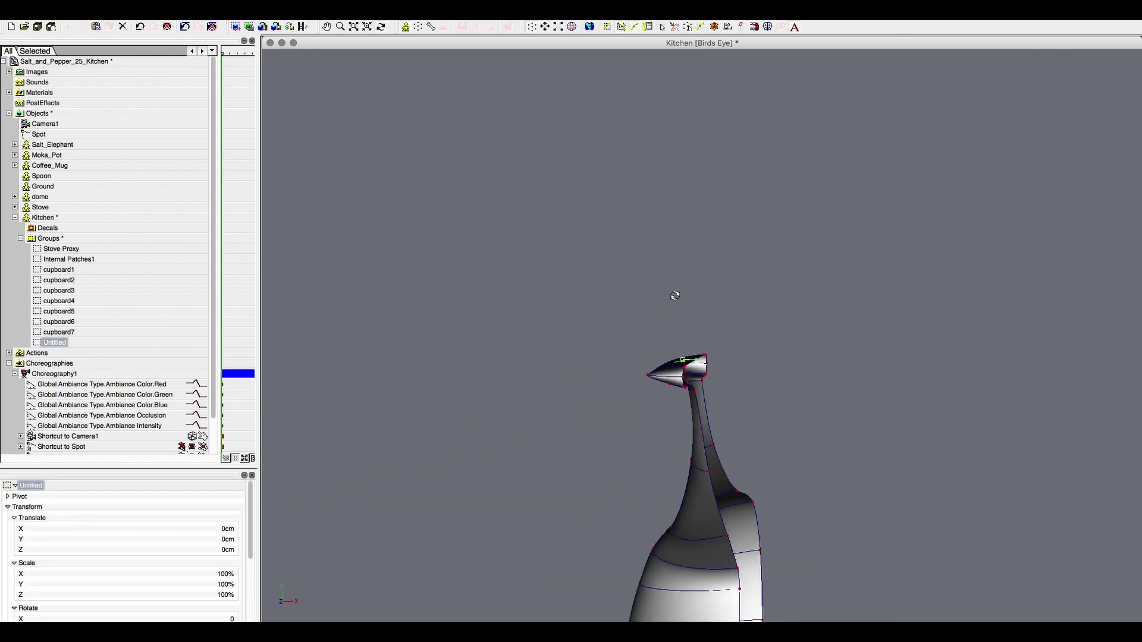
key(5)
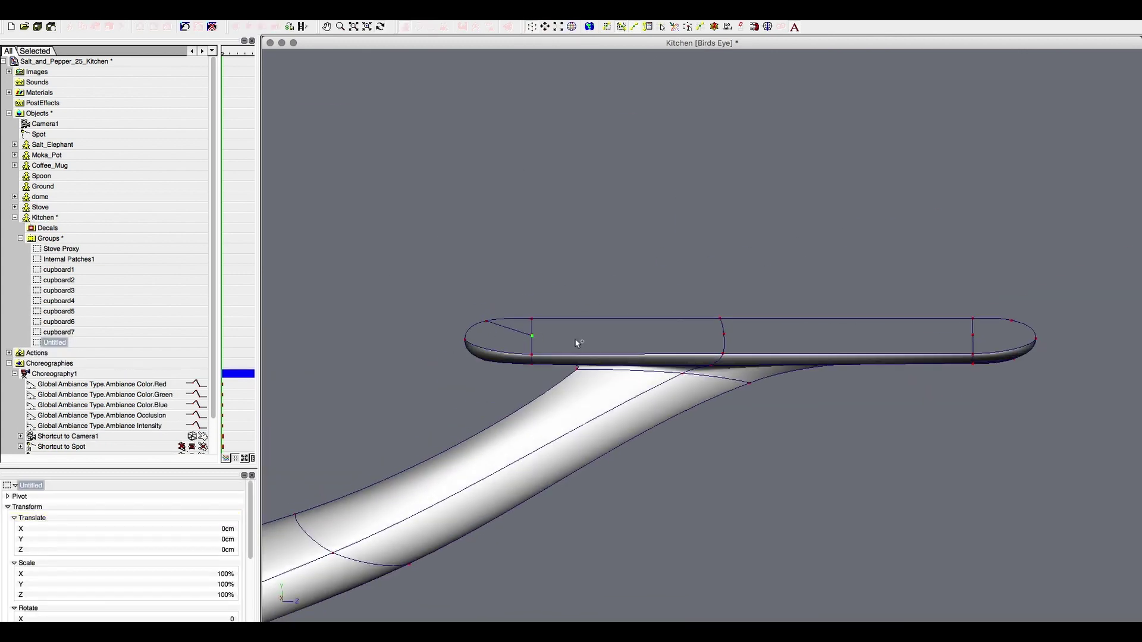
key(ctrl+z)
key(ctrl+z)
key(ctrl+z)
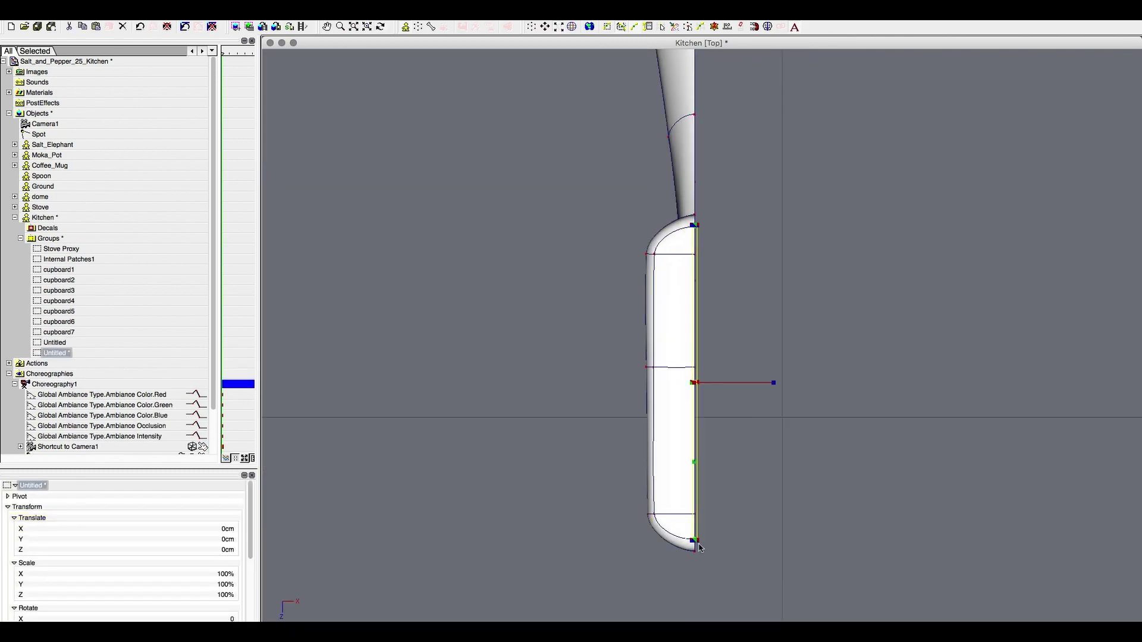
Step: Step back and forth through the edit history to restore the handle selection
key(7)
key(ctrl+z)
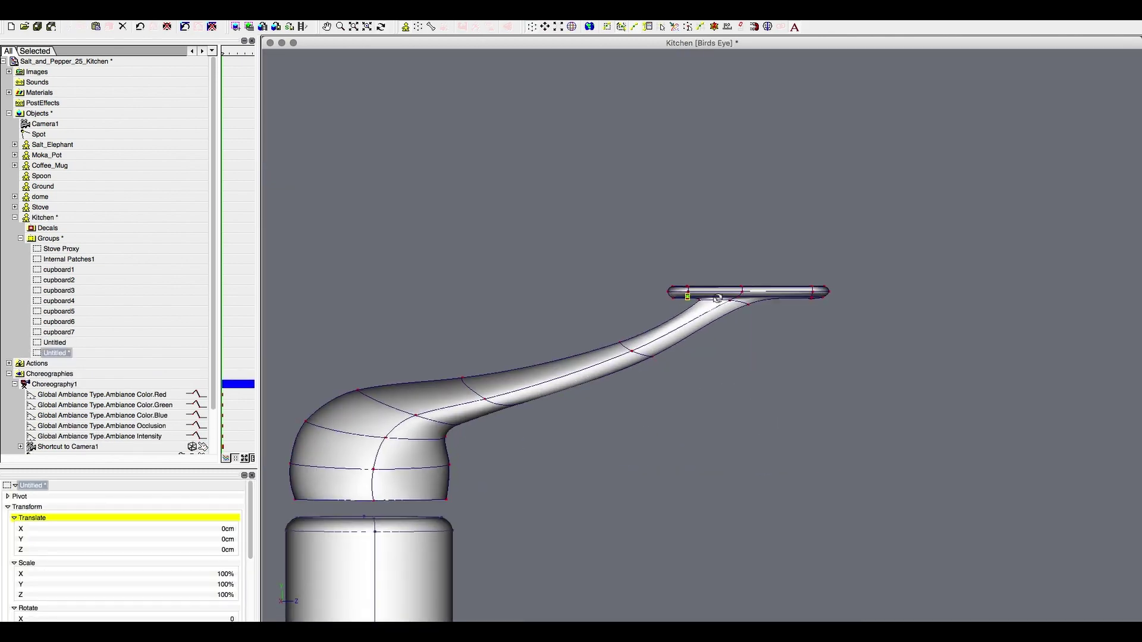
key(ctrl+z)
key(ctrl+y)
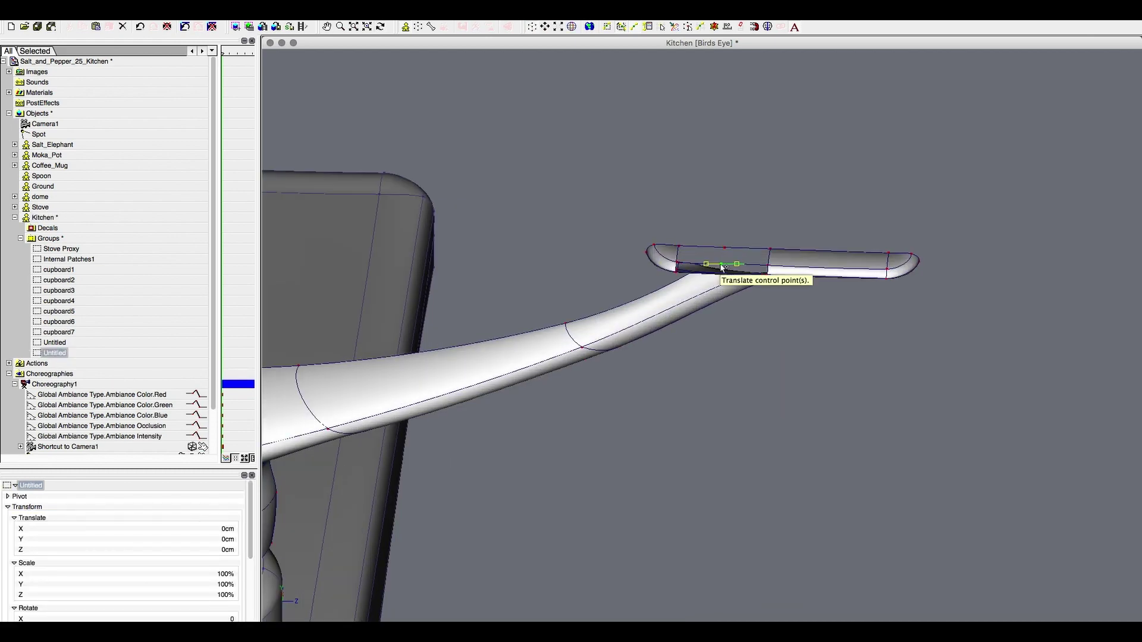
key(ctrl+y)
key(ctrl+z)
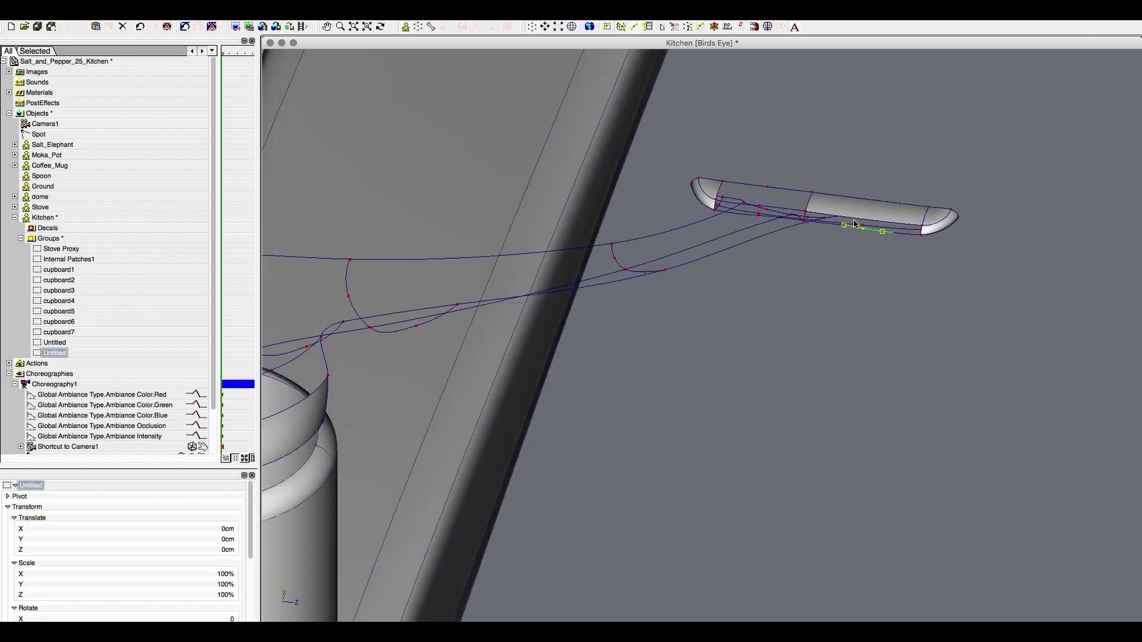
key(ctrl+z)
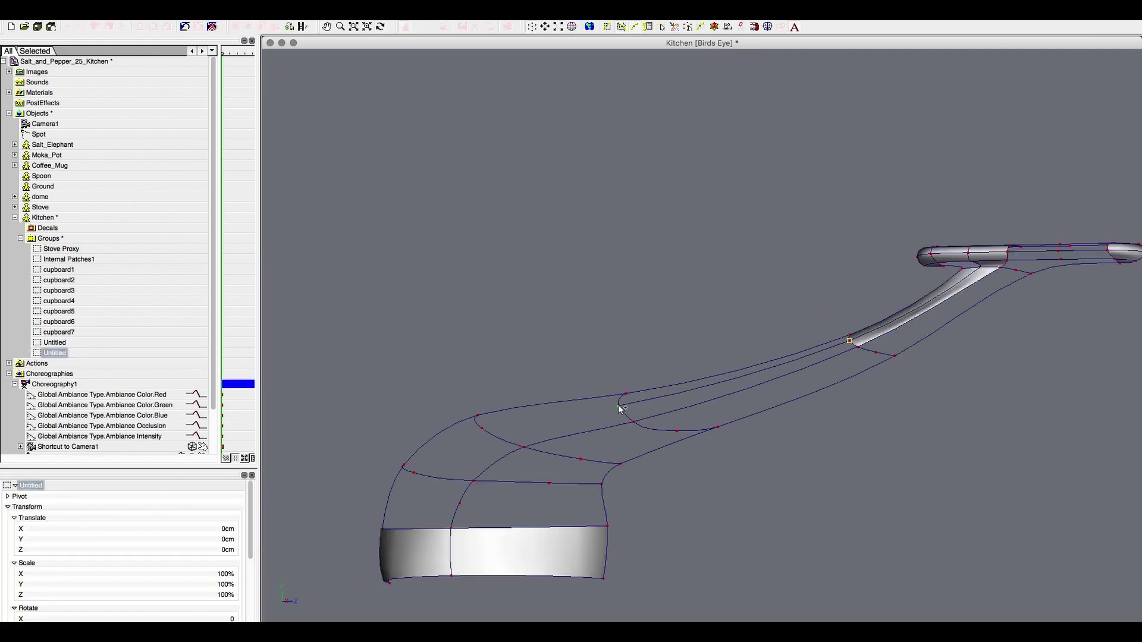
key(ctrl+y)
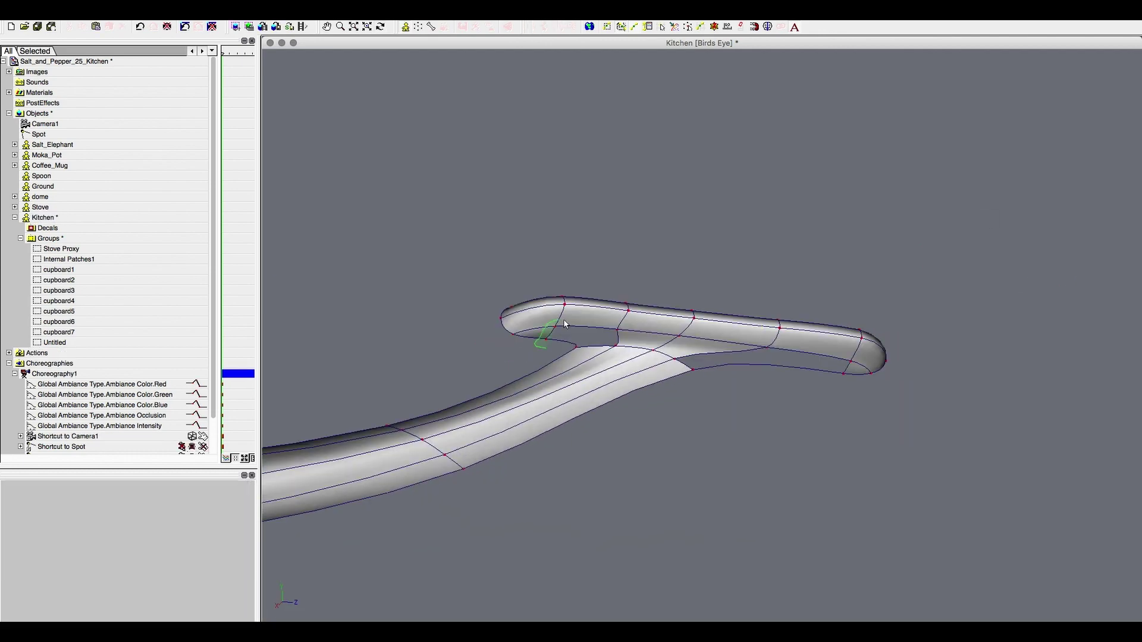
key(ctrl+y)
key(ctrl+y)
key(ctrl+y)
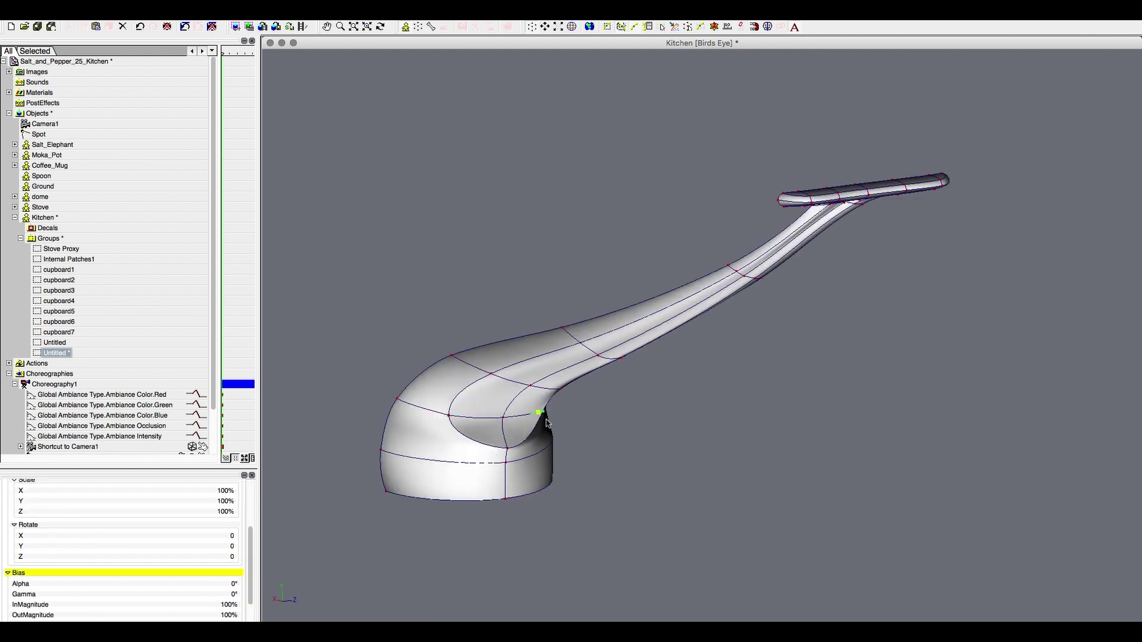
key(ctrl+y)
key(ctrl+y)
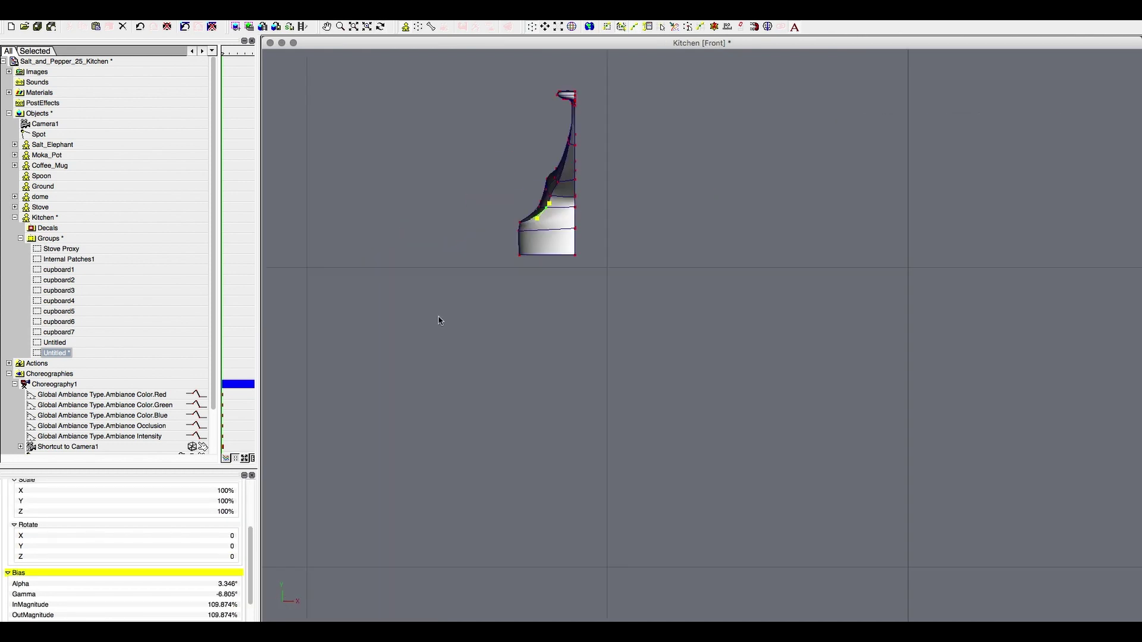
key(ctrl+y)
key(ctrl+y)
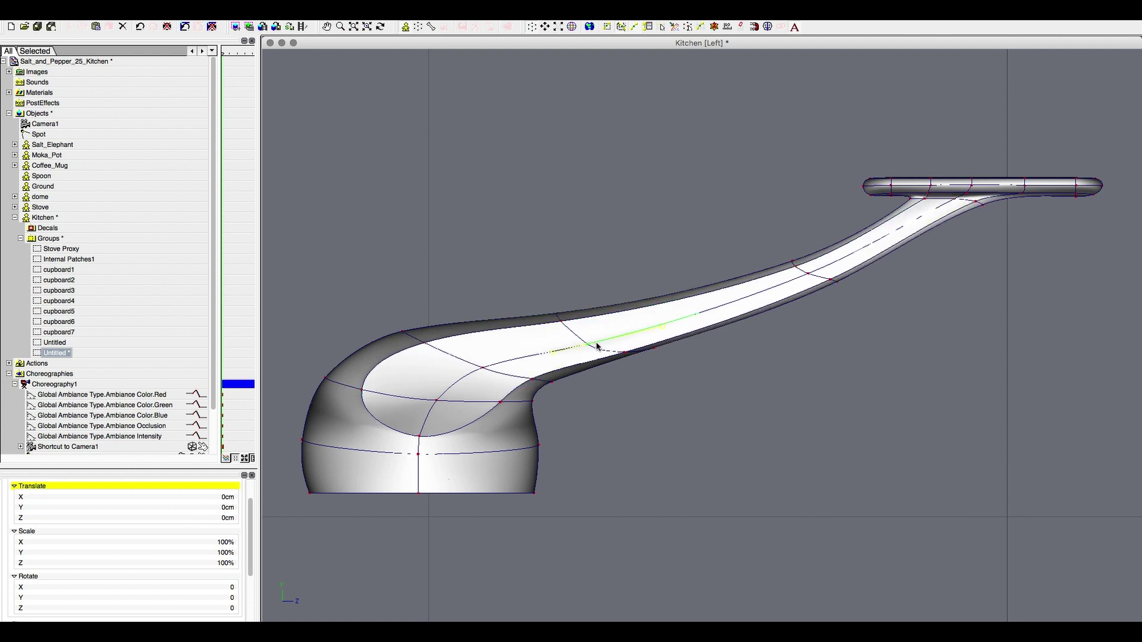
Step: Select the lever handle's column of points and group them as tap
key(5)
drag(625, 293, 651, 467)
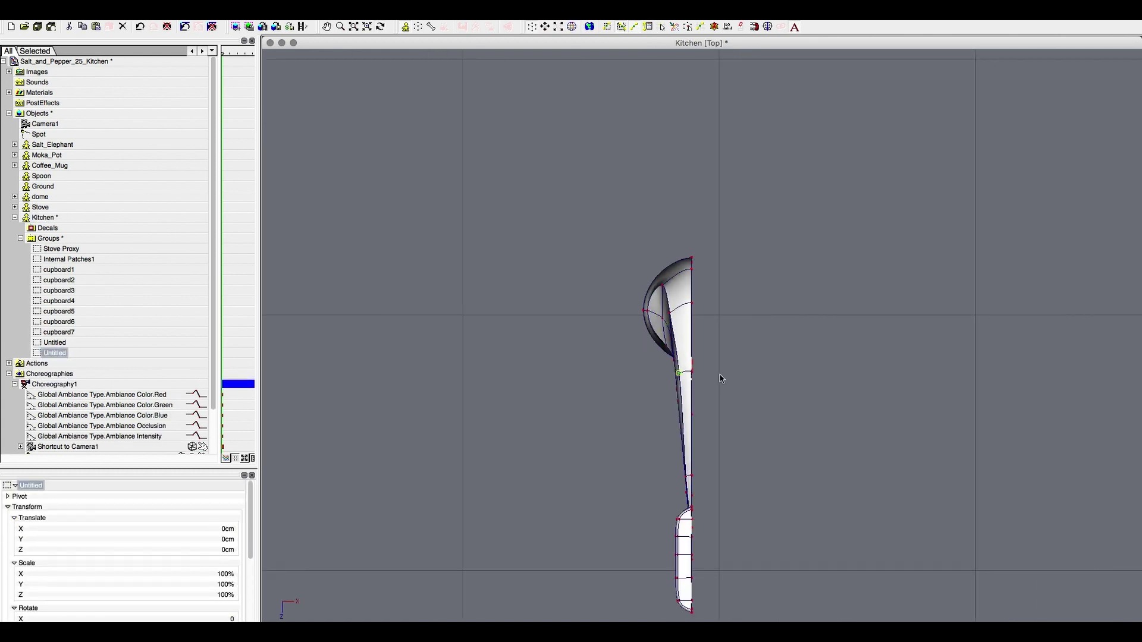
drag(769, 376, 531, 226)
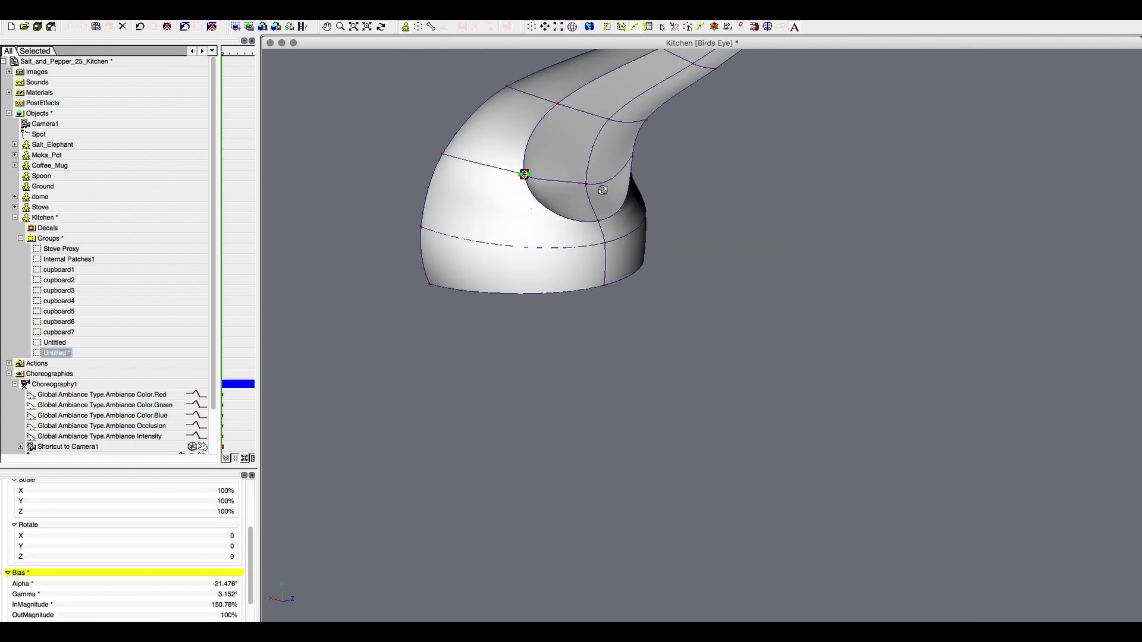
mouse_move(531, 226)
mouse_down()
mouse_move(662, 239)
mouse_move(754, 300)
mouse_up()
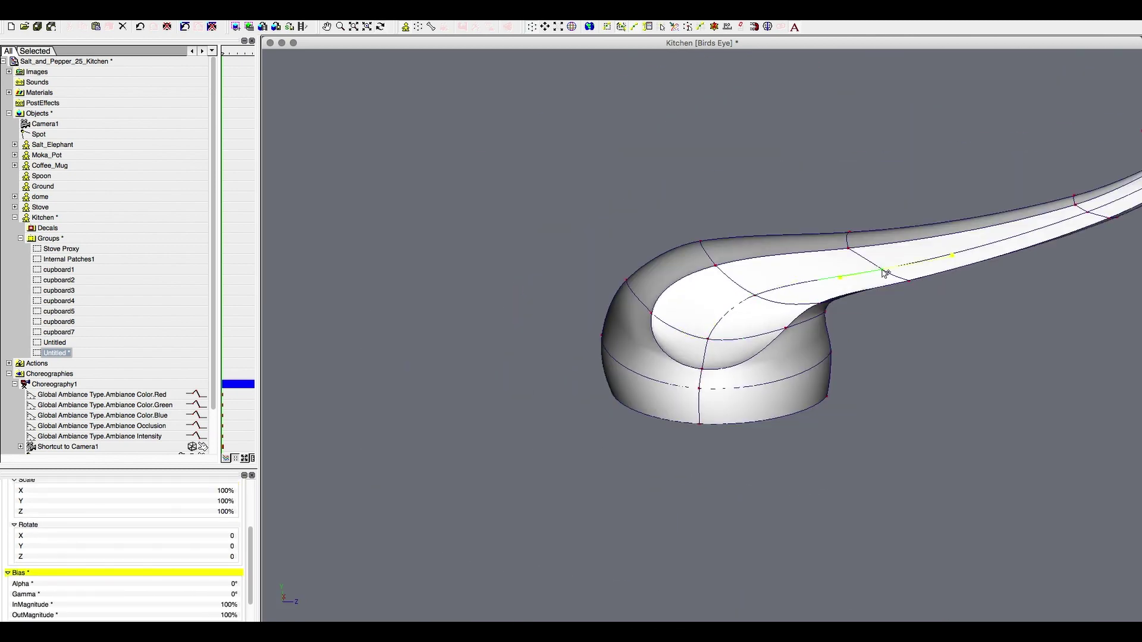
mouse_move(884, 273)
mouse_down()
mouse_move(727, 260)
mouse_move(753, 324)
mouse_up()
key(1)
scroll(607, 383, up, 5)
right_click(741, 269)
Step: Select a control point at the handle base and a short segment on the grip end
drag(642, 262, 711, 214)
key(5)
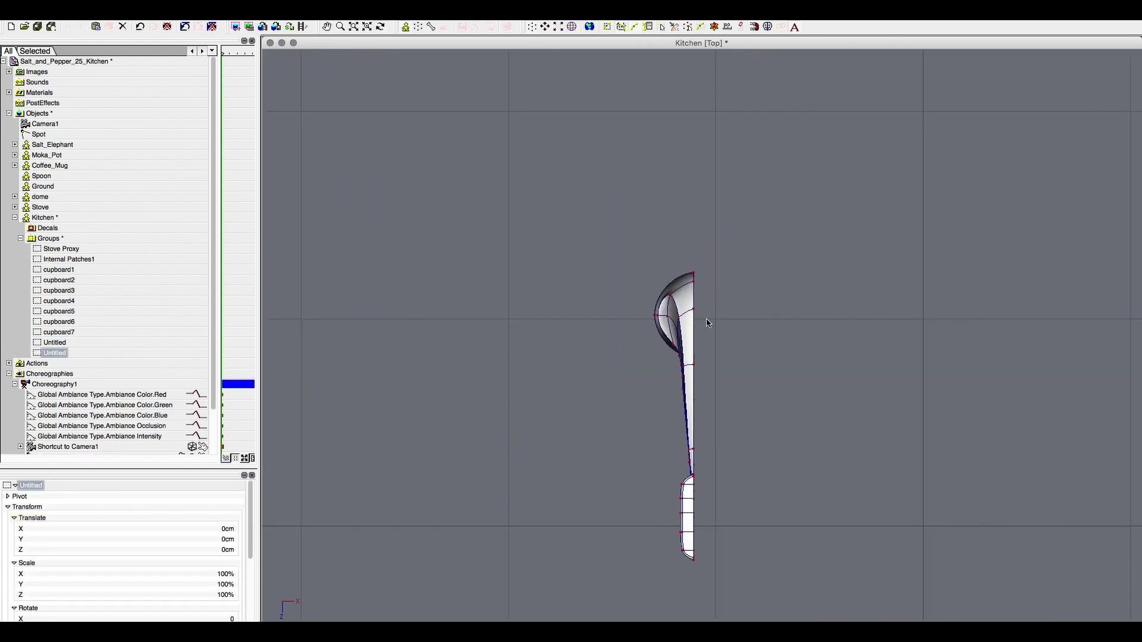
drag(577, 369, 716, 390)
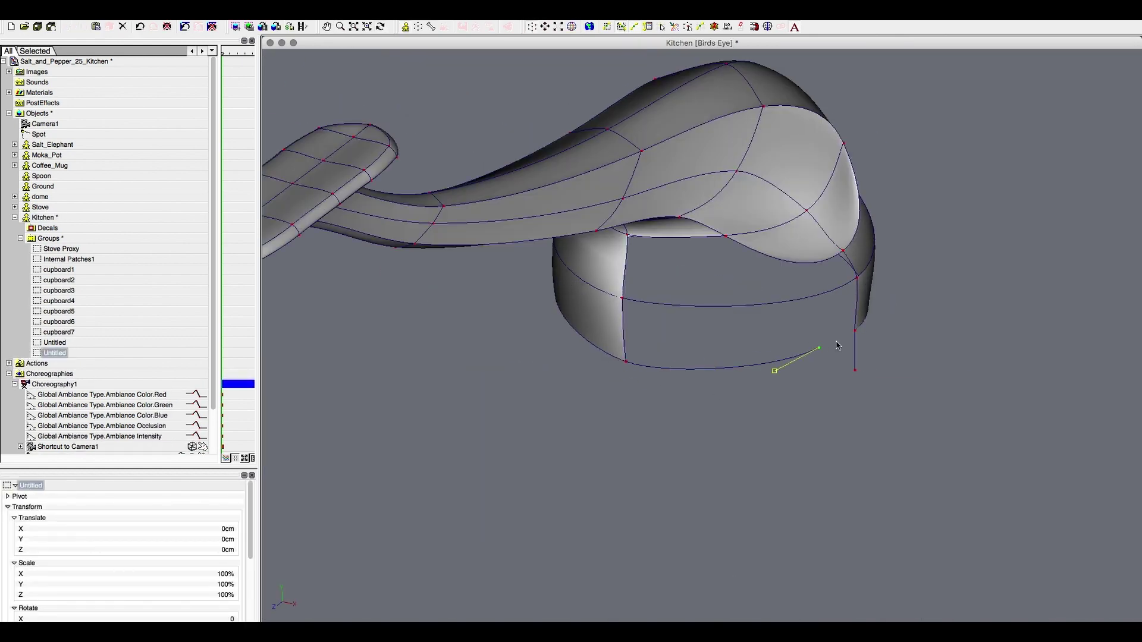
click(820, 348)
drag(823, 351, 811, 349)
key(5)
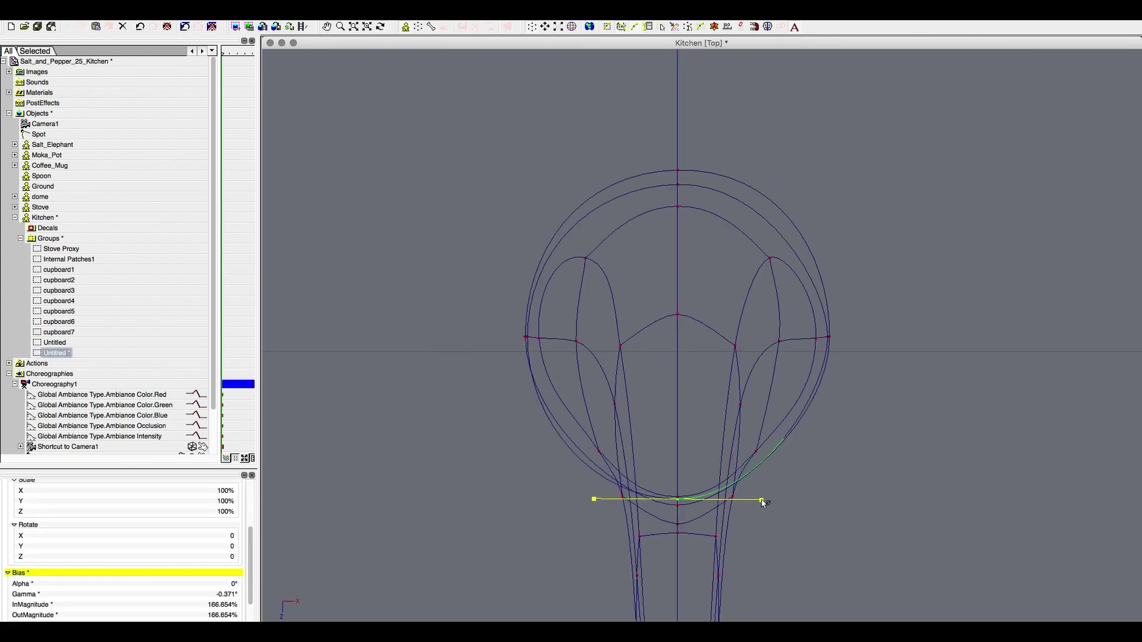
key(7)
drag(761, 503, 478, 216)
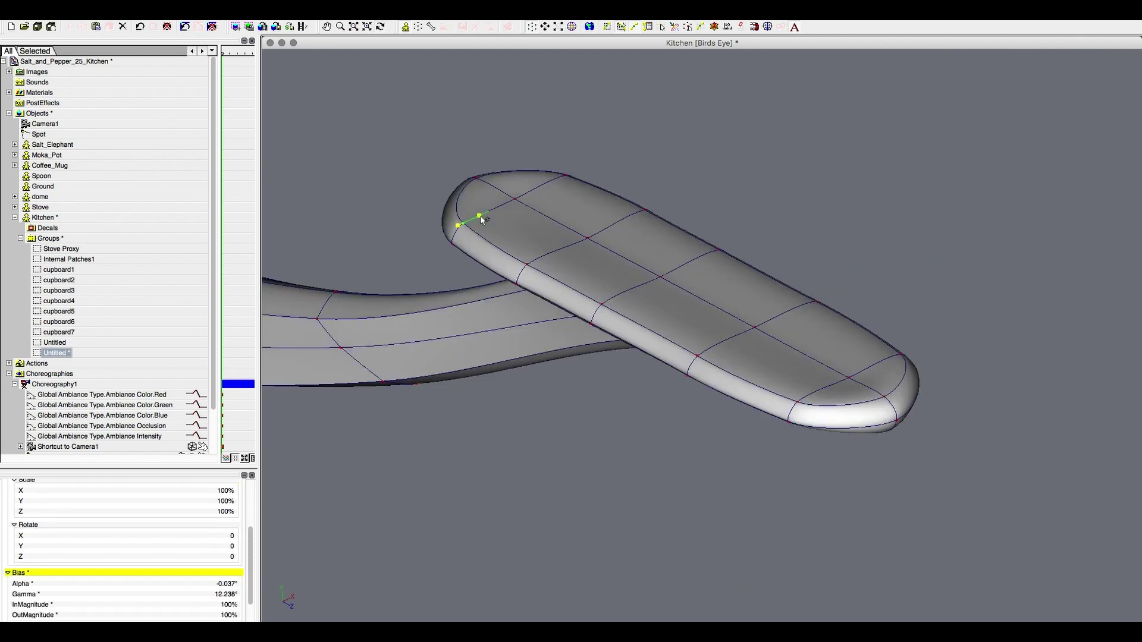
drag(812, 403, 688, 454)
click(619, 248)
Step: Select the handle base's bottom spline and all grip-end points, checking them from several views
key(1)
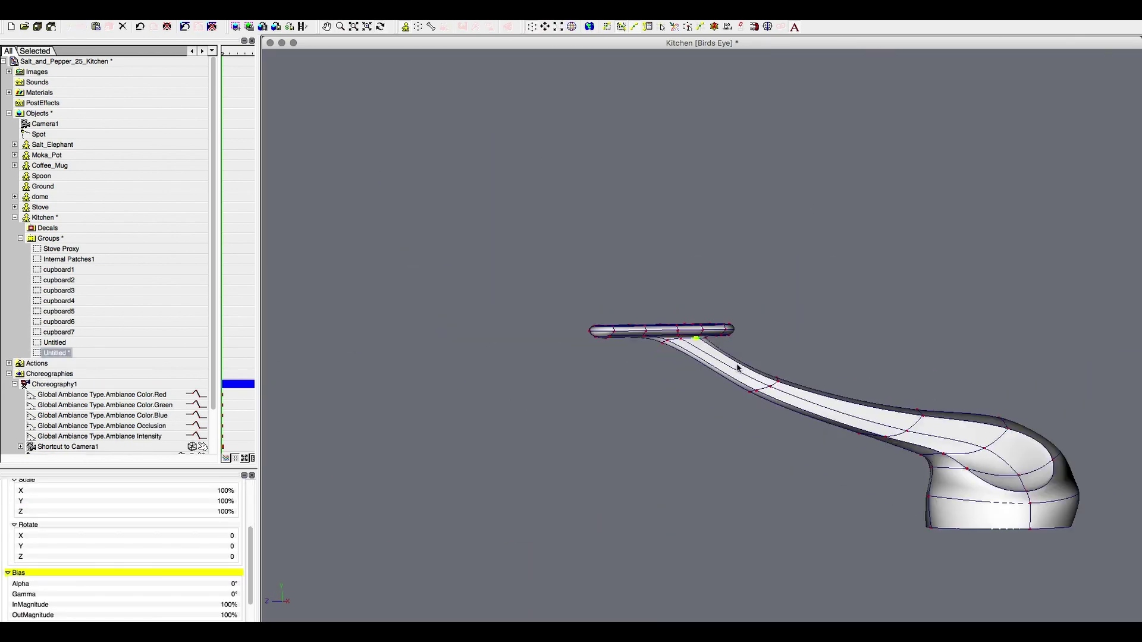
key(5)
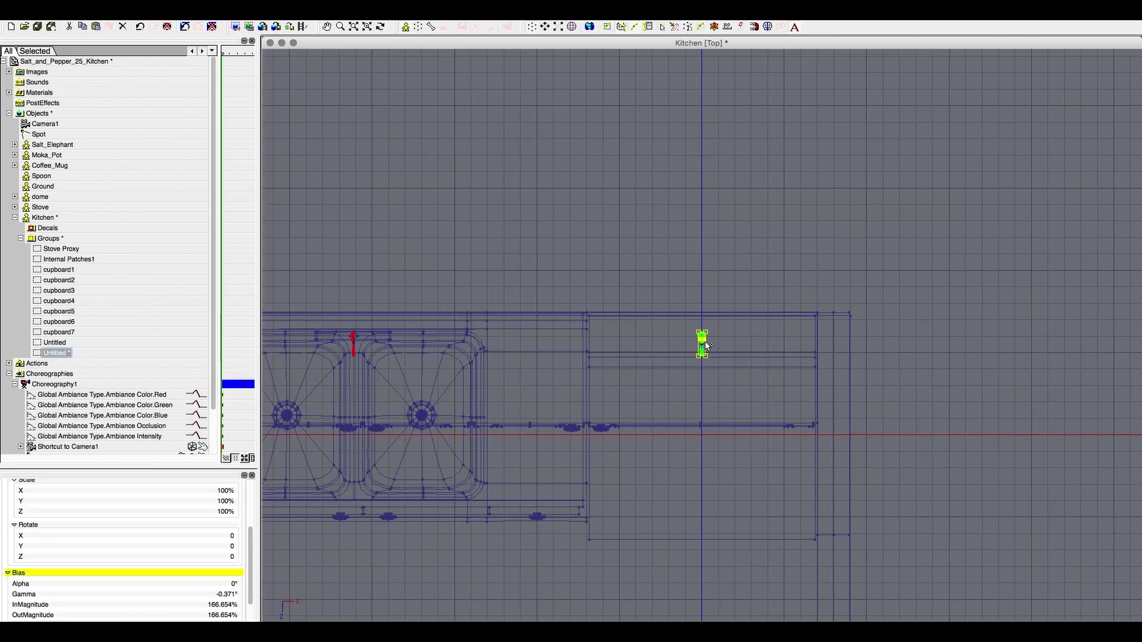
key(3)
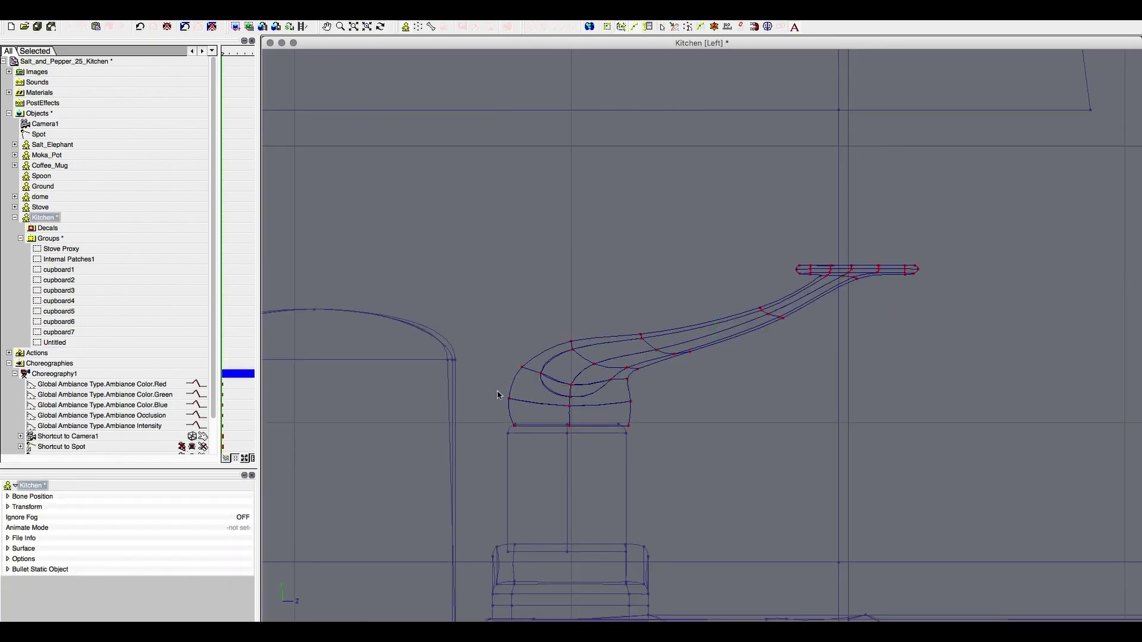
click(523, 458)
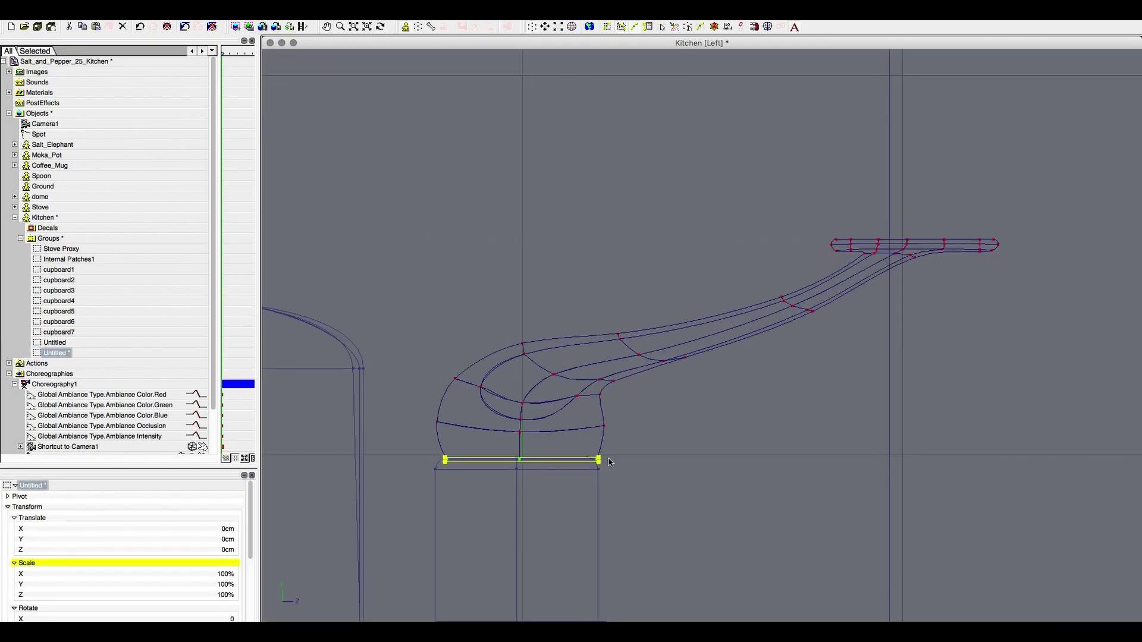
key(1)
key(7)
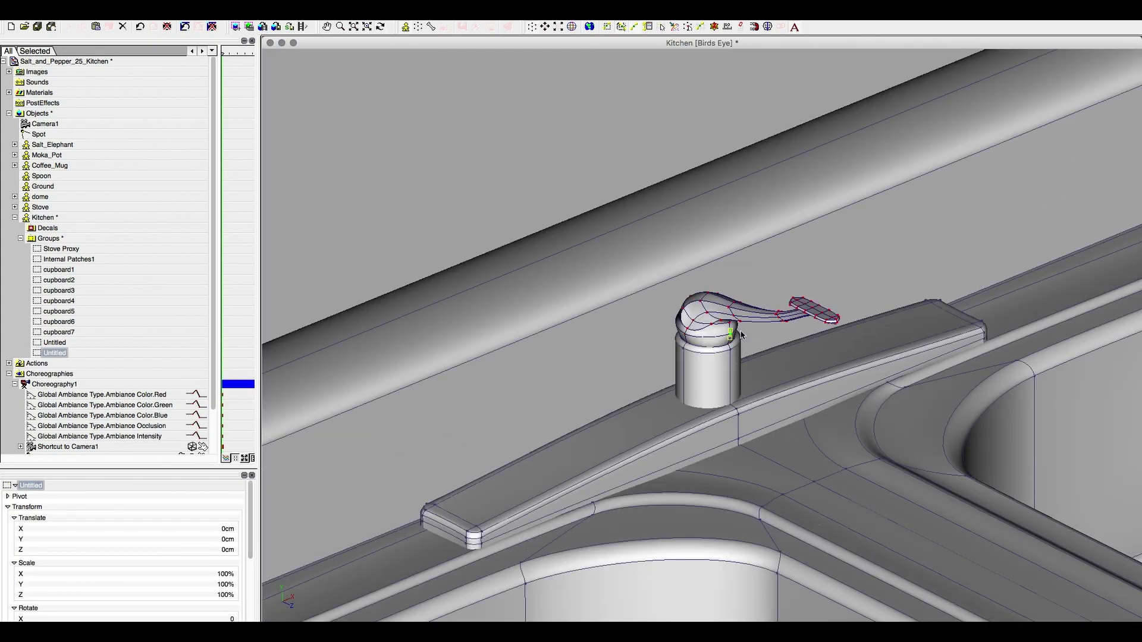
key(3)
drag(648, 356, 864, 284)
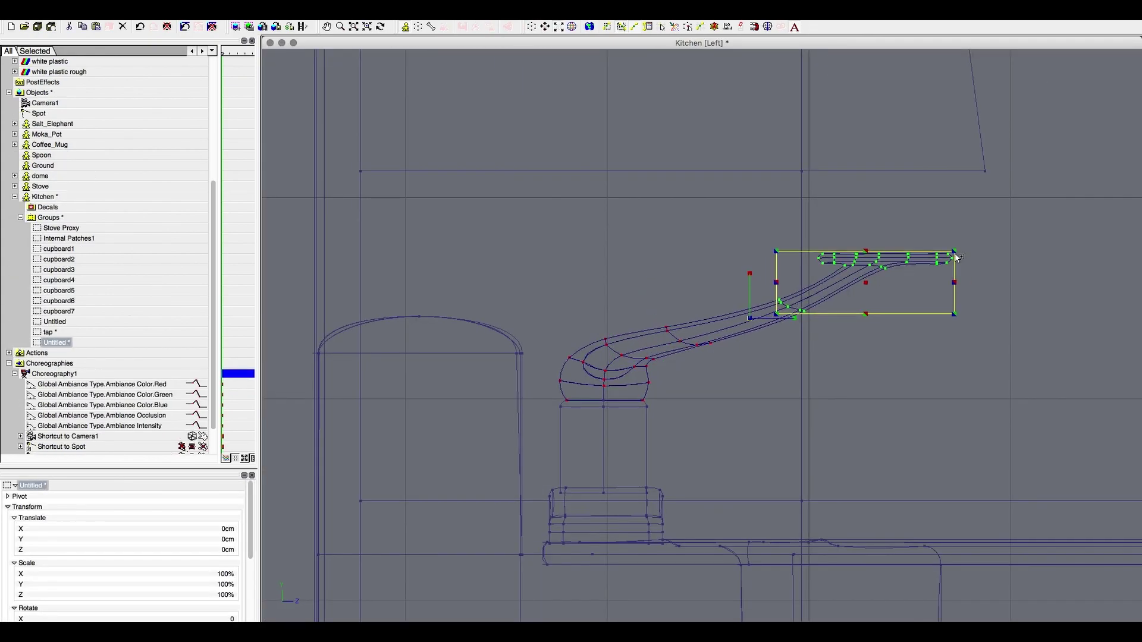
key(5)
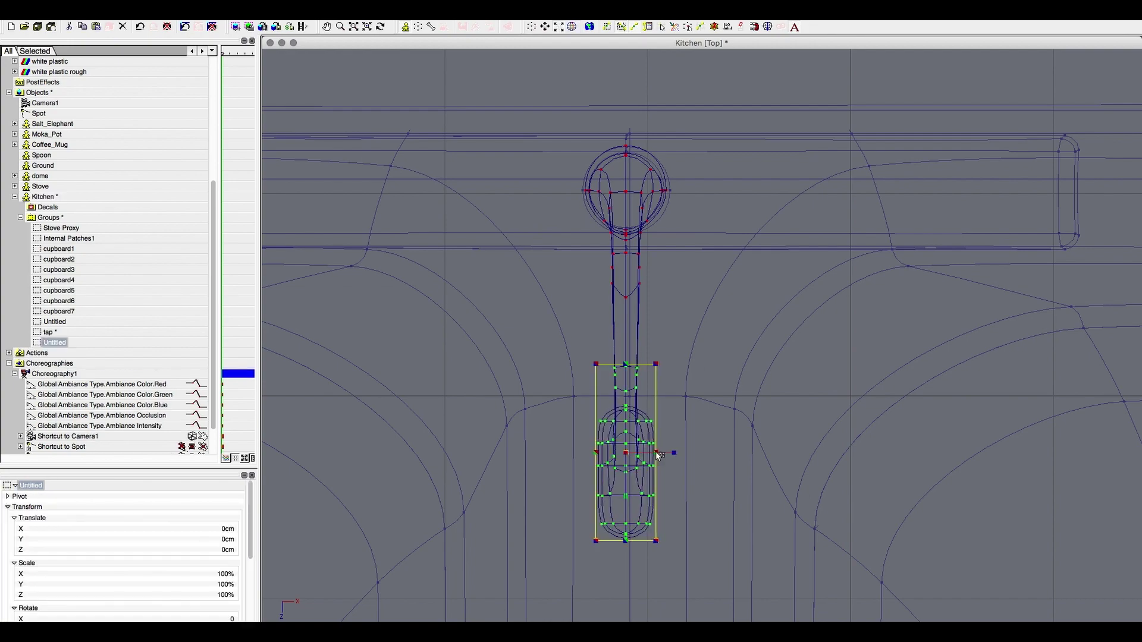
key(7)
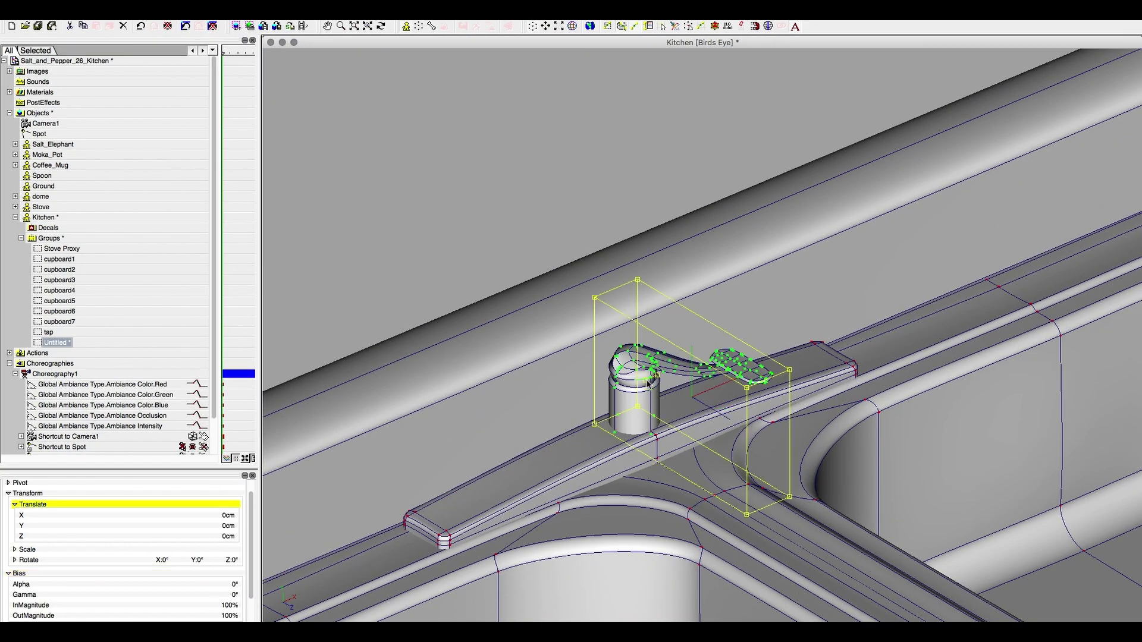
key(1)
key(3)
click(567, 202)
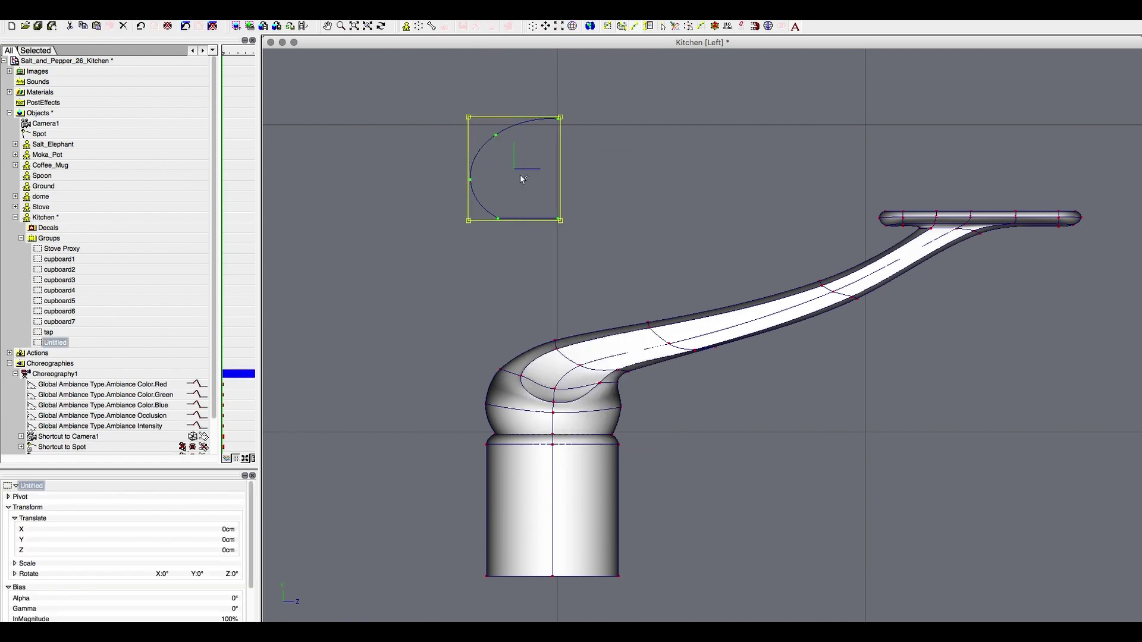
Step: Mirror the half-ellipse into a full oval and move it down onto the tap base
drag(461, 173, 649, 183)
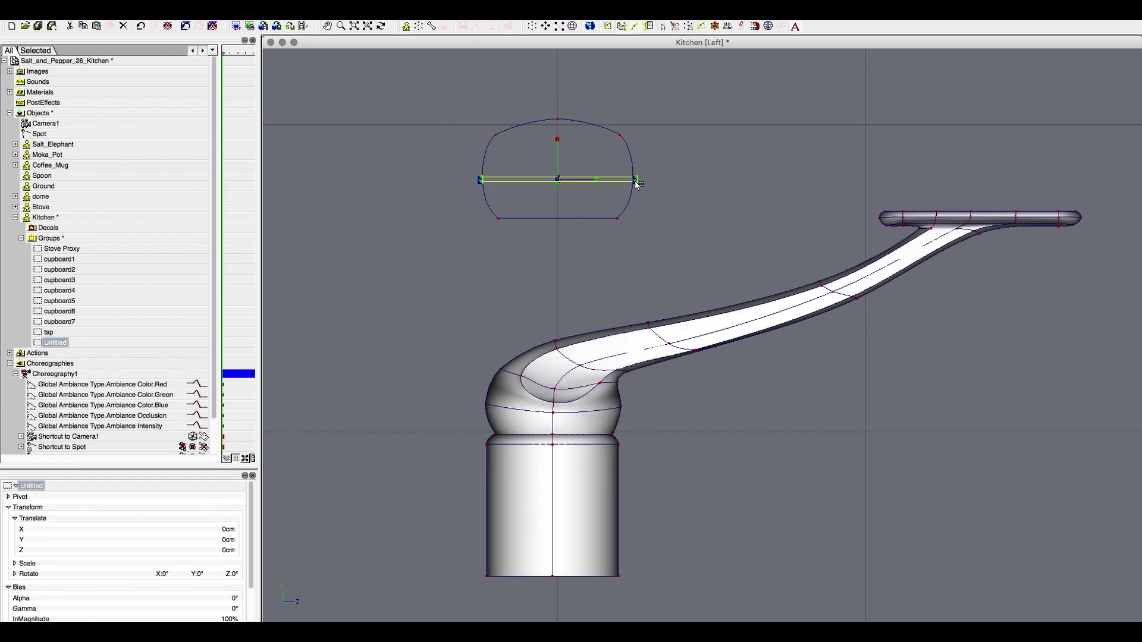
drag(564, 488, 583, 496)
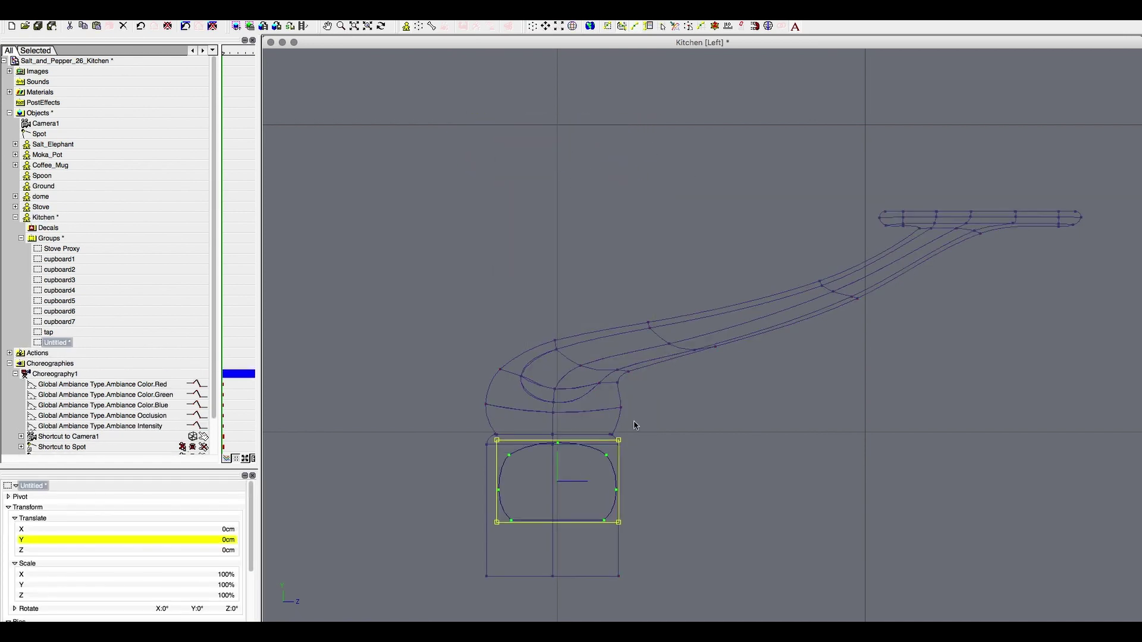
key(1)
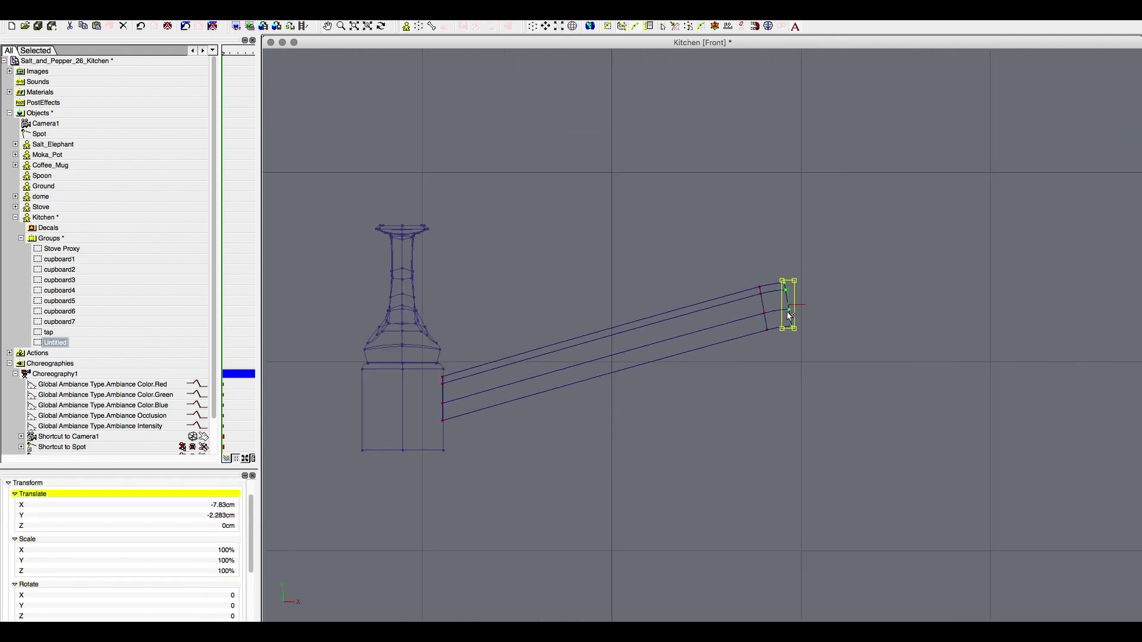
key(7)
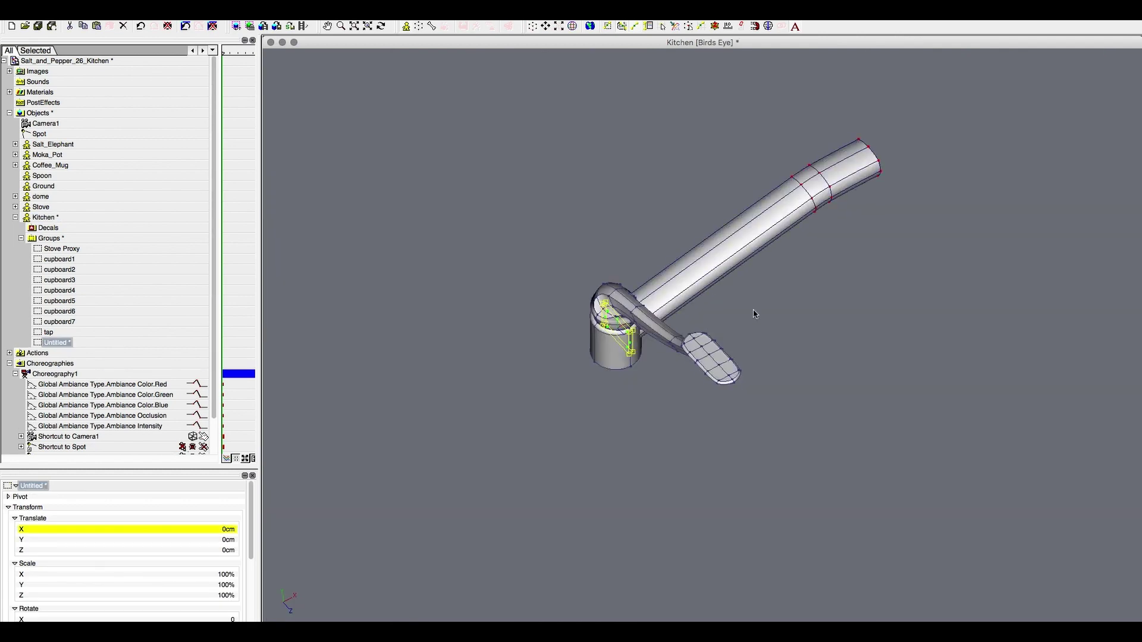
key(3)
key(8)
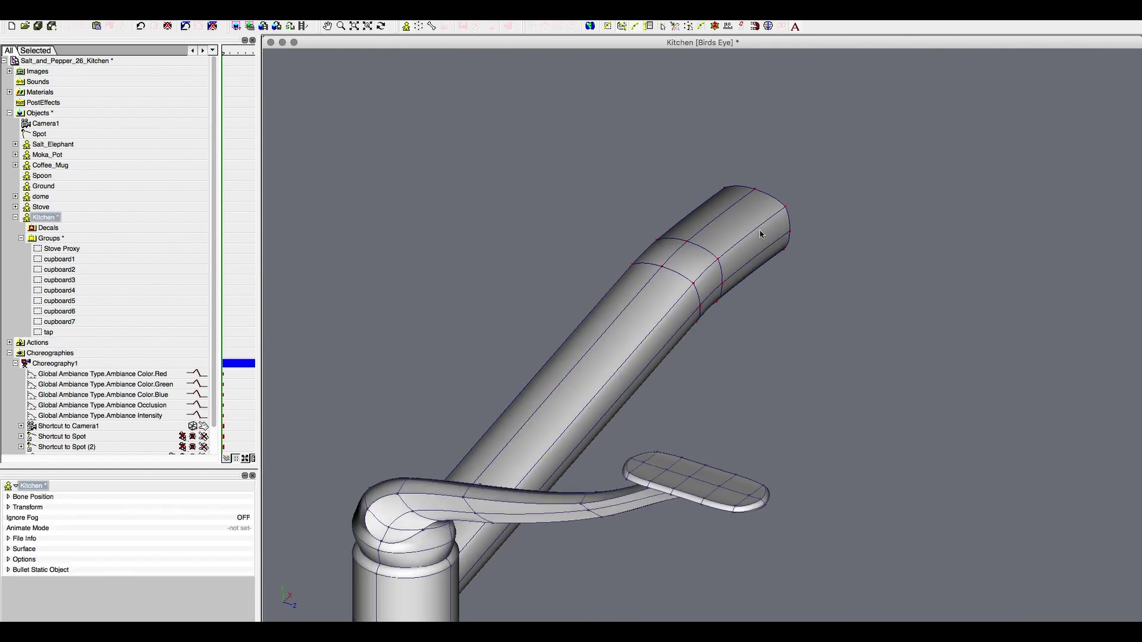
key(5)
key(1)
Step: Round off the spout's tip by dragging its end bias handles
key(7)
key(5)
key(7)
key(5)
drag(719, 270, 747, 306)
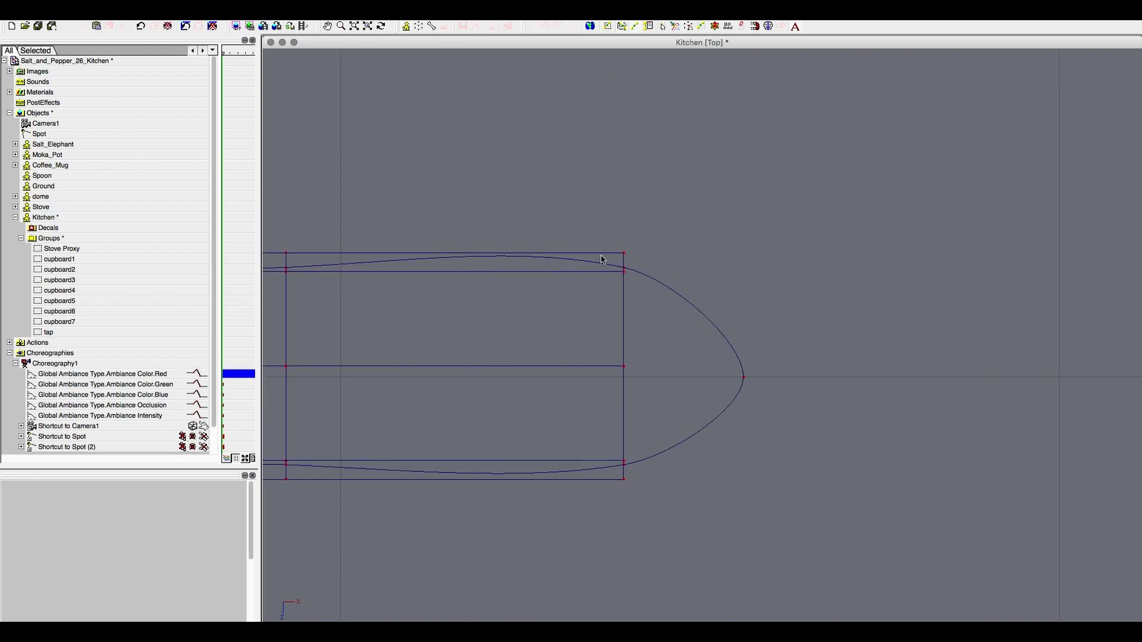
key(Escape)
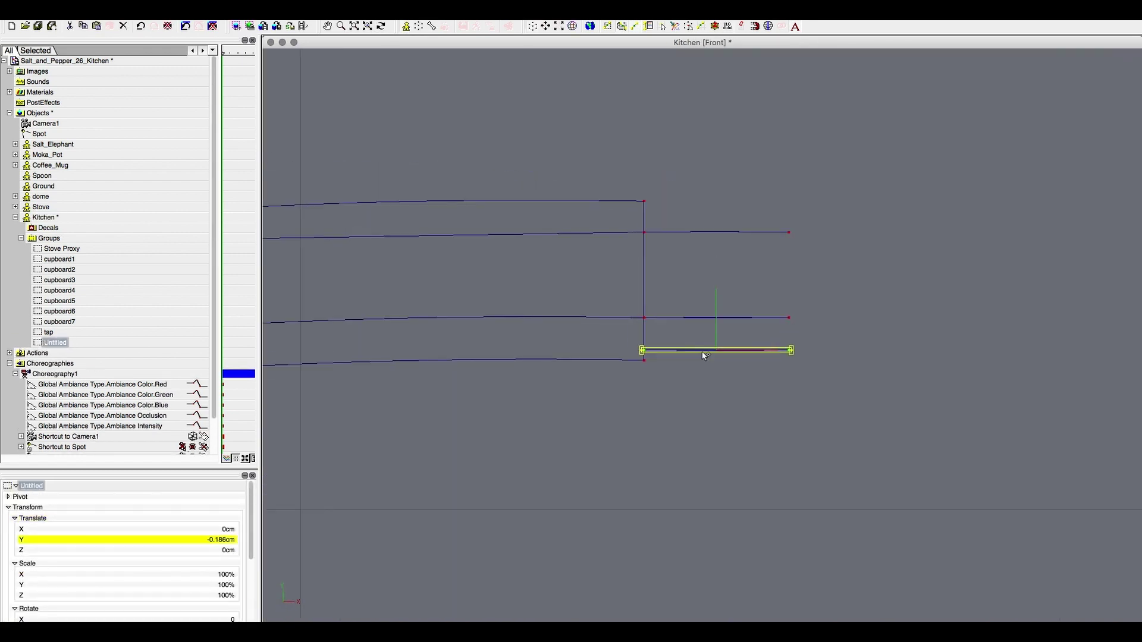
middle_drag(619, 345, 324, 477)
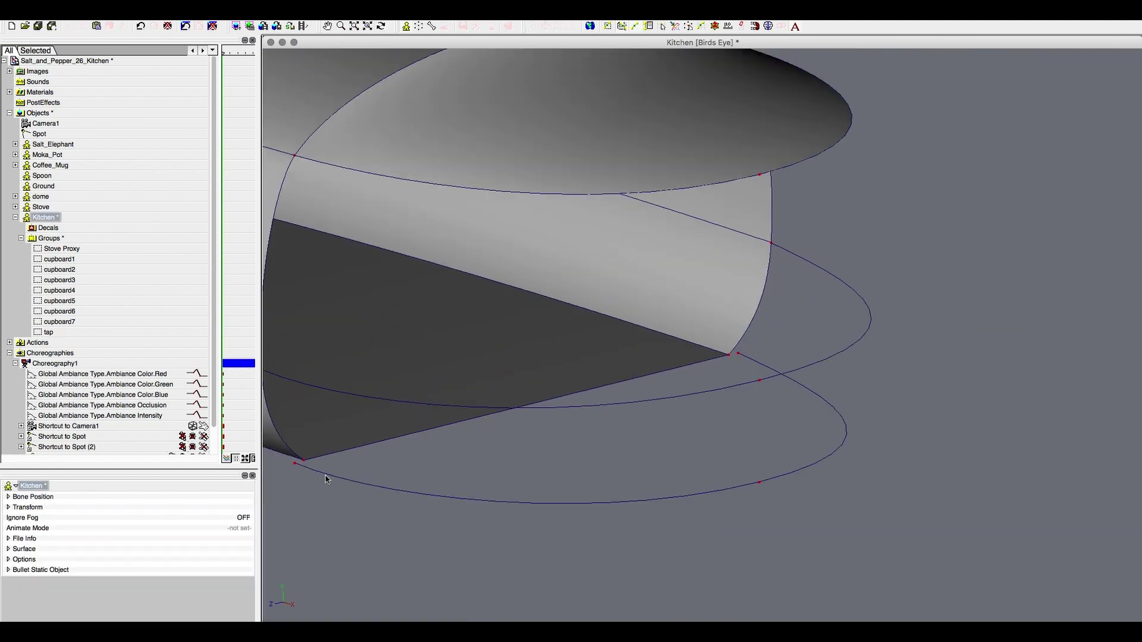
Step: Slide the small part along the spout, checking it from front and top views
click(765, 268)
mouse_move(765, 269)
middle_down()
mouse_move(731, 413)
mouse_move(621, 453)
mouse_move(535, 416)
middle_up()
key(5)
key(1)
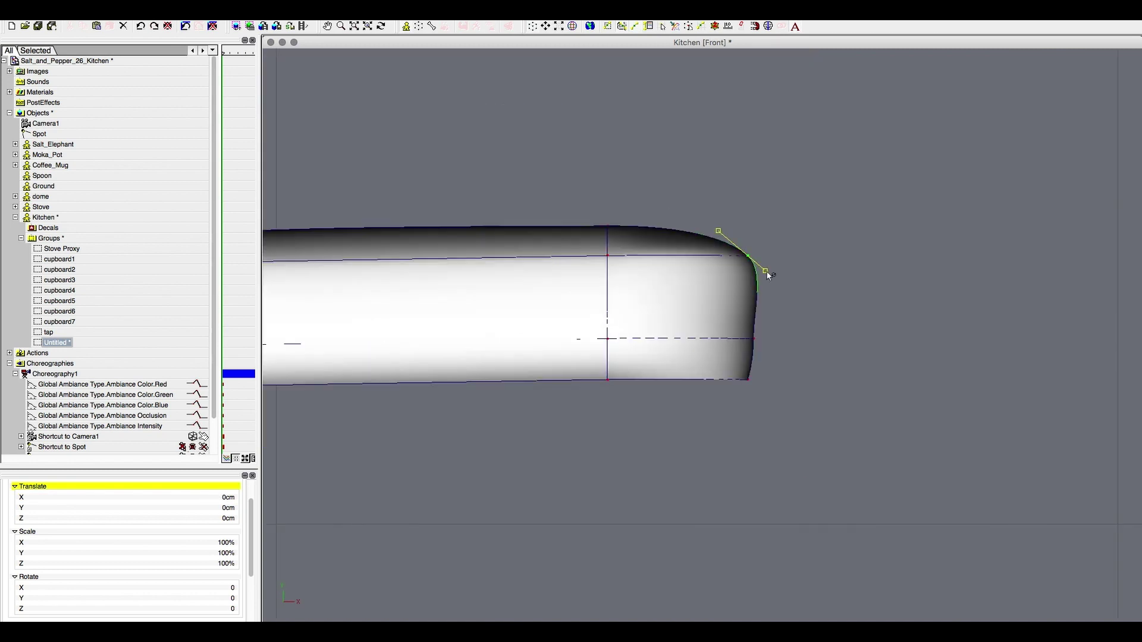
middle_drag(767, 341, 692, 321)
key(5)
middle_drag(688, 435, 688, 404)
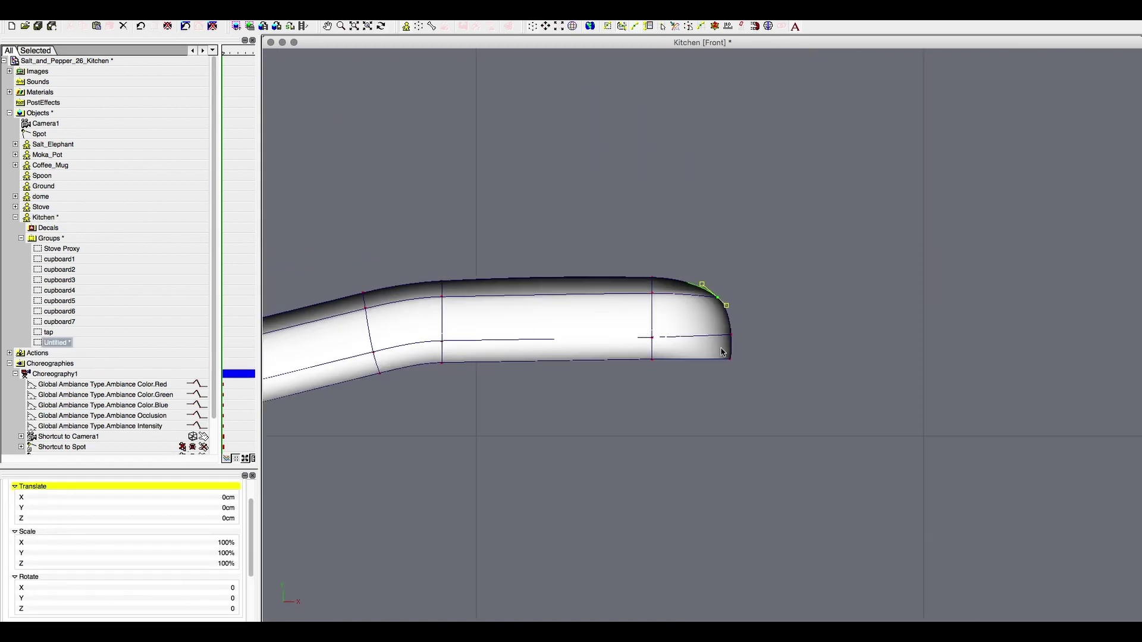
key(1)
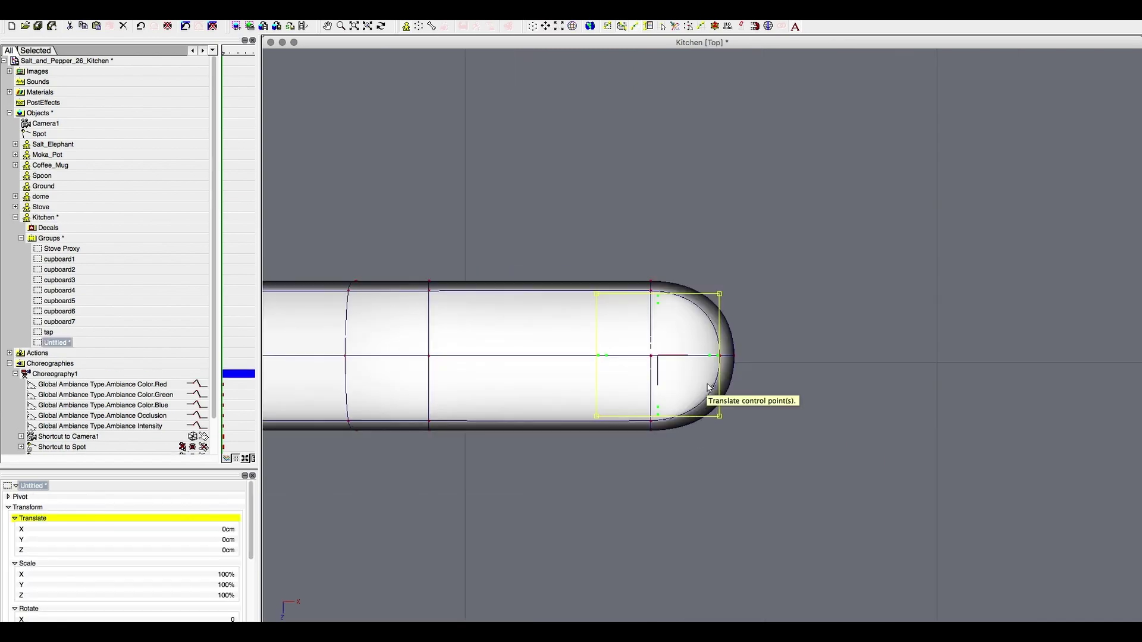
Step: Rotate the knob part in top view, inspect it up close, and rename the new knob group
key(7)
key(5)
key(r)
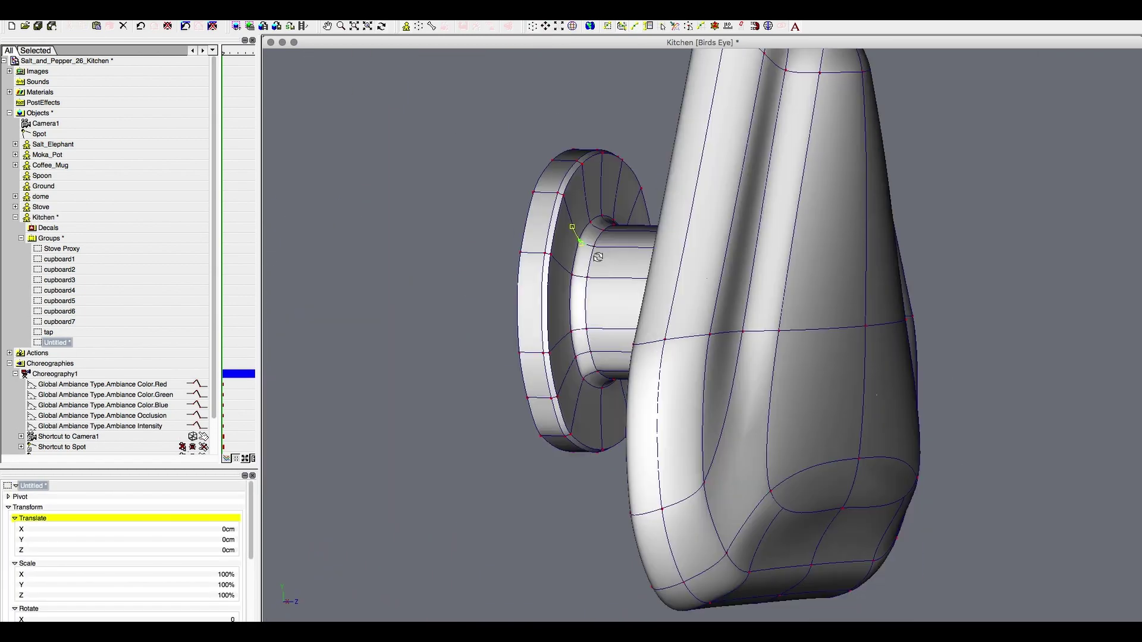
mouse_move(598, 257)
mouse_down()
mouse_move(686, 152)
mouse_move(661, 350)
mouse_up()
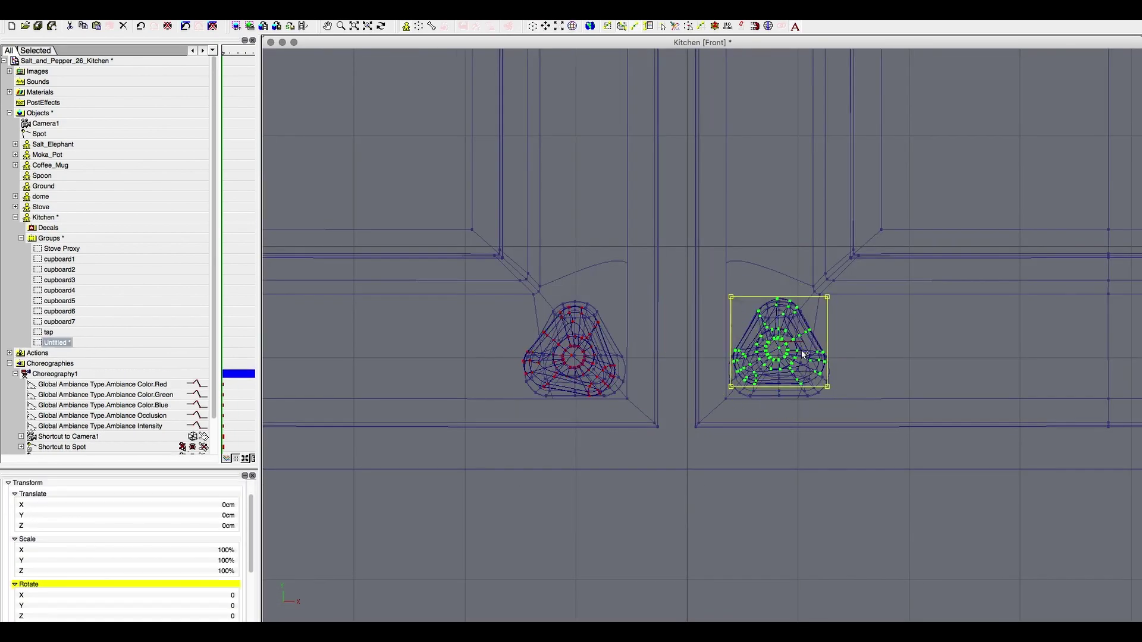
click(56, 342)
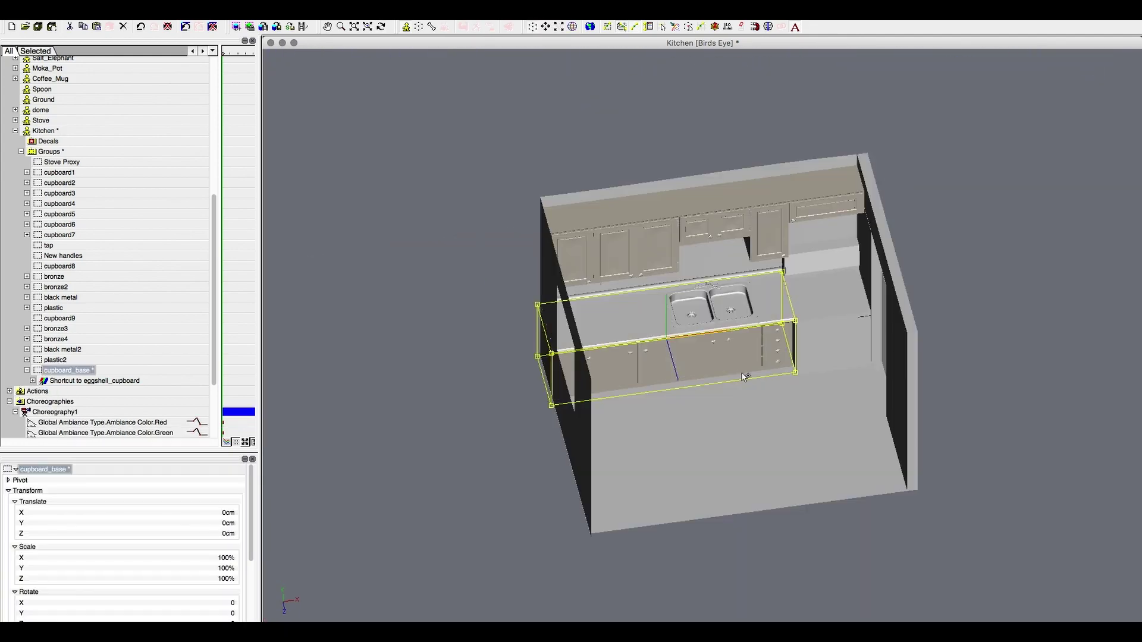
Step: Collapse cupboard_base and apply the grey metal material to the New handles group
click(27, 370)
click(65, 360)
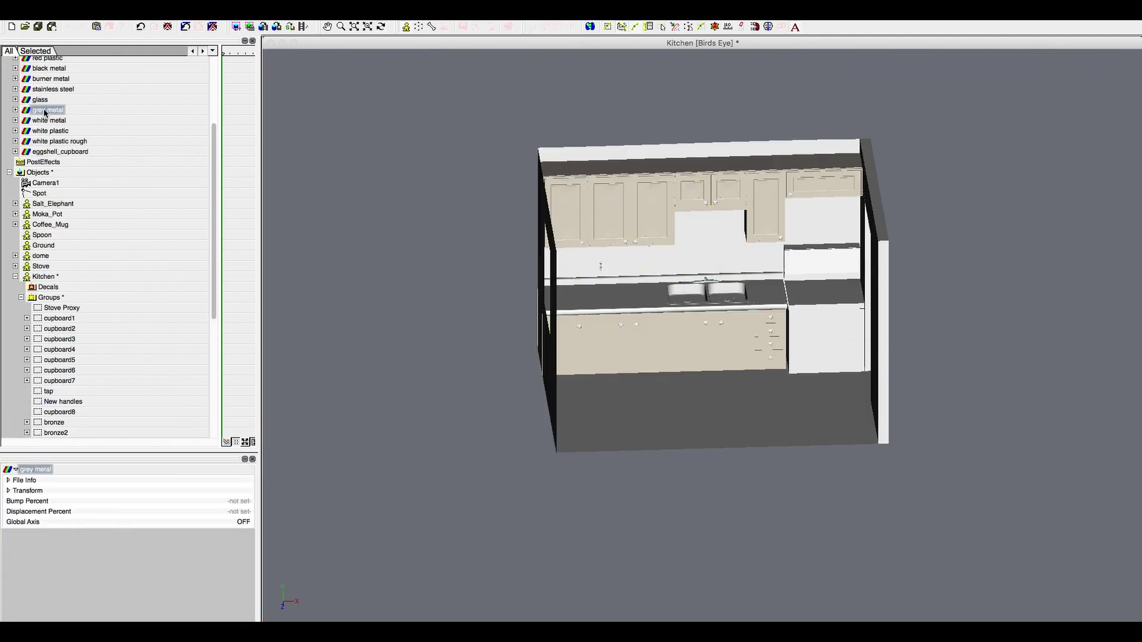
drag(46, 113, 706, 324)
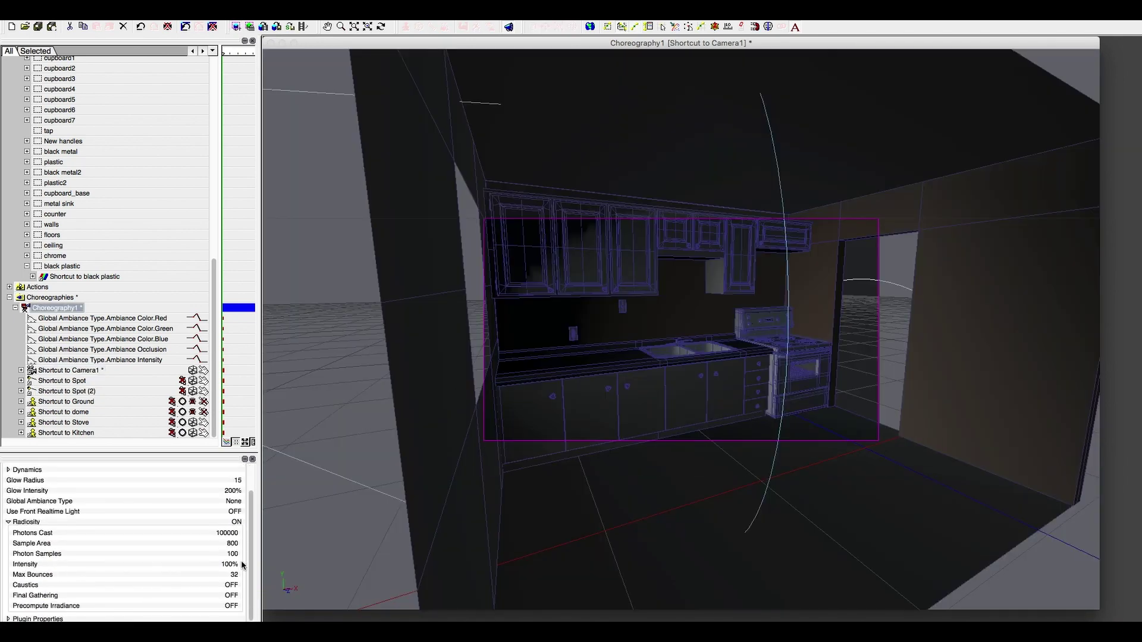
Step: Confirm the lower photon count, render a kitchen preview region, and set radiosity sample area to 3200
key(shift+q)
drag(626, 250, 833, 400)
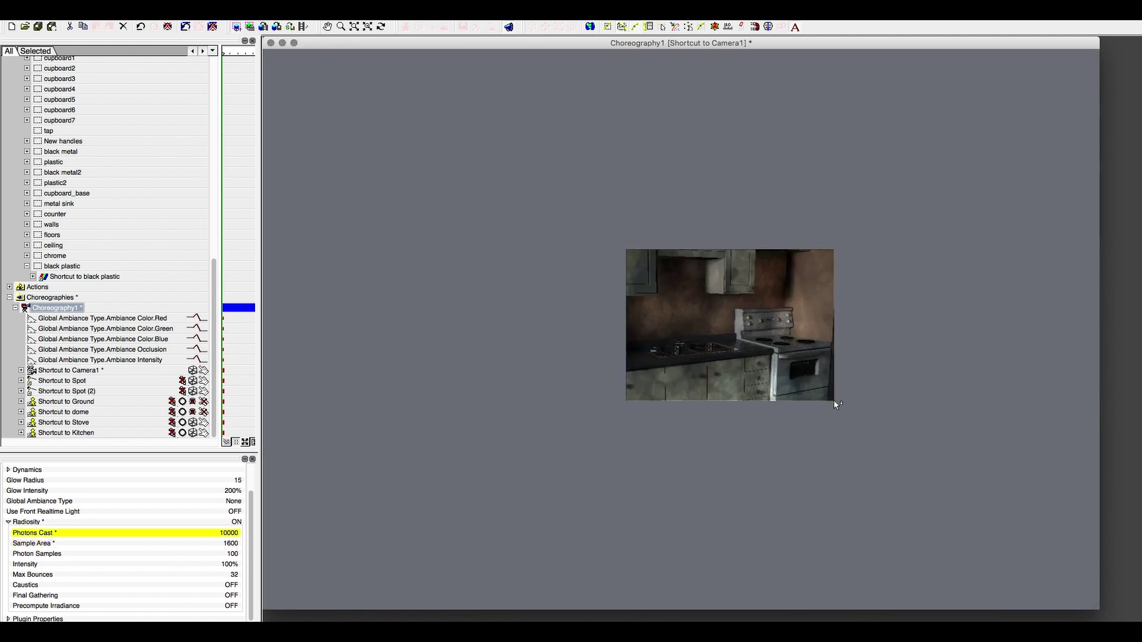
key(Down)
key(Down)
text(2)
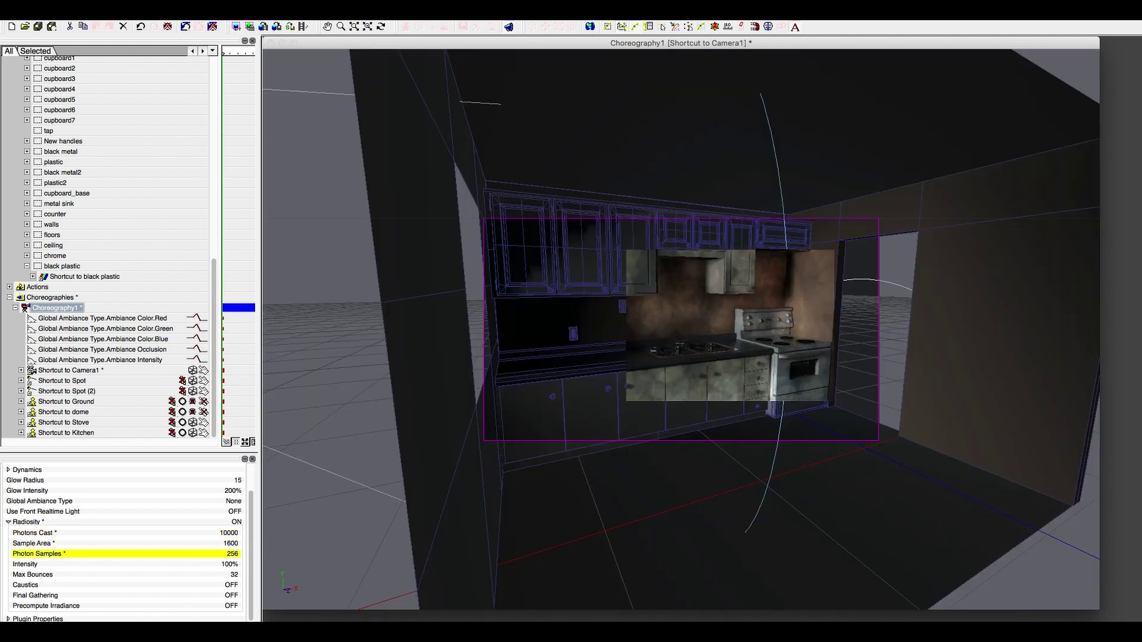
text(3200)
key(Return)
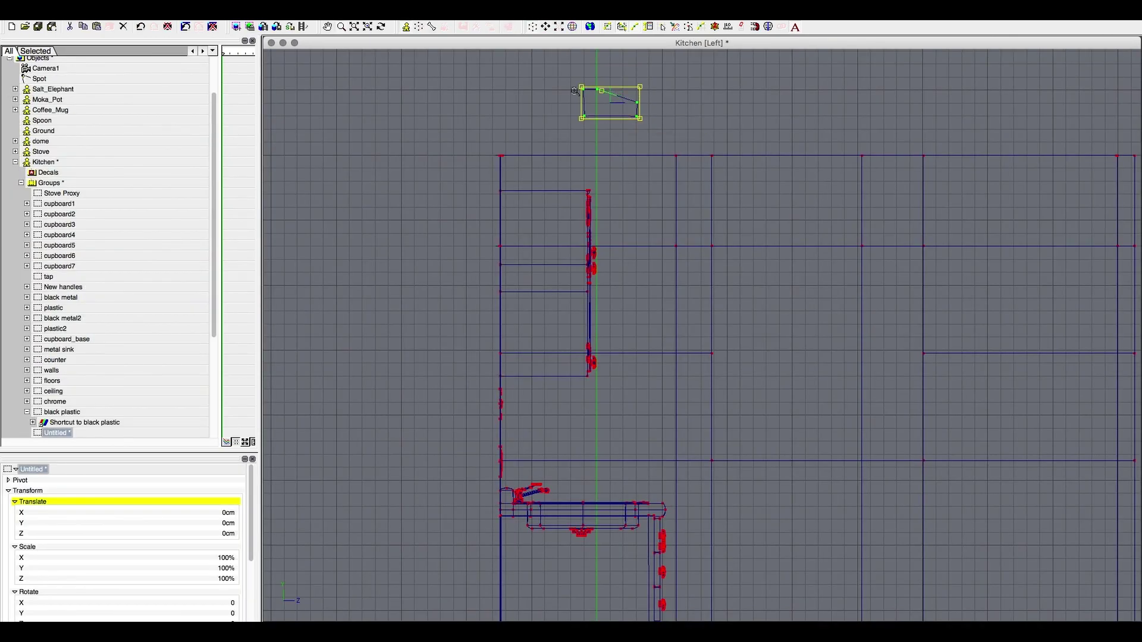
Step: Zoom in on the small outline shape in perspective and place an offset copy of it
drag(575, 91, 688, 153)
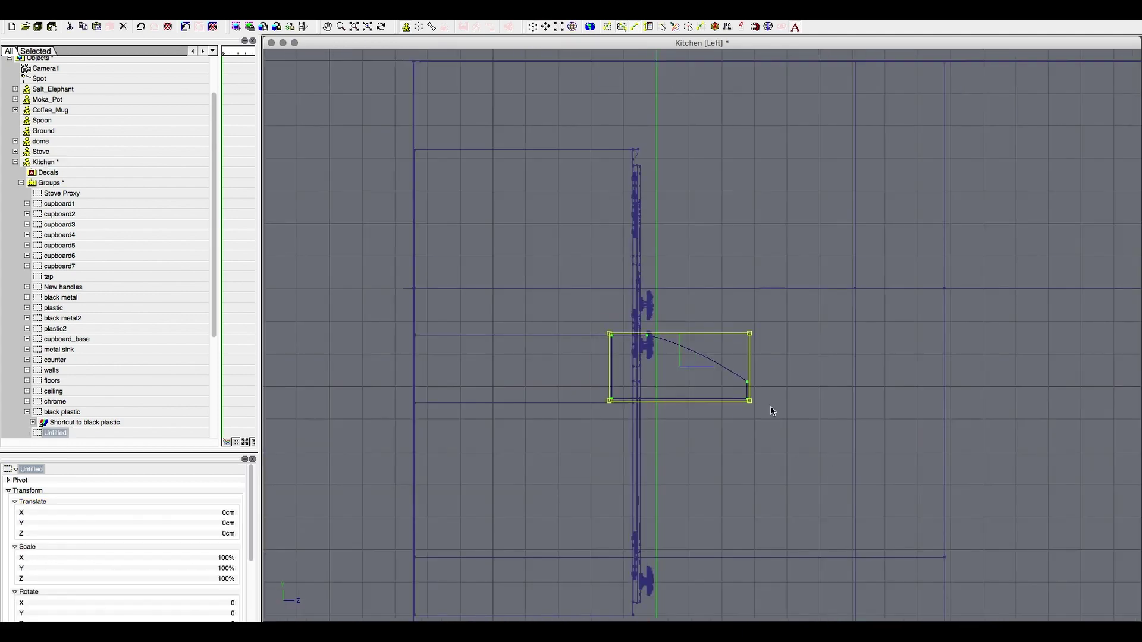
middle_drag(771, 411, 842, 356)
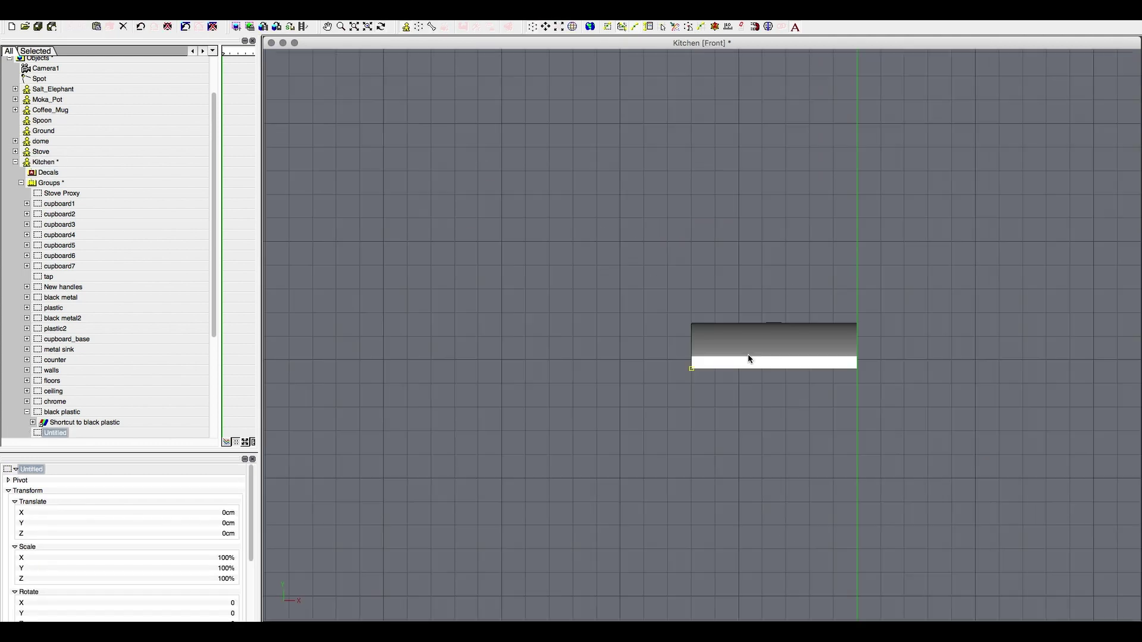
click(692, 409)
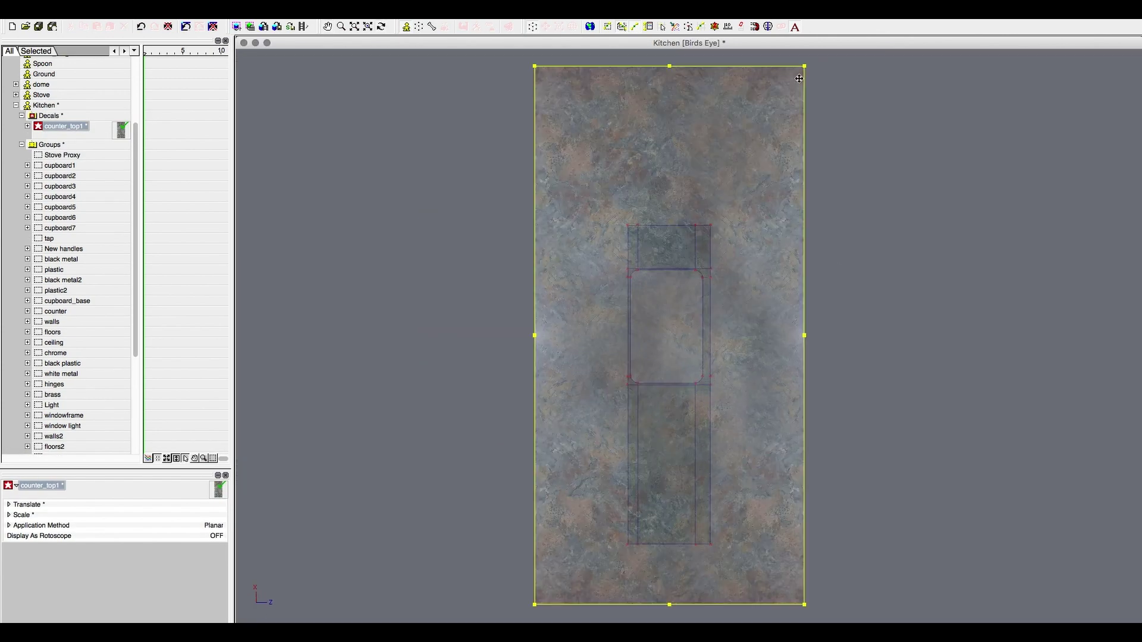
Step: Shrink the counter_top1 decal to fit the counter and check it edge-on
drag(798, 79, 742, 221)
drag(535, 605, 577, 552)
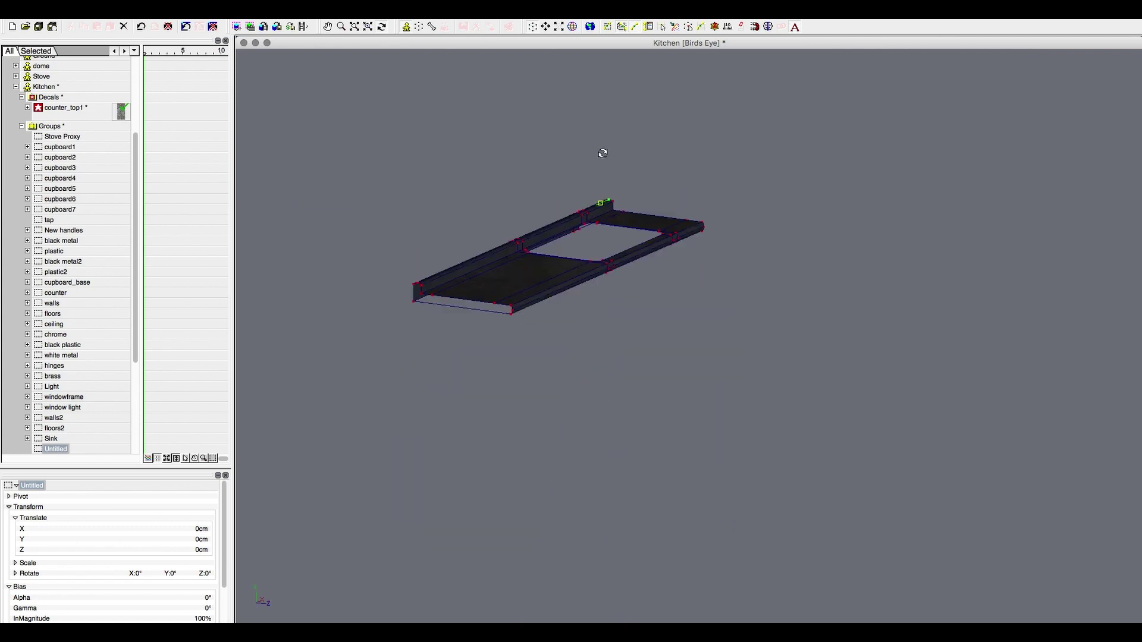
drag(602, 153, 641, 267)
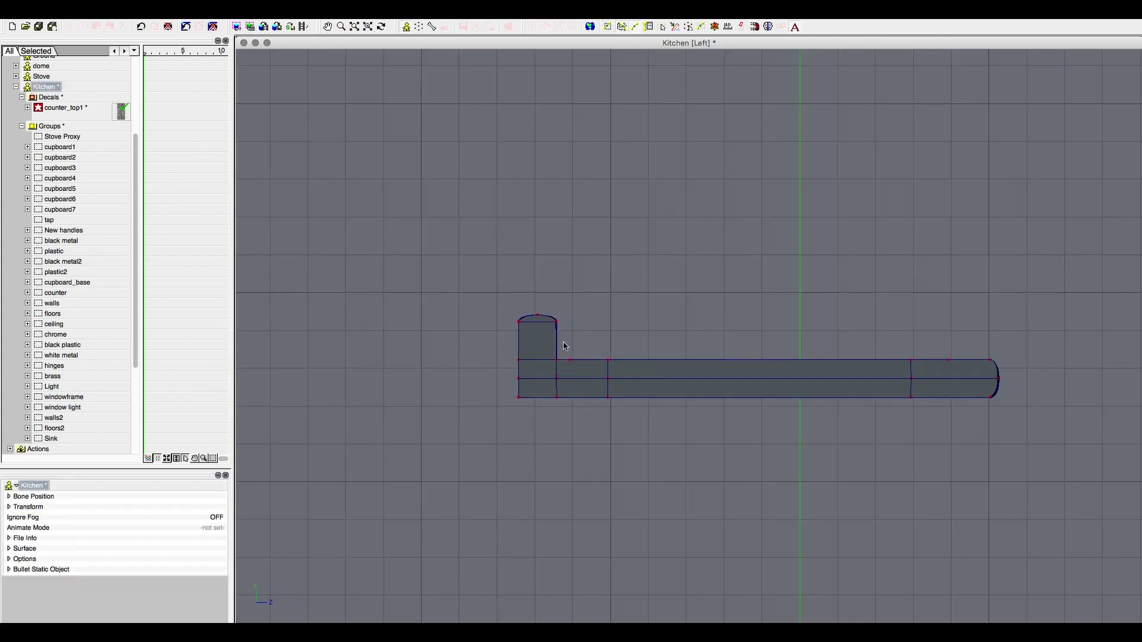